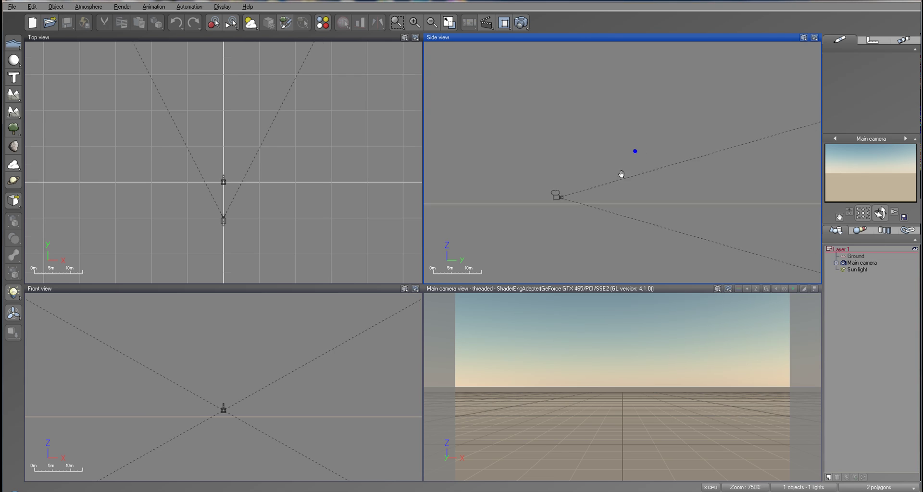
# Add a Plum Tree from the Trees plant collection to the scene
pyautogui.rightClick(602, 201)
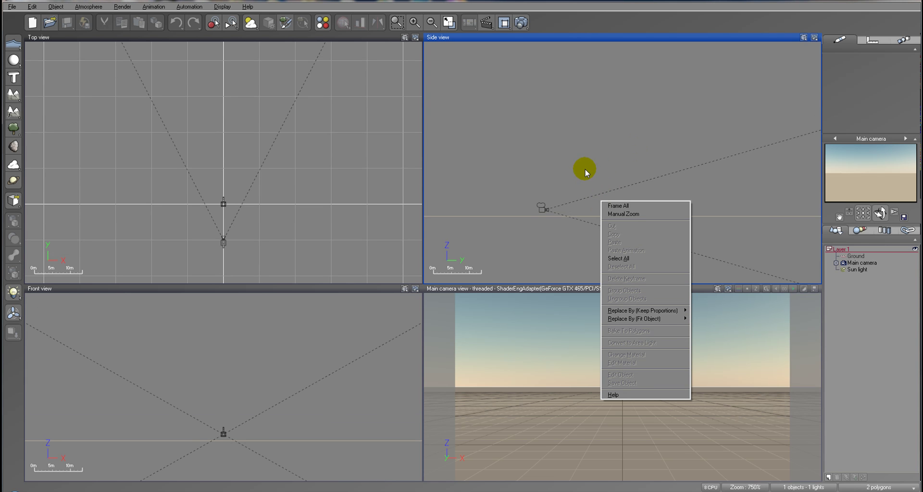
pyautogui.click(542, 213)
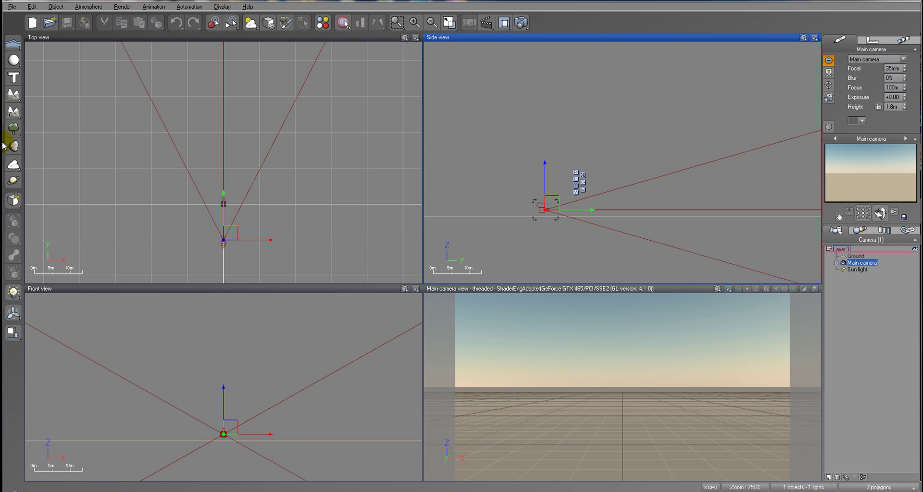
pyautogui.click(15, 130)
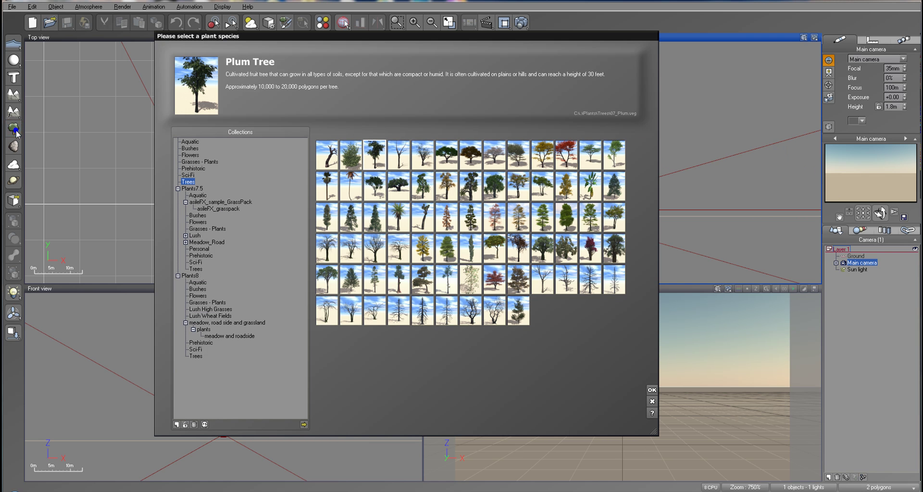
pyautogui.click(653, 391)
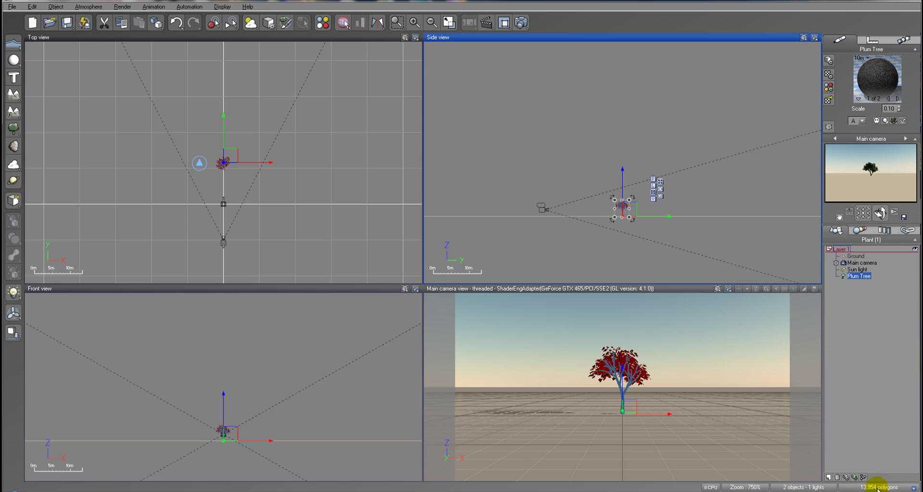
# Move the plum tree closer to the camera and raise it above the ground plane in the side view
pyautogui.scroll(5, 618, 197)
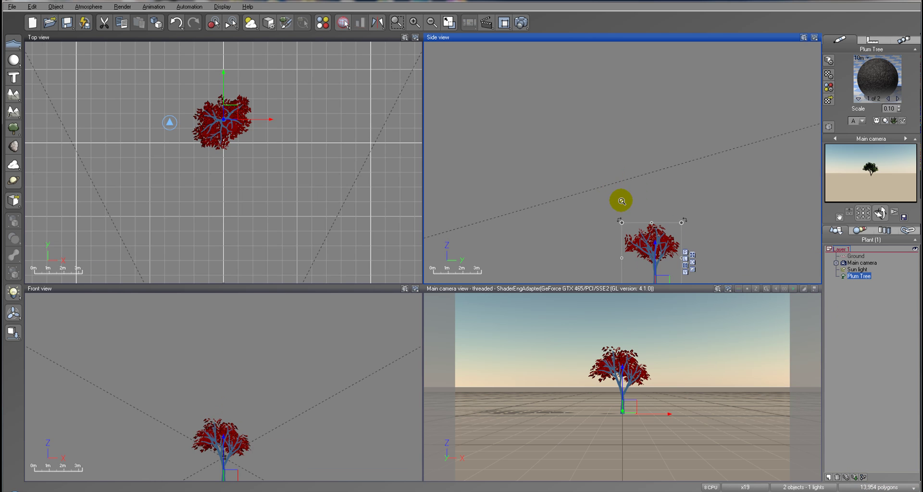
pyautogui.scroll(-3, 621, 201)
pyautogui.moveTo(641, 231); pyautogui.dragTo(600, 234)
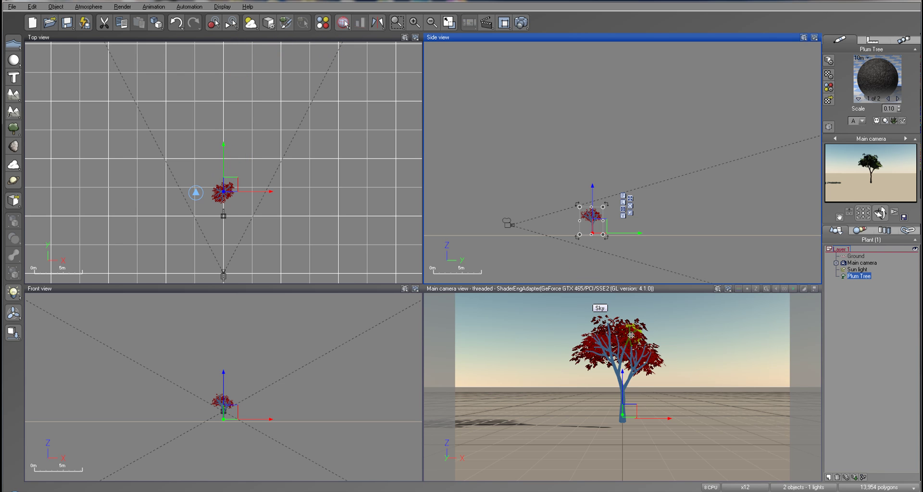
pyautogui.click(620, 378)
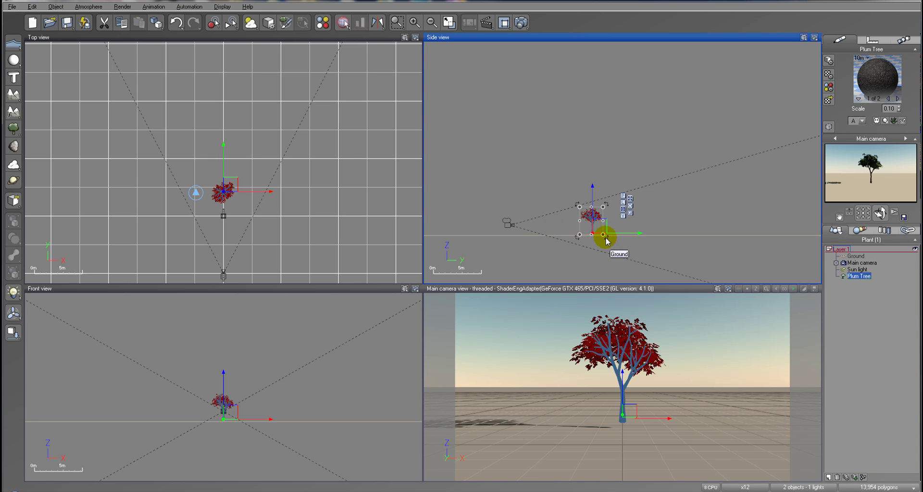
pyautogui.scroll(3, 586, 220)
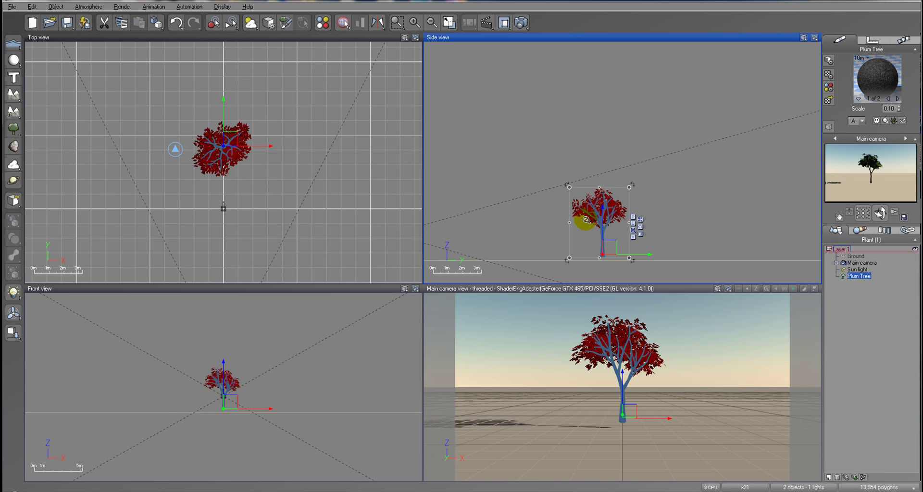
pyautogui.moveTo(609, 246); pyautogui.dragTo(608, 229)
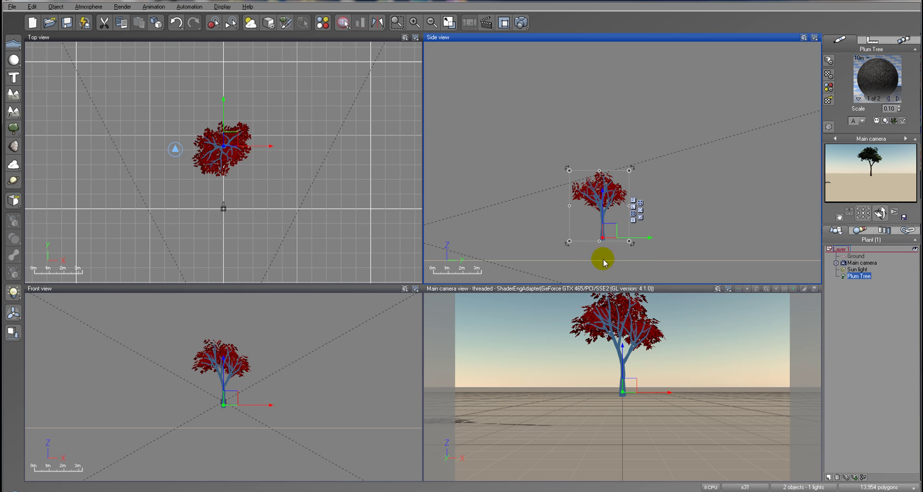
# Set the main camera's focal length to 55 mm and position it at a height of 3.66 m to frame the whole tree
pyautogui.click(863, 265)
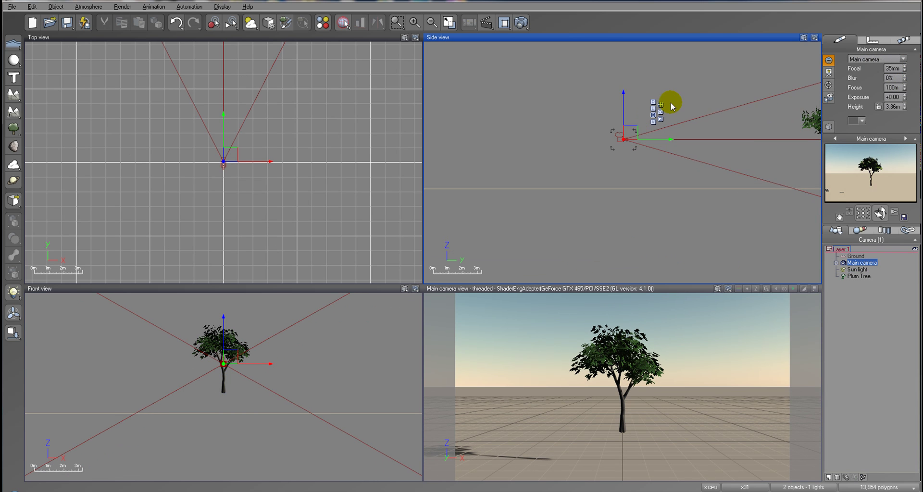
pyautogui.click(894, 66)
pyautogui.click(889, 68)
pyautogui.write('5')
pyautogui.press('Return')
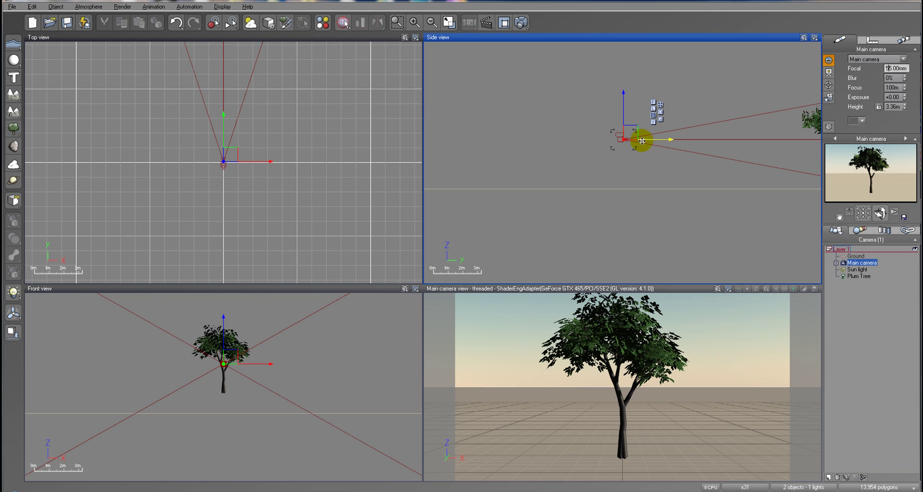
pyautogui.moveTo(626, 120); pyautogui.dragTo(619, 128)
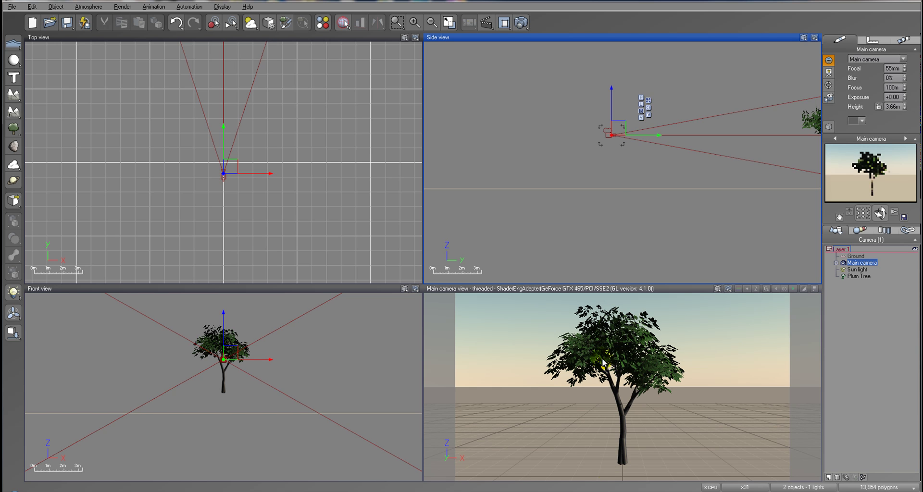
pyautogui.moveTo(775, 123); pyautogui.dragTo(638, 146, button='right')
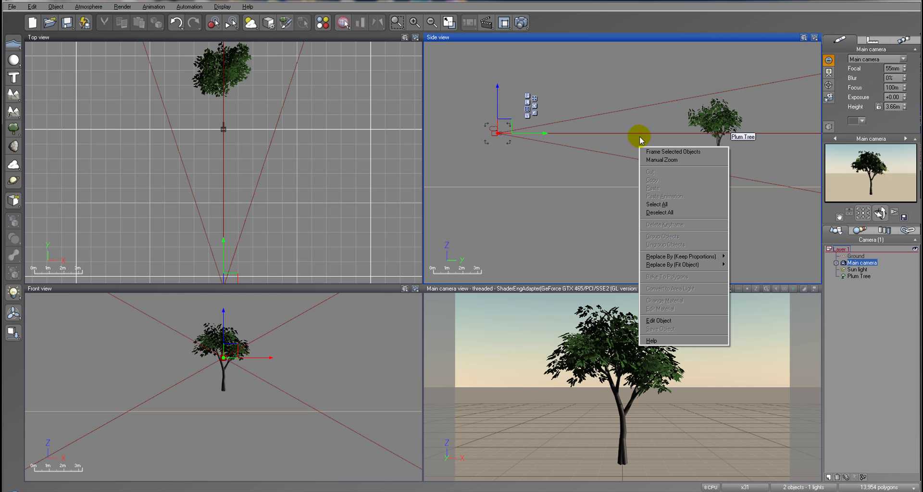
pyautogui.click(713, 129)
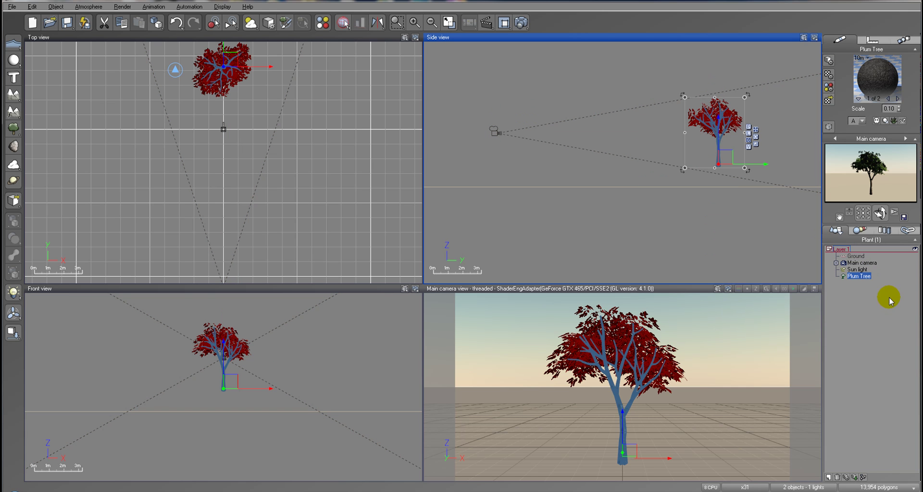
# Move the sun light directly behind the camera in the top view and lower it towards the horizon in the side view
pyautogui.click(860, 271)
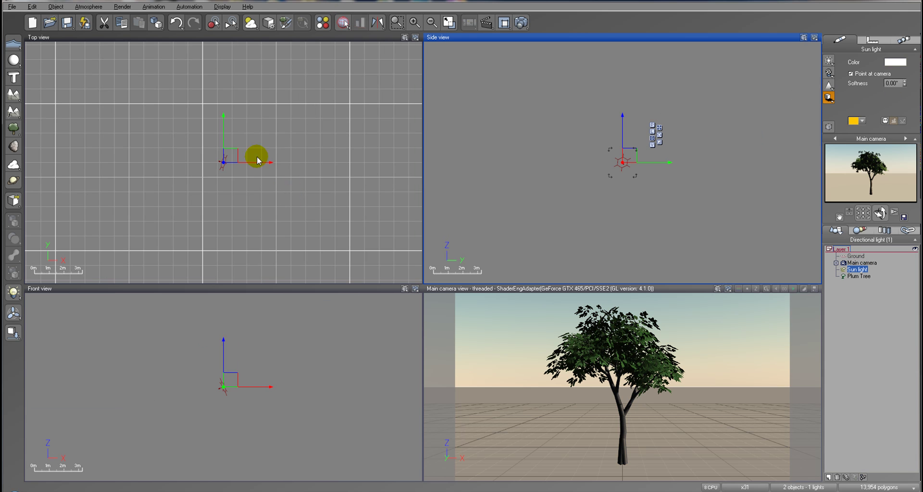
pyautogui.moveTo(236, 153); pyautogui.dragTo(214, 187)
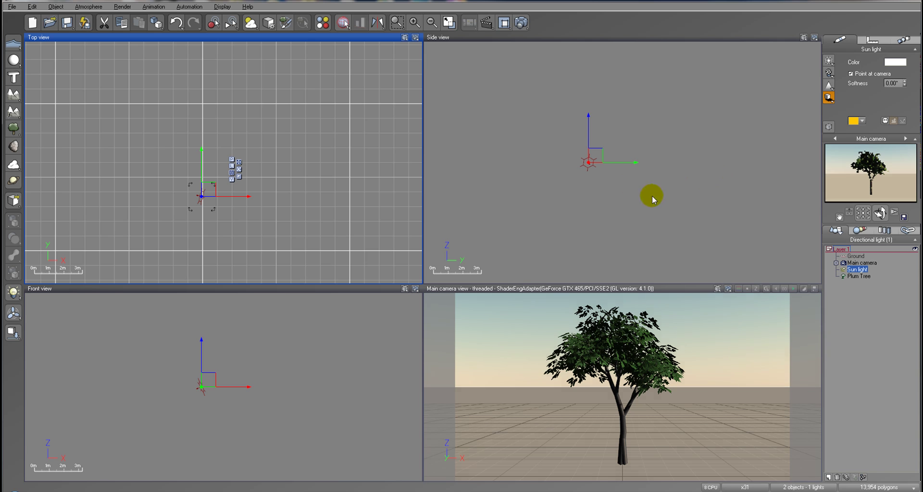
pyautogui.scroll(-5, 238, 155)
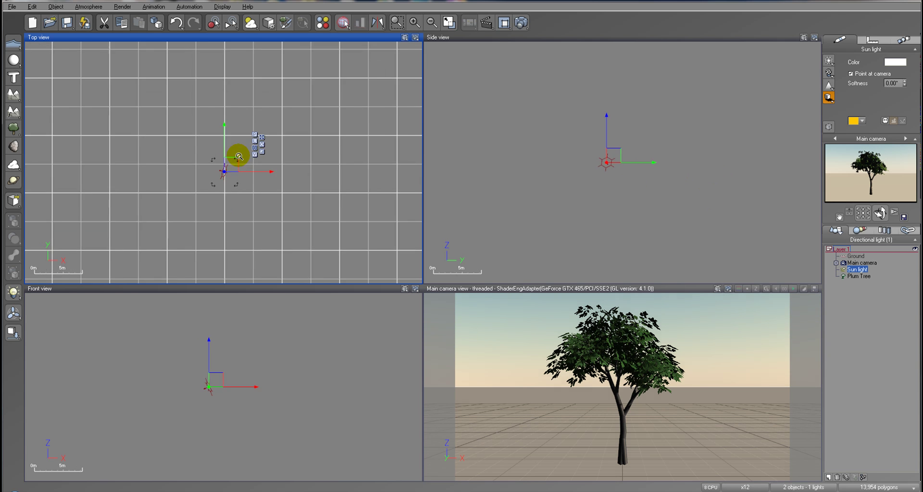
pyautogui.scroll(-8, 238, 156)
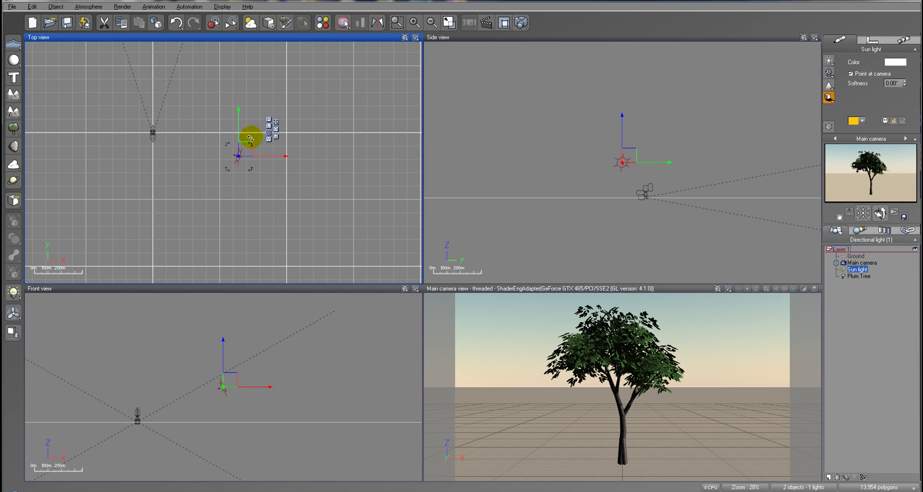
pyautogui.moveTo(246, 148); pyautogui.dragTo(162, 184)
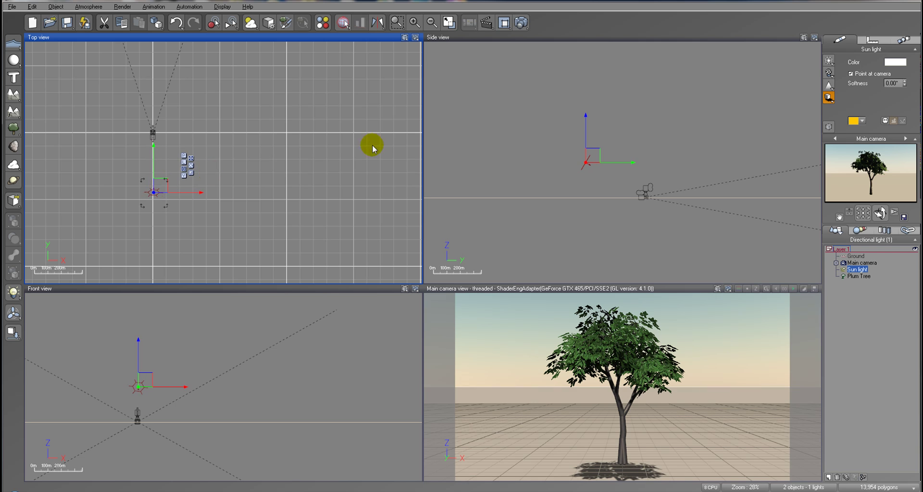
pyautogui.scroll(4, 606, 176)
pyautogui.moveTo(559, 187); pyautogui.dragTo(570, 209)
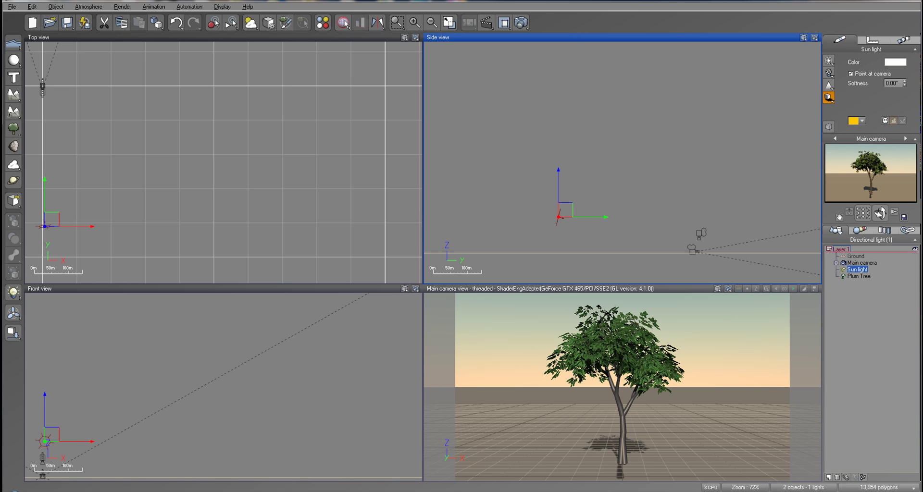
# Switch the atmosphere's lighting model to Global radiosity and set the light balance to 48%
pyautogui.click(88, 6)
pyautogui.click(82, 47)
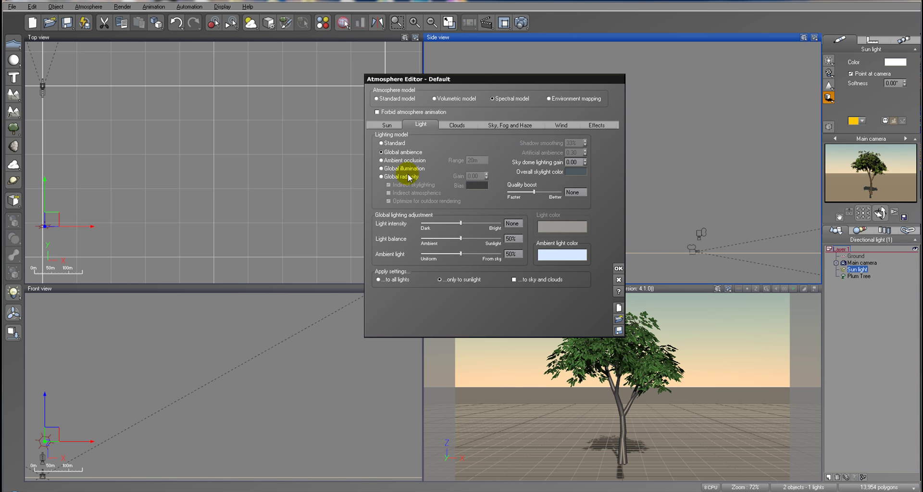
pyautogui.click(409, 178)
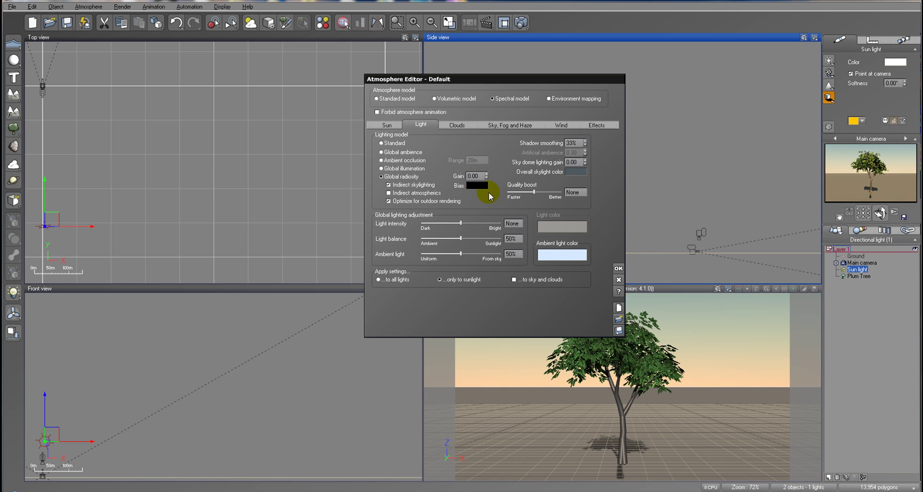
pyautogui.moveTo(881, 185); pyautogui.dragTo(866, 168)
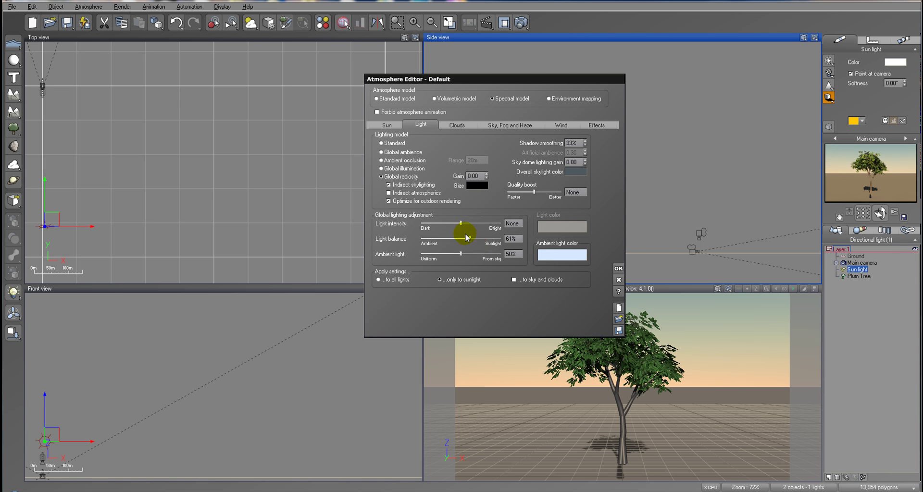
pyautogui.moveTo(475, 237); pyautogui.dragTo(434, 236)
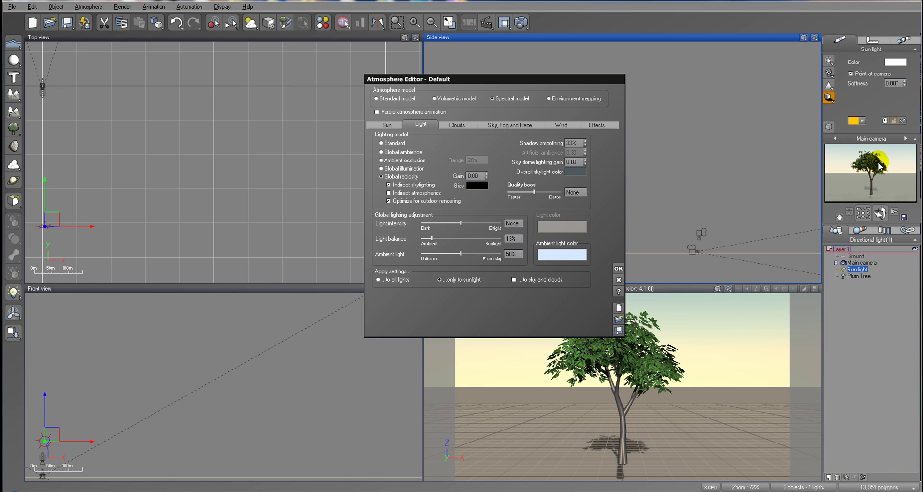
pyautogui.moveTo(431, 238); pyautogui.dragTo(461, 236)
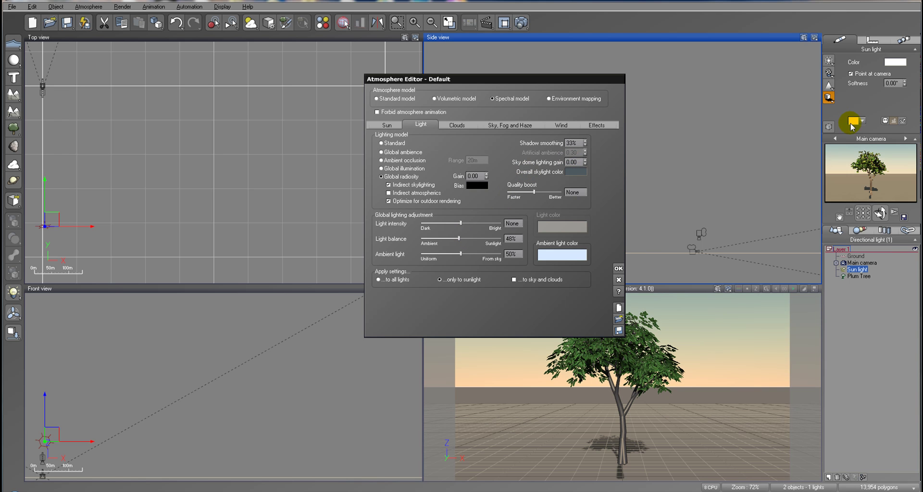
# Set the atmosphere's decay amount to 43%, zero all haze, fog and glow values, and set scattering anisotropy to 1.00 and aerial perspective to 0.10
pyautogui.click(485, 124)
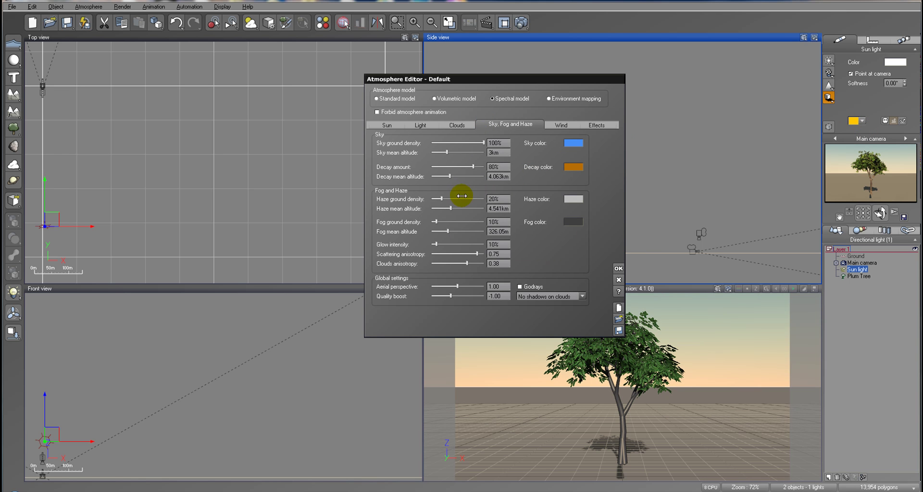
pyautogui.moveTo(476, 165); pyautogui.dragTo(457, 164)
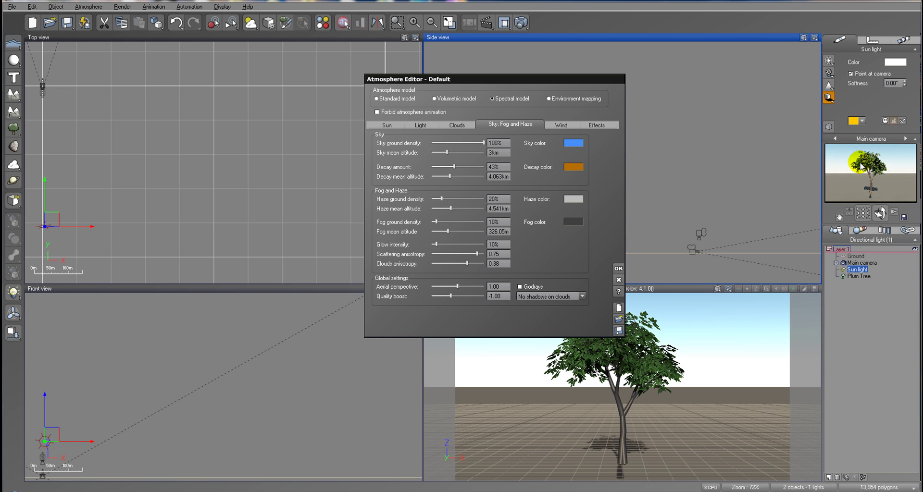
pyautogui.moveTo(470, 222); pyautogui.dragTo(432, 208)
pyautogui.moveTo(435, 244); pyautogui.dragTo(486, 252)
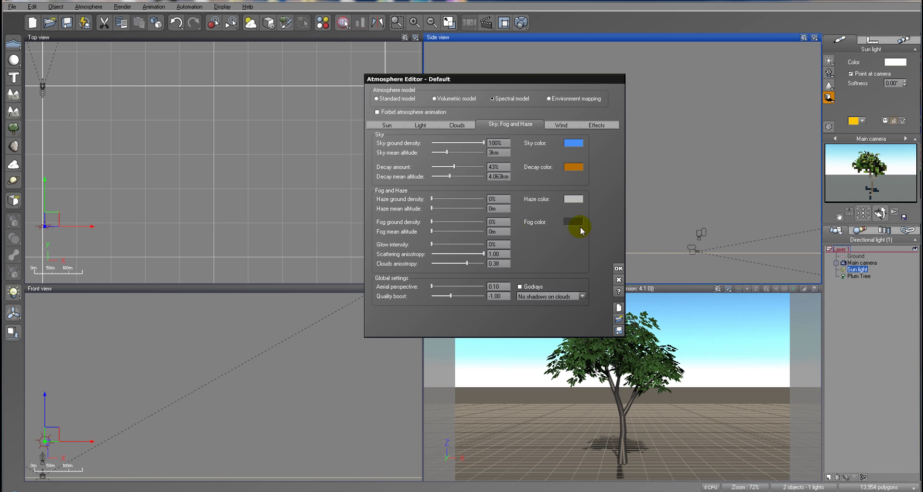
pyautogui.moveTo(885, 165); pyautogui.dragTo(874, 185)
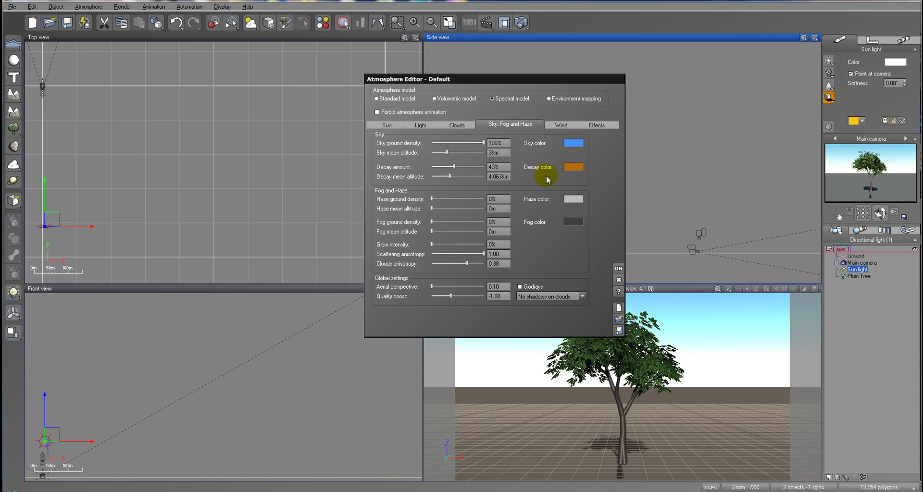
pyautogui.click(561, 124)
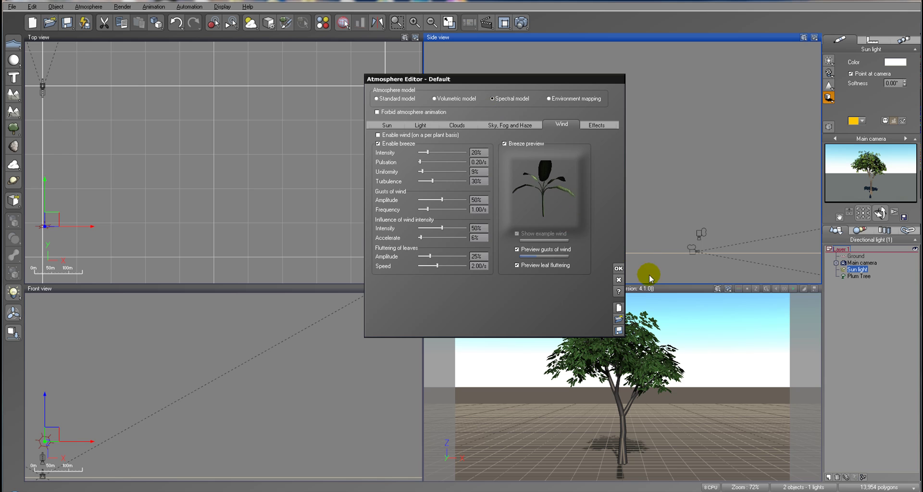
pyautogui.click(618, 268)
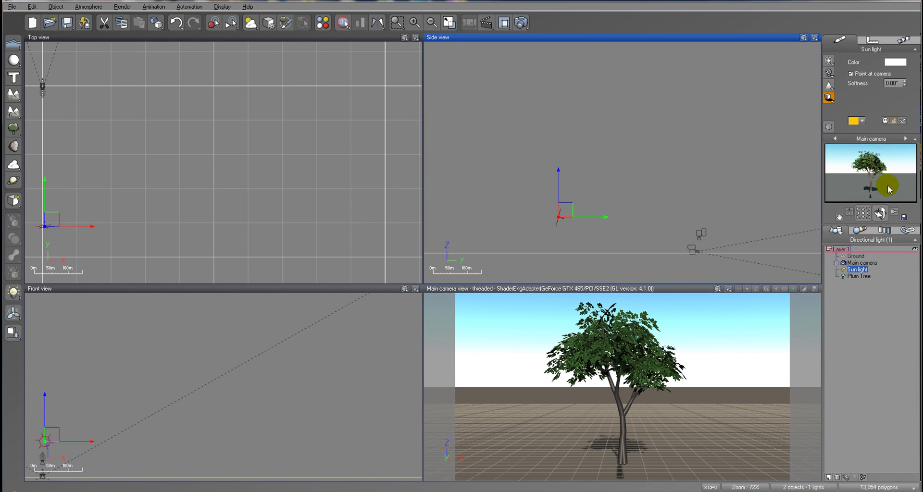
# Set up the plum tree render with Final preset quality, Render to screen as the destination and a picture size of 800x450
pyautogui.click(860, 277)
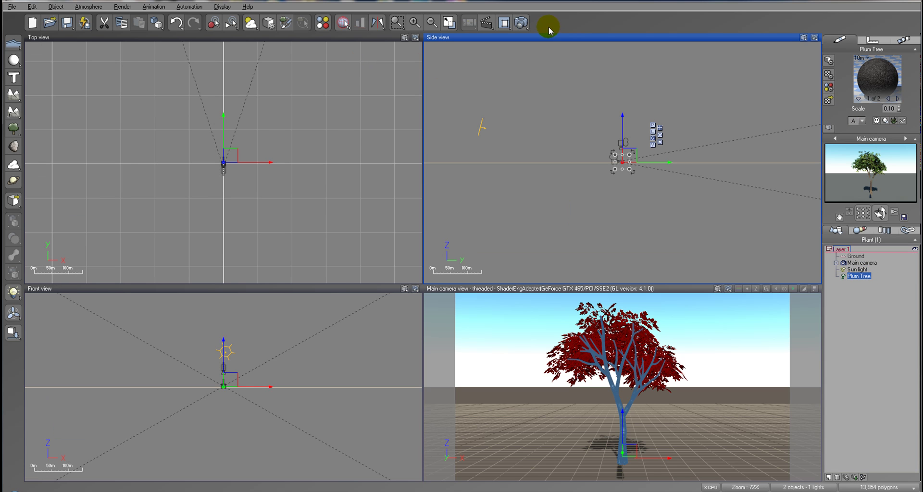
pyautogui.click(525, 24)
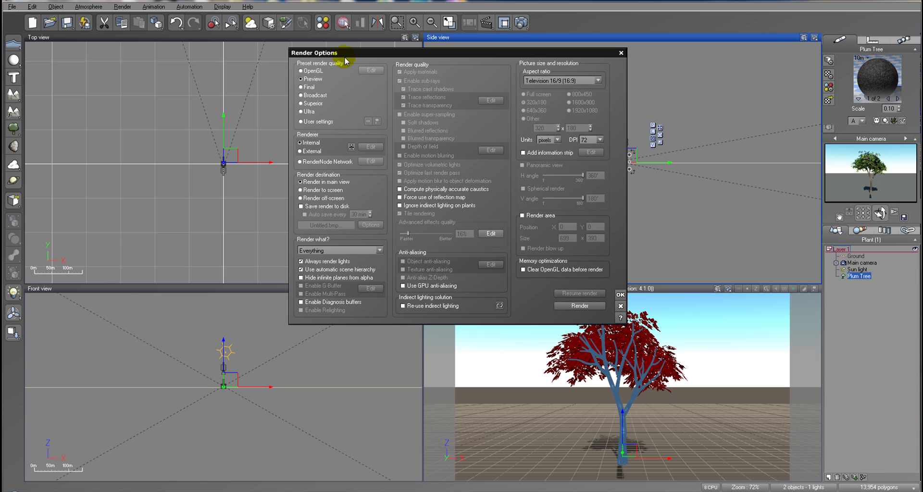
pyautogui.moveTo(355, 53)
pyautogui.mouseDown()
pyautogui.moveTo(385, 53)
pyautogui.moveTo(353, 50)
pyautogui.mouseUp()
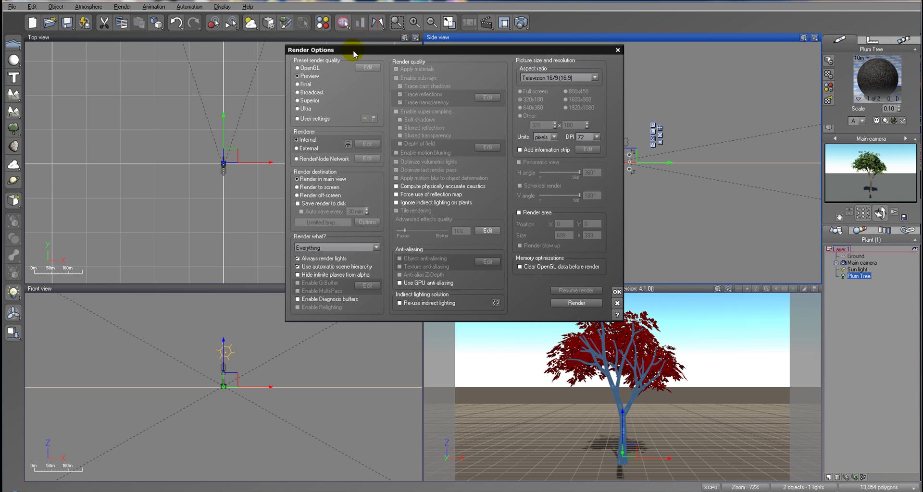
pyautogui.click(299, 84)
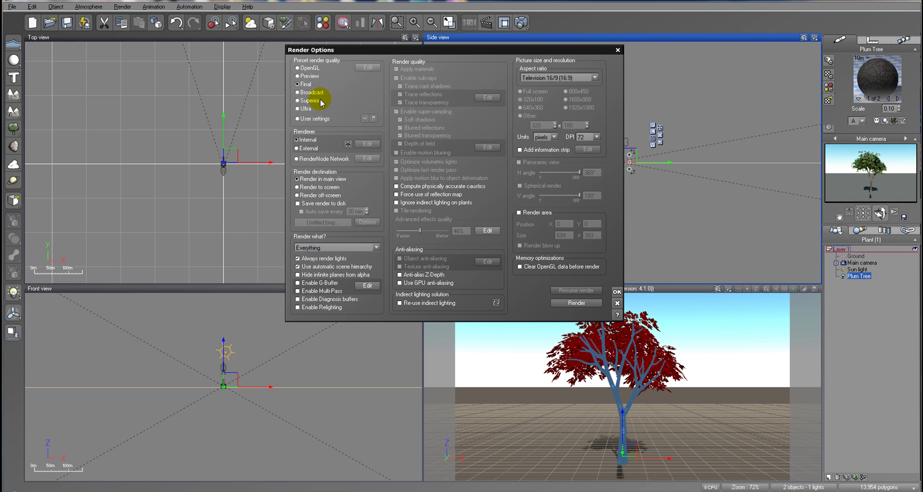
pyautogui.click(314, 187)
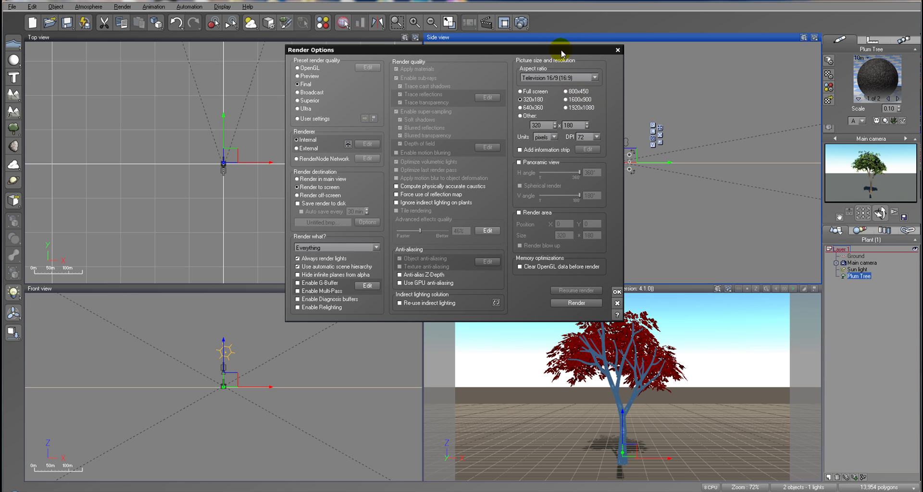
pyautogui.moveTo(561, 52); pyautogui.dragTo(437, 52)
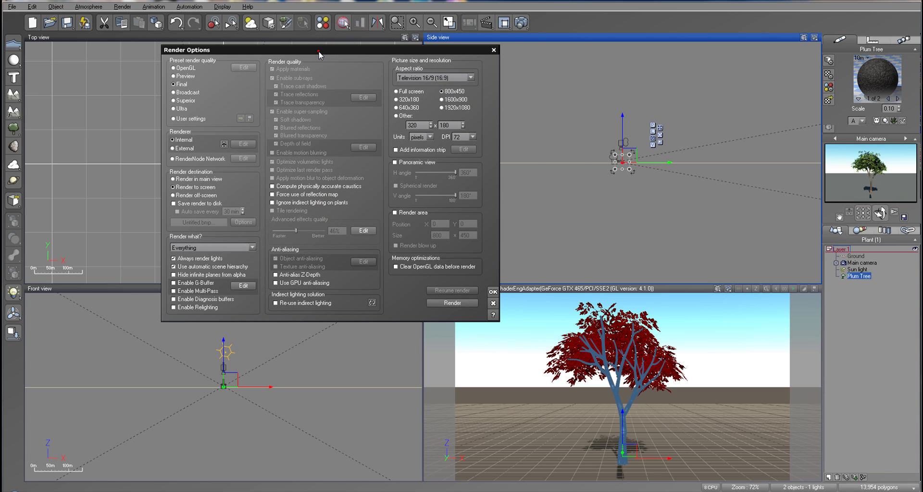
pyautogui.moveTo(318, 54); pyautogui.dragTo(421, 61)
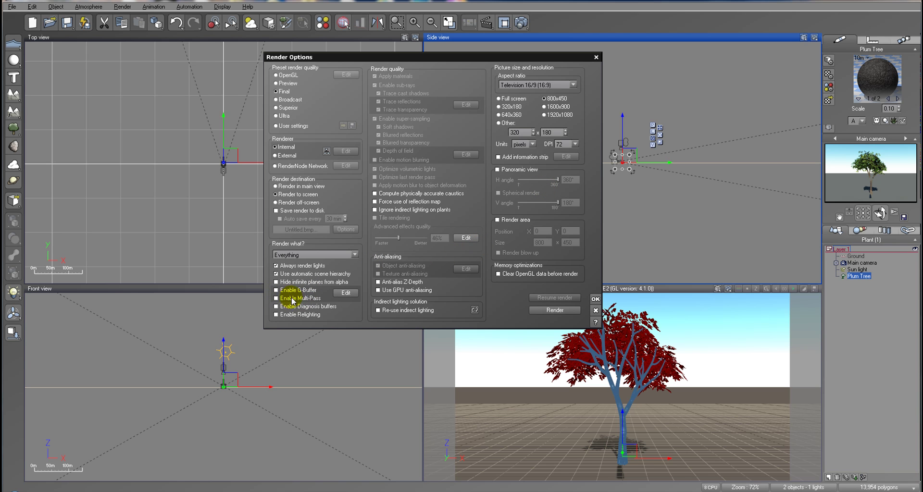
# Enable multi-pass buffer generation with an object mask for the Plum Tree and turn off the Cloud Mask
pyautogui.click(348, 293)
pyautogui.click(543, 80)
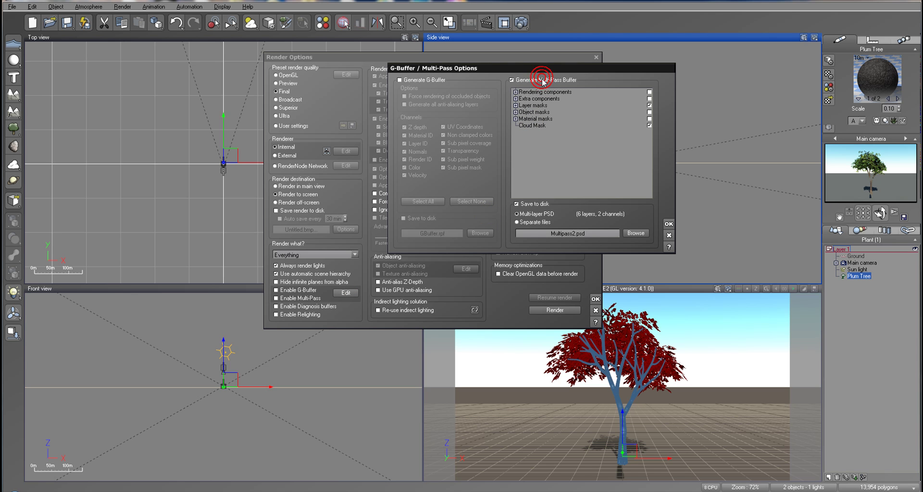
pyautogui.click(516, 112)
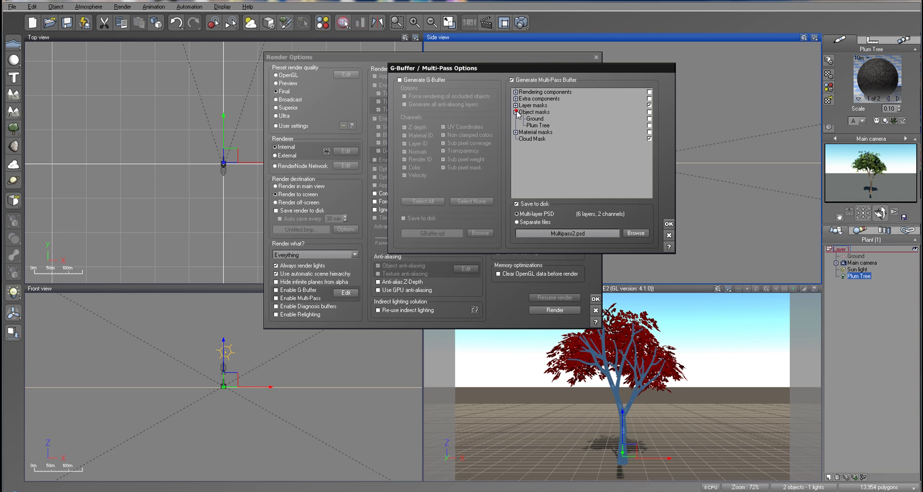
pyautogui.click(649, 125)
pyautogui.click(649, 138)
# Exclude all extra components and rendering components from the multi-pass buffer, including Z Depth, Diffuse Lighting, Background, Ambient, Shadows and Post Process
pyautogui.click(515, 99)
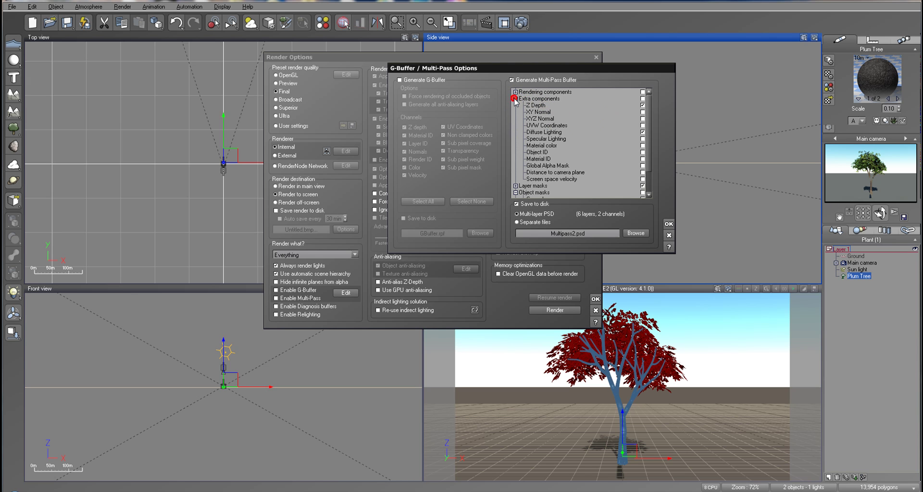
pyautogui.click(642, 132)
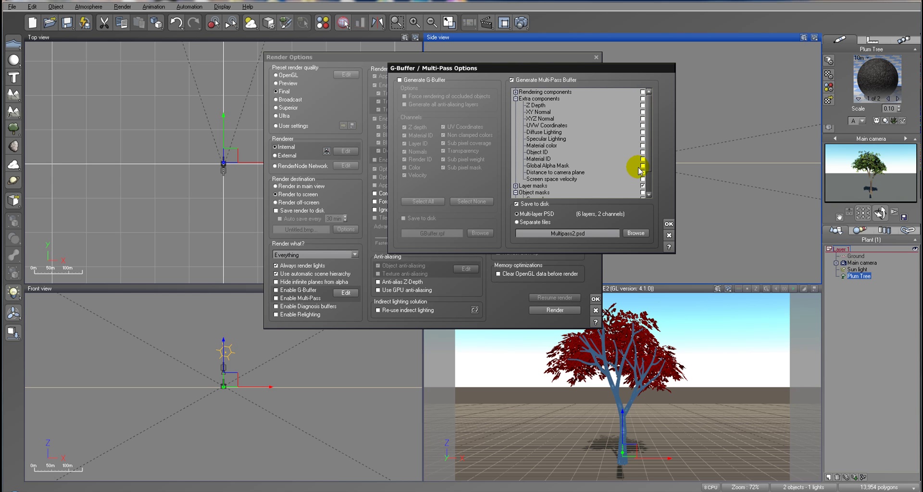
pyautogui.click(515, 98)
pyautogui.click(515, 91)
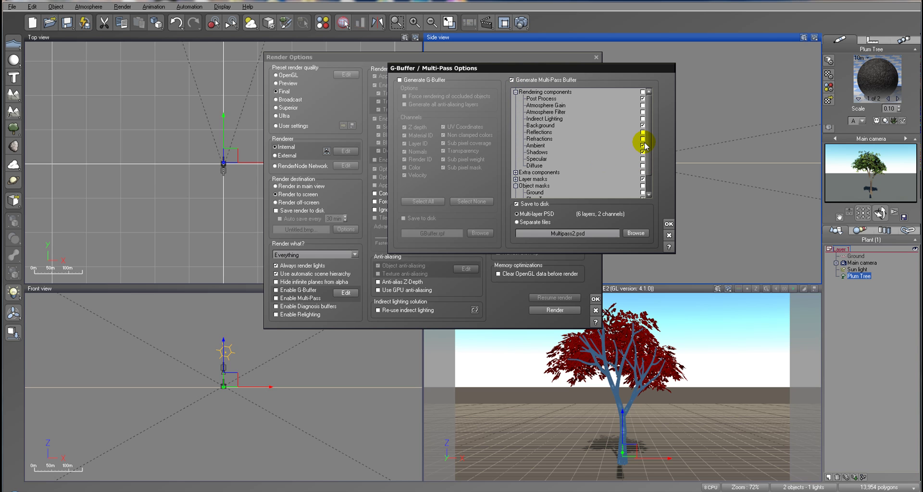
pyautogui.click(642, 119)
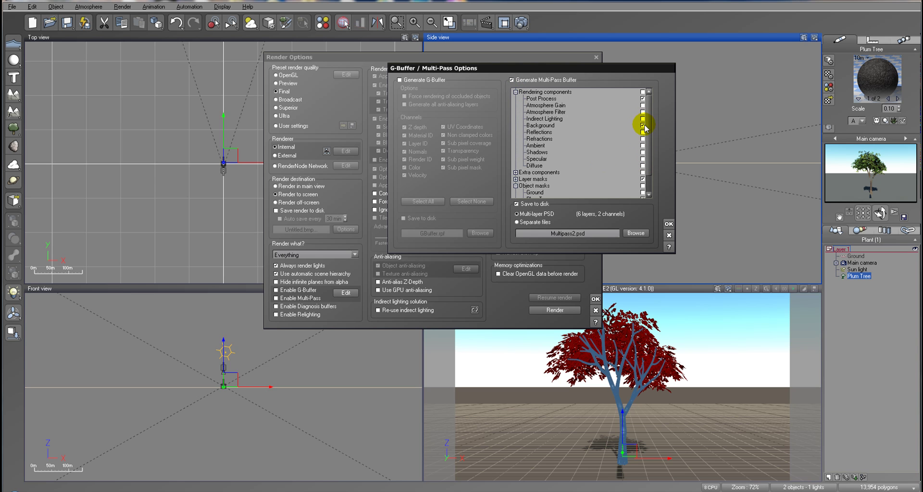
pyautogui.click(642, 99)
pyautogui.click(515, 92)
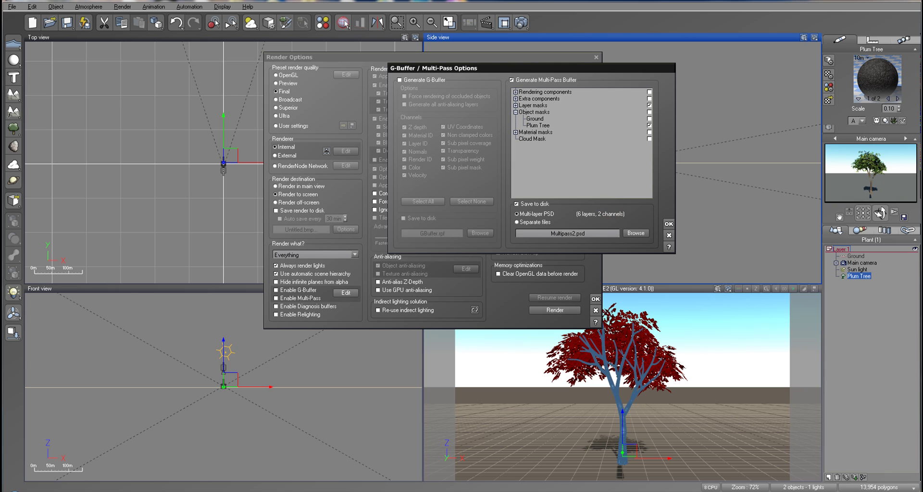
# Set the multi-pass output file to tree1 in the AlphaObjects folder and accept the multi-pass options
pyautogui.click(635, 233)
pyautogui.click(462, 340)
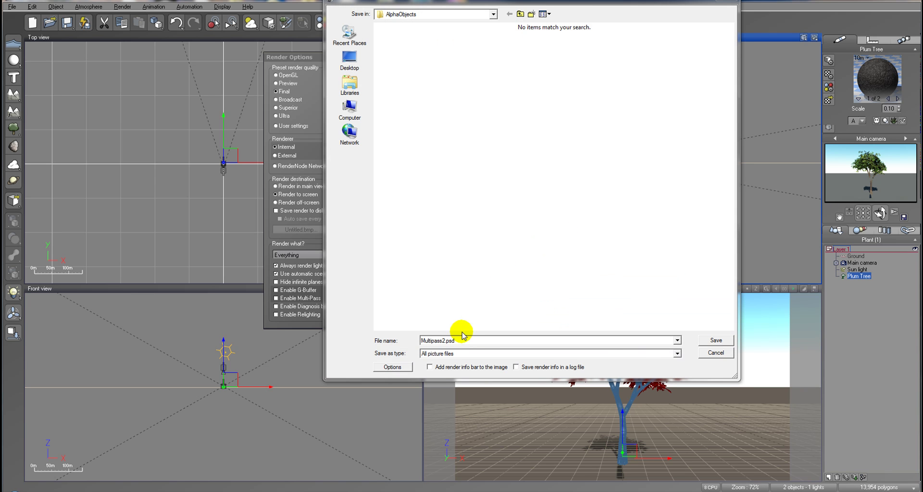
pyautogui.write('tree1')
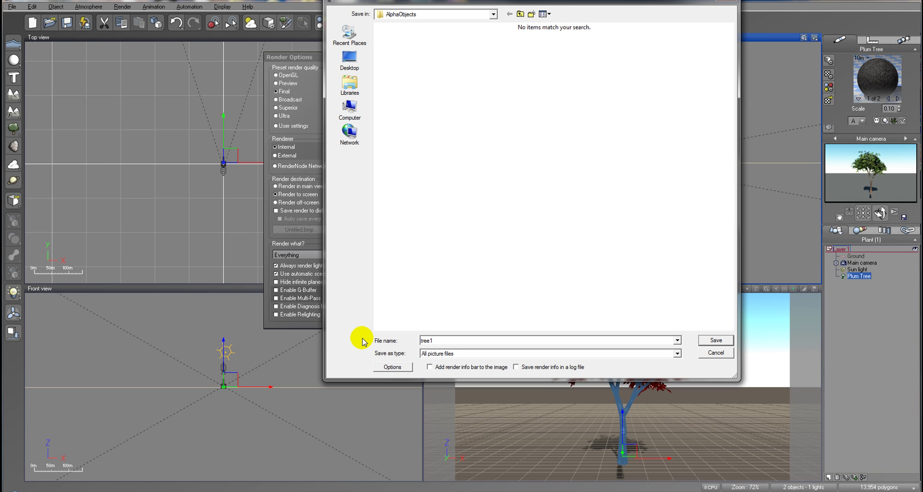
pyautogui.click(711, 340)
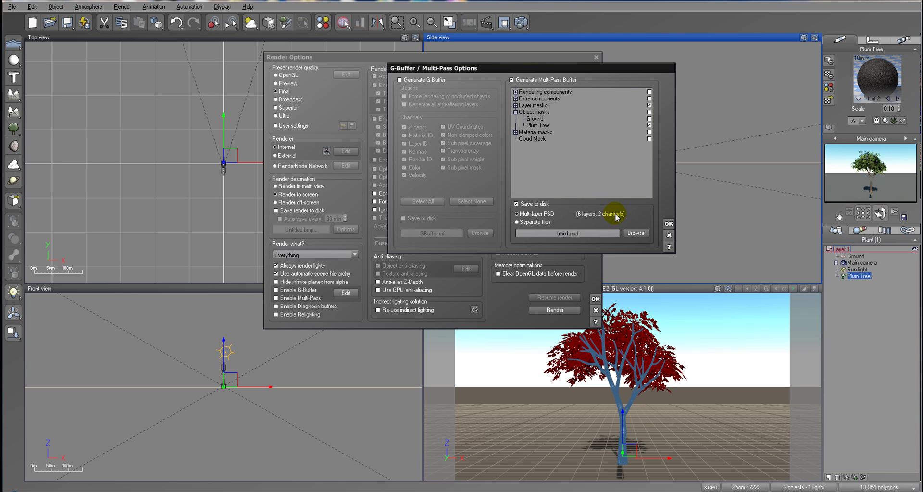
pyautogui.click(669, 224)
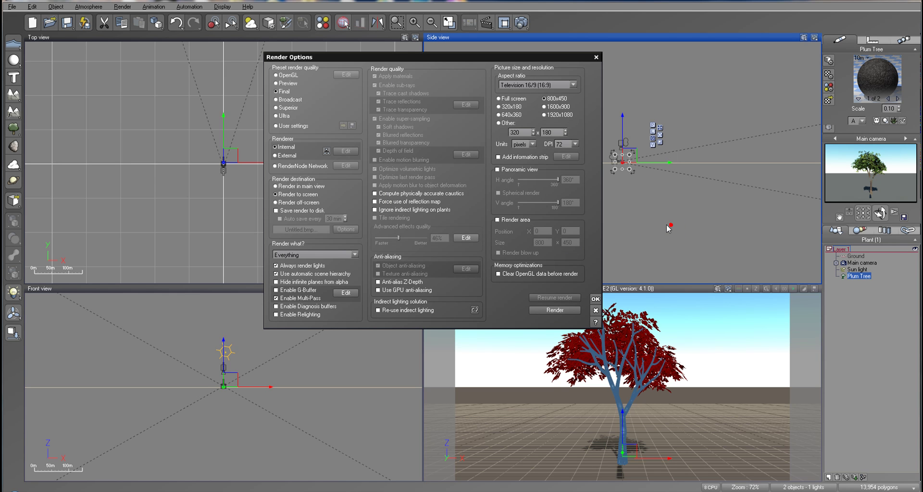
# Render the plum tree, accept the post-render options and close the rendered image
pyautogui.click(541, 309)
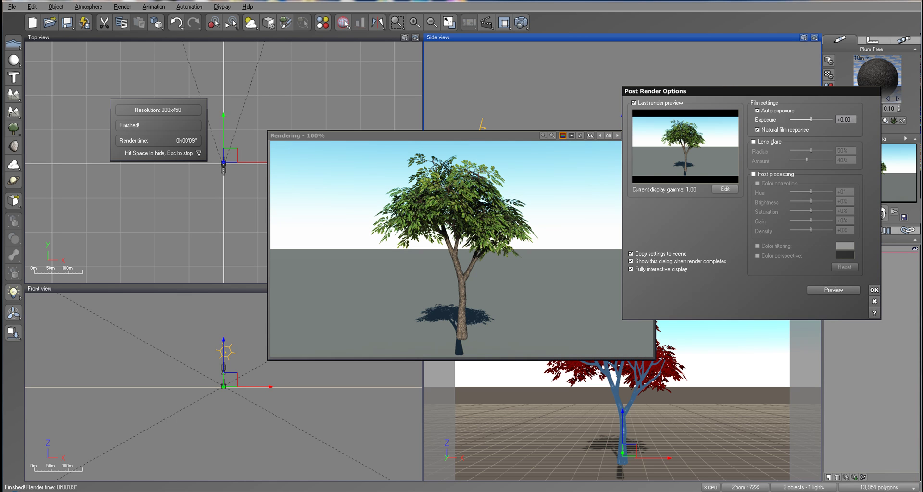
pyautogui.click(874, 290)
pyautogui.click(649, 136)
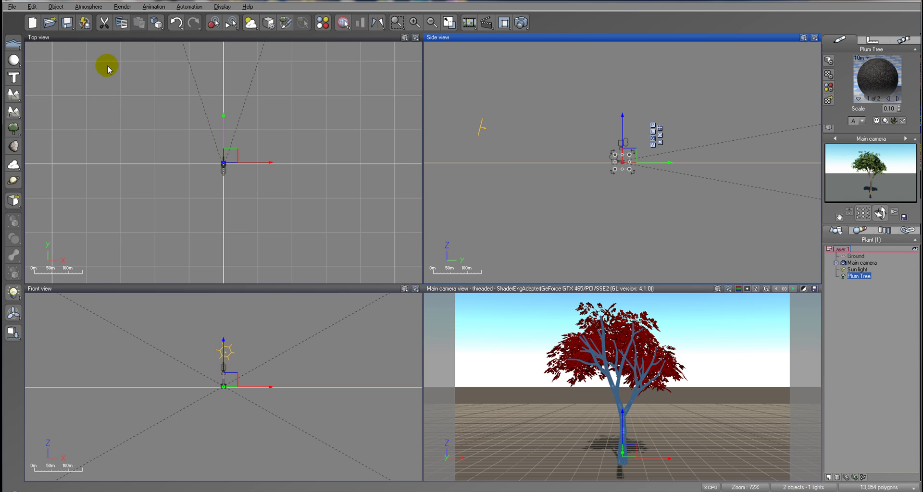
# Add a Summer Cherry Tree from the Trees plant collection to the scene
pyautogui.click(14, 129)
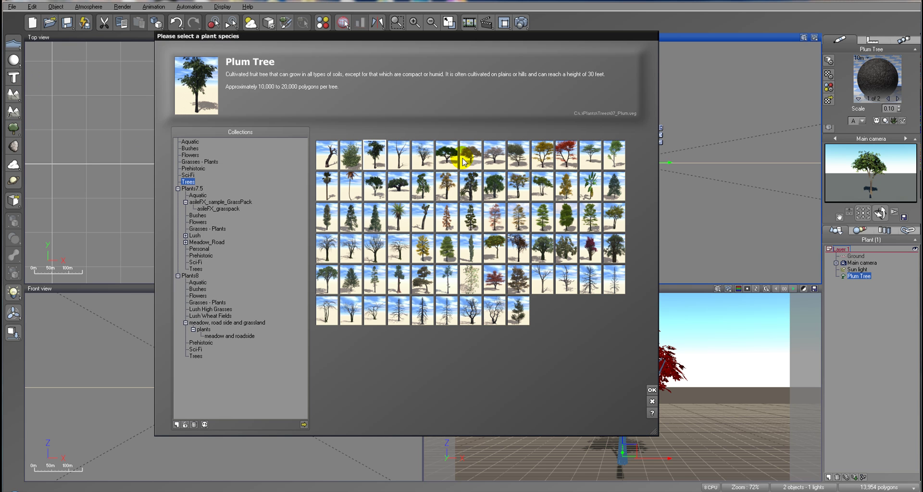
pyautogui.click(446, 155)
pyautogui.click(651, 390)
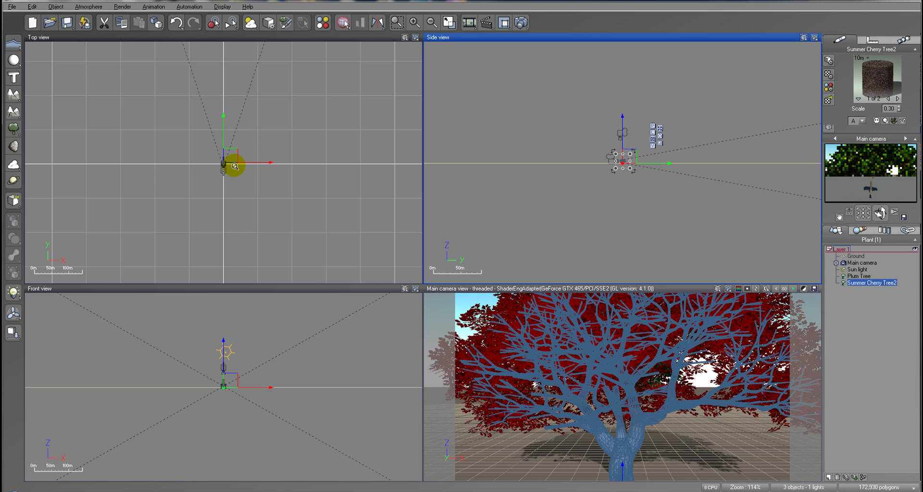
pyautogui.scroll(10, 233, 162)
pyautogui.scroll(-3, 236, 160)
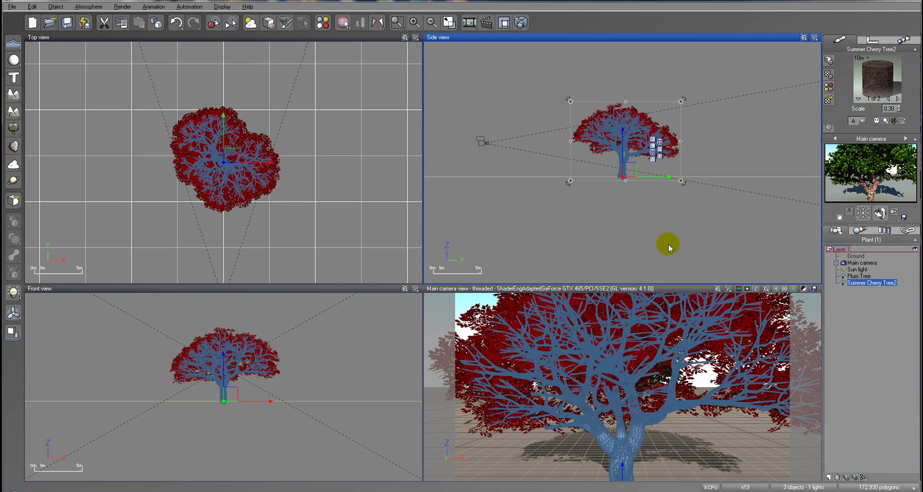
# Move the plum tree sideways out of the camera's view and the cherry tree farther from the camera to frame it whole
pyautogui.click(858, 276)
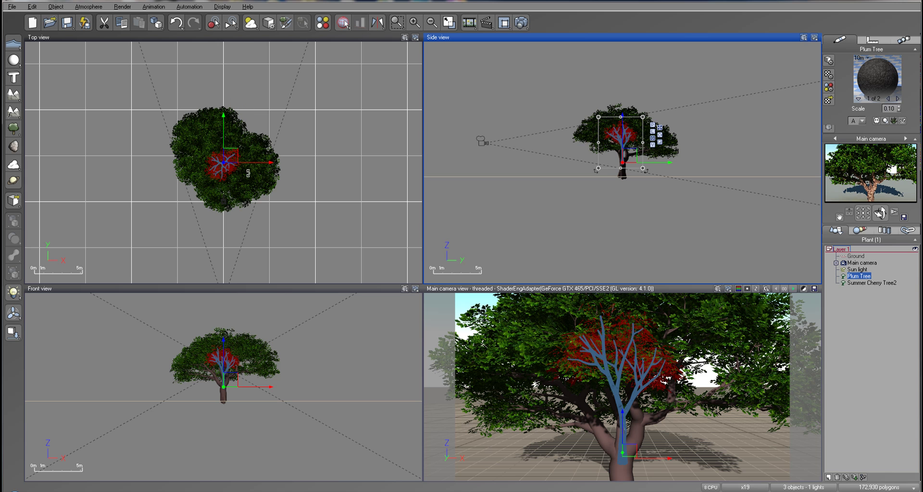
pyautogui.moveTo(261, 162); pyautogui.dragTo(422, 164)
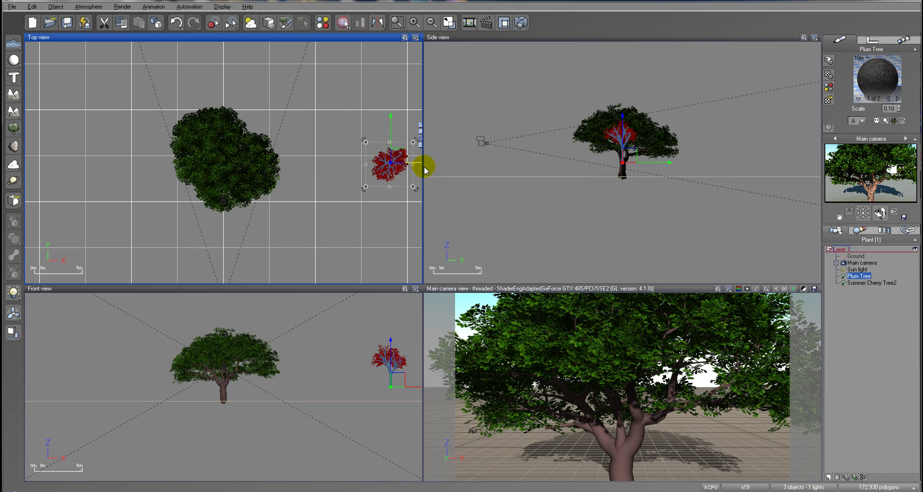
pyautogui.click(648, 139)
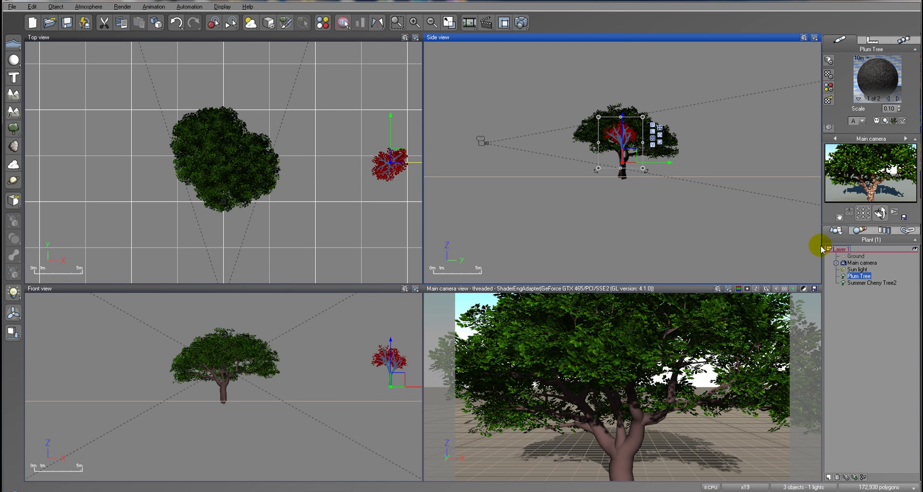
pyautogui.click(866, 283)
pyautogui.moveTo(642, 145); pyautogui.dragTo(758, 151)
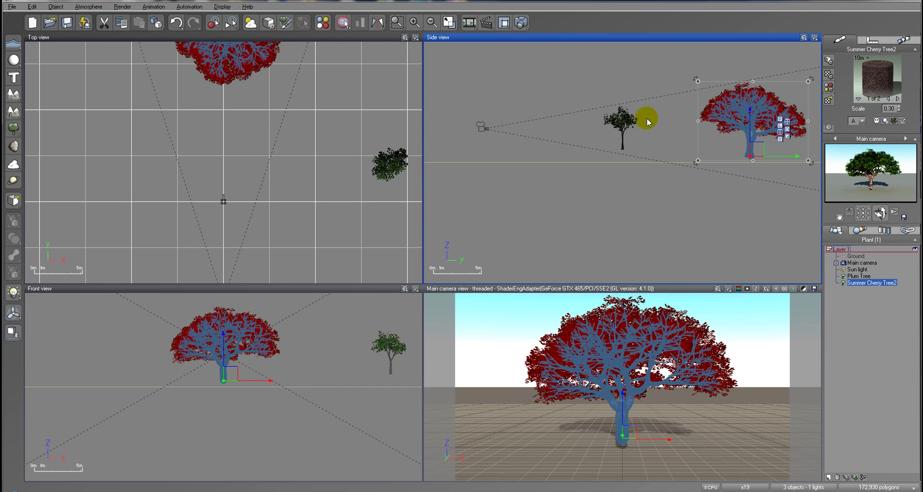
# Change the multi-pass output file to tree2.psd in the AlphaObjects folder
pyautogui.click(522, 23)
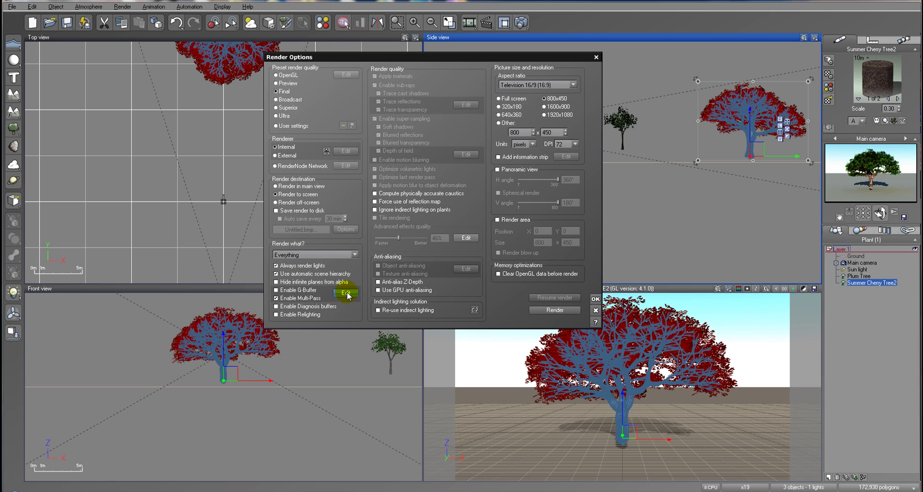
pyautogui.click(346, 293)
pyautogui.click(635, 233)
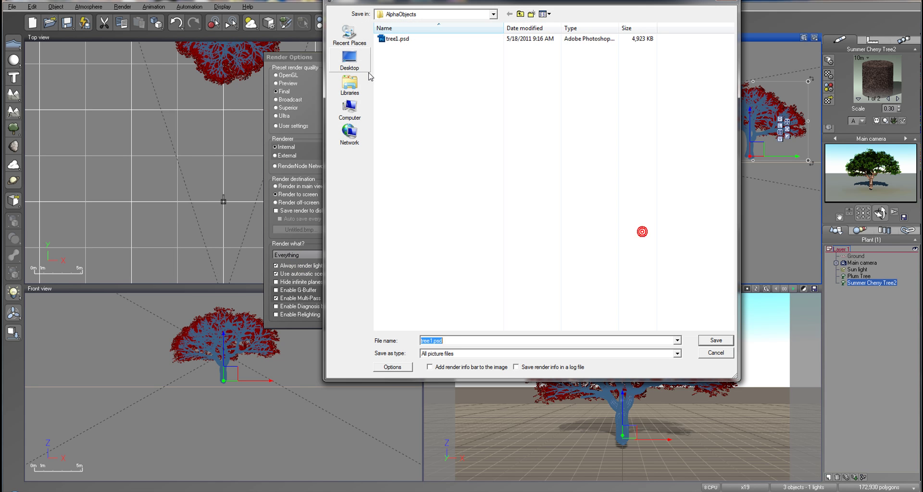
pyautogui.click(490, 357)
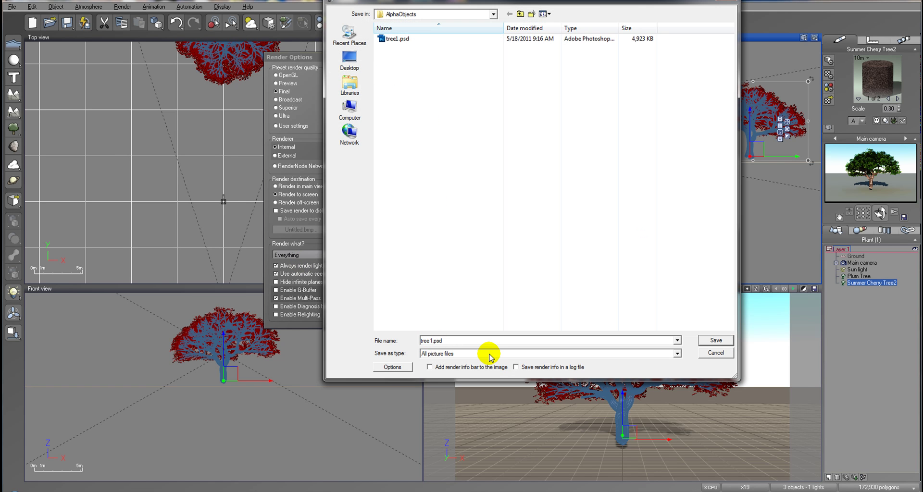
pyautogui.click(706, 339)
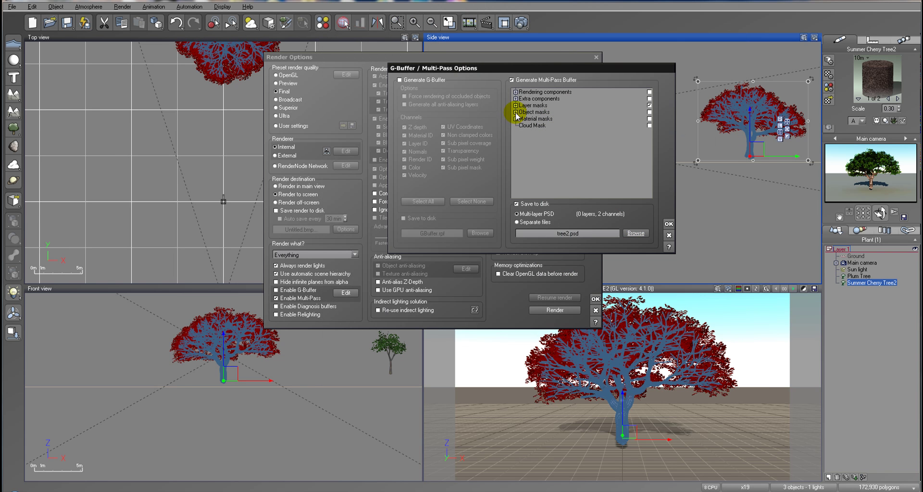
# Enable the object mask for the cherry tree only, render the scene and accept the post-render options
pyautogui.click(515, 112)
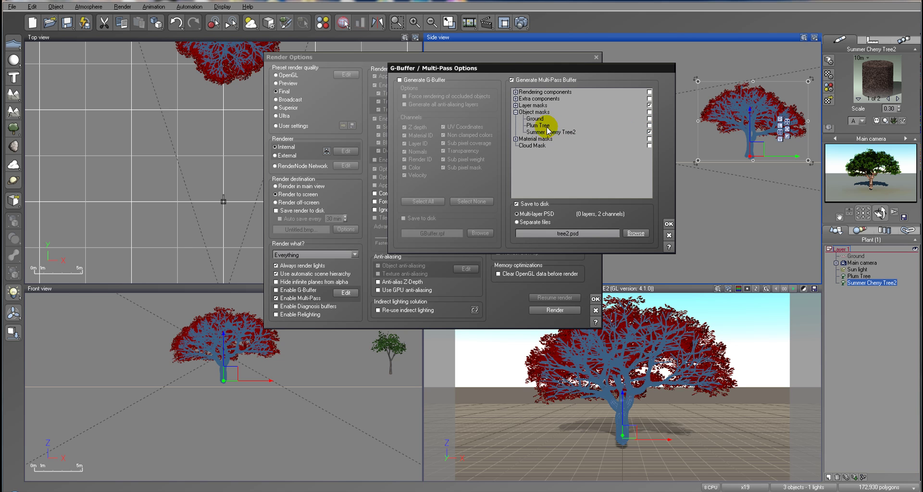
pyautogui.click(669, 224)
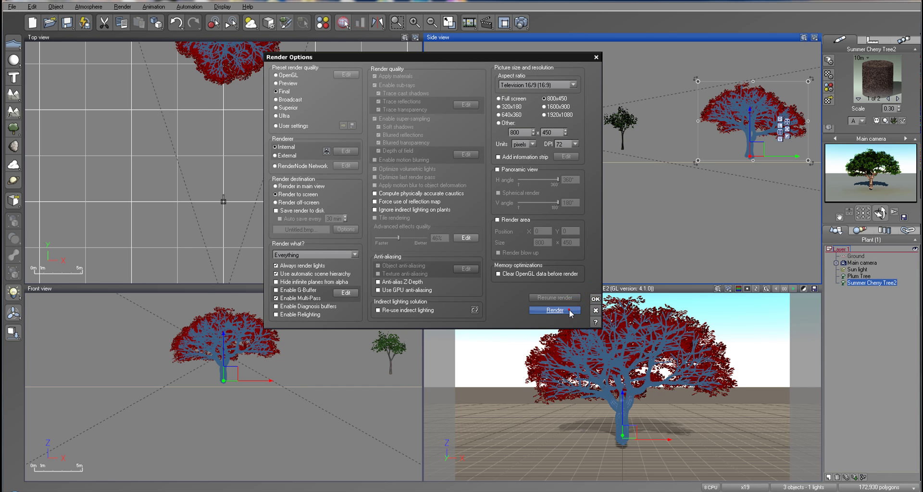
pyautogui.click(554, 310)
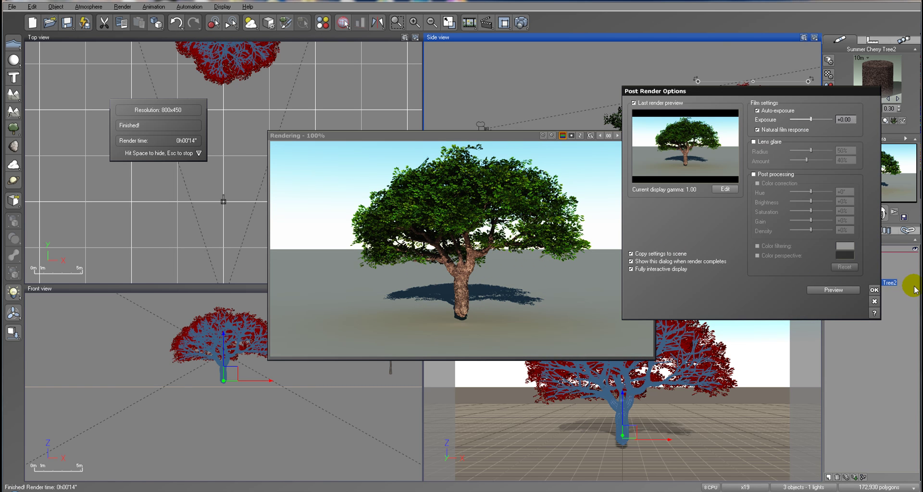
pyautogui.click(874, 290)
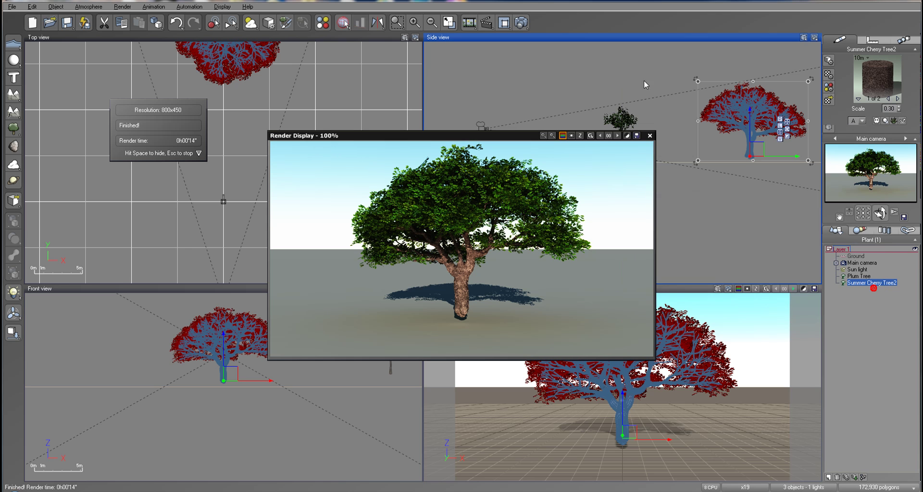
# Close the render display, switch to Photoshop, open tree1.psd and tree2.psd, and bring tree1.psd to the front
pyautogui.click(650, 135)
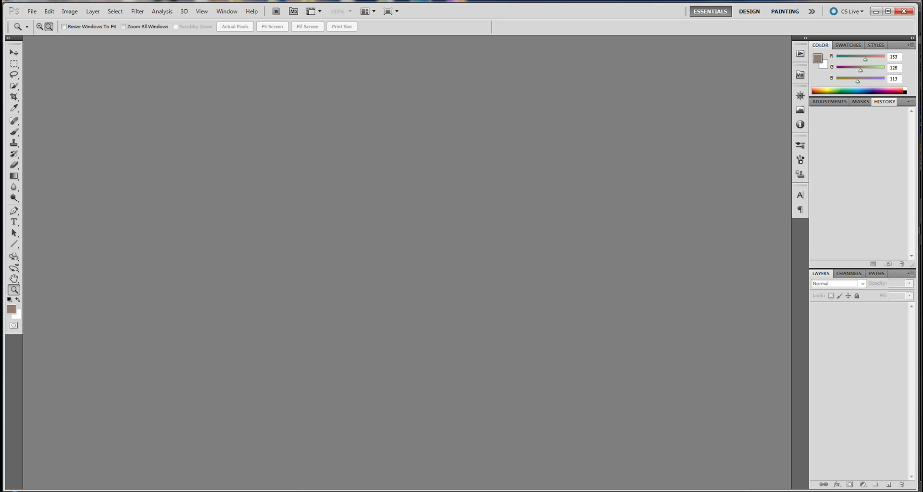
pyautogui.moveTo(342, 130); pyautogui.dragTo(334, 134)
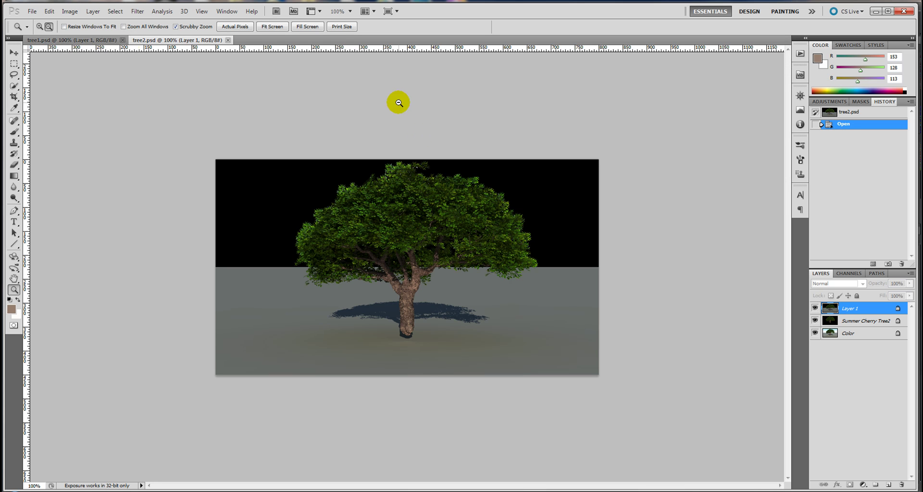
pyautogui.click(57, 39)
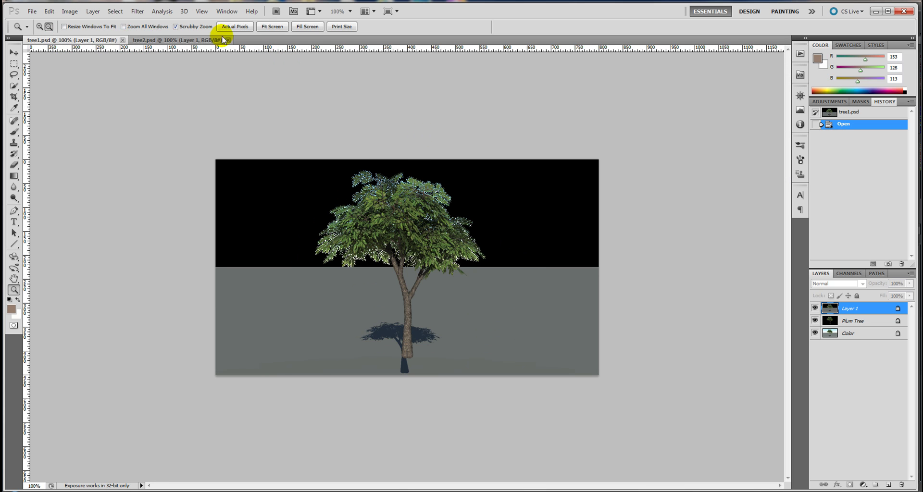
pyautogui.click(163, 41)
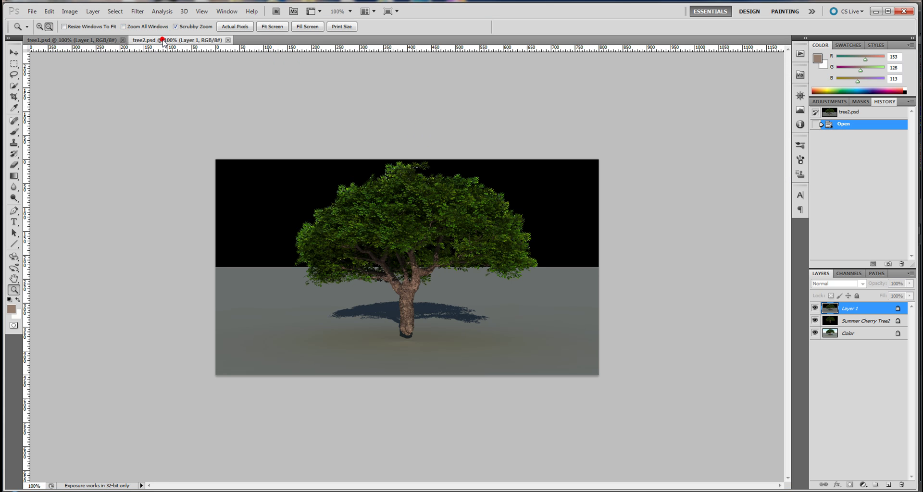
pyautogui.click(88, 40)
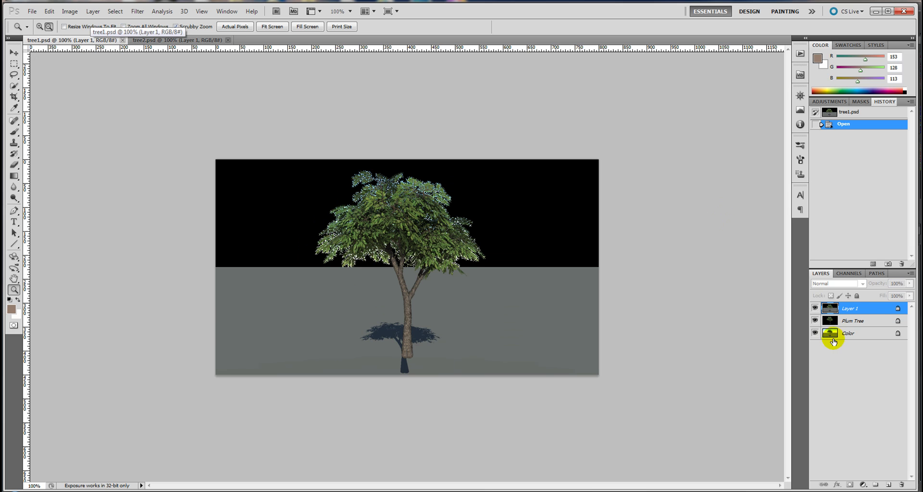
# Load the Plum Tree alpha channel as a selection and make the Color layer active in tree1.psd
pyautogui.click(846, 277)
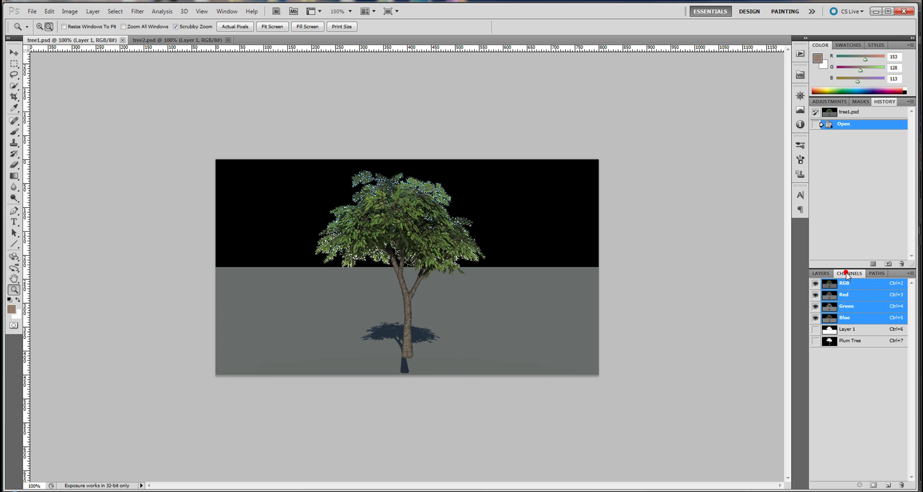
pyautogui.keyDown('ctrl'); pyautogui.click(829, 342); pyautogui.keyUp('ctrl')
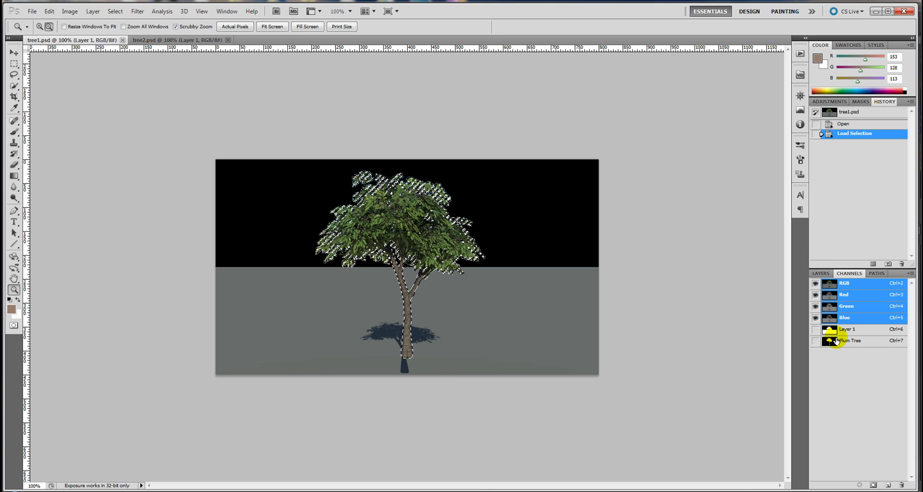
pyautogui.click(821, 273)
pyautogui.click(848, 334)
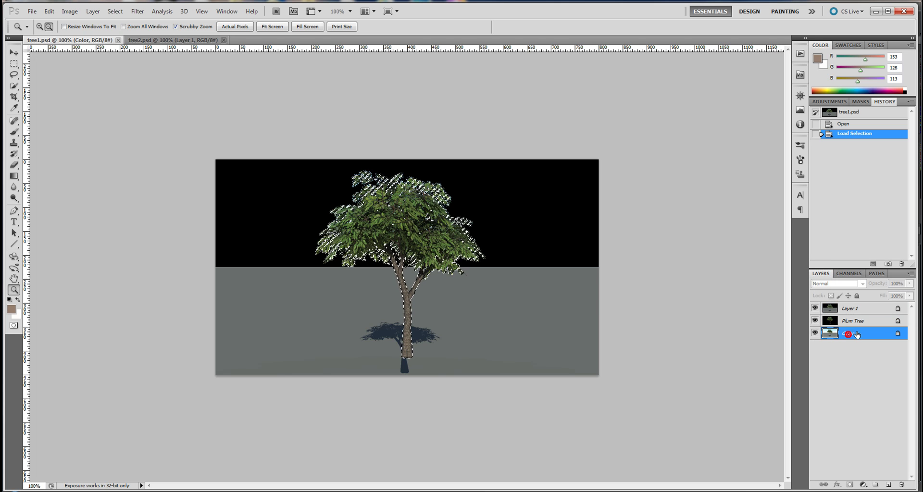
# Copy the selected plum tree from the Color layer onto a new layer and hide all the other layers
pyautogui.click(814, 320)
pyautogui.click(815, 308)
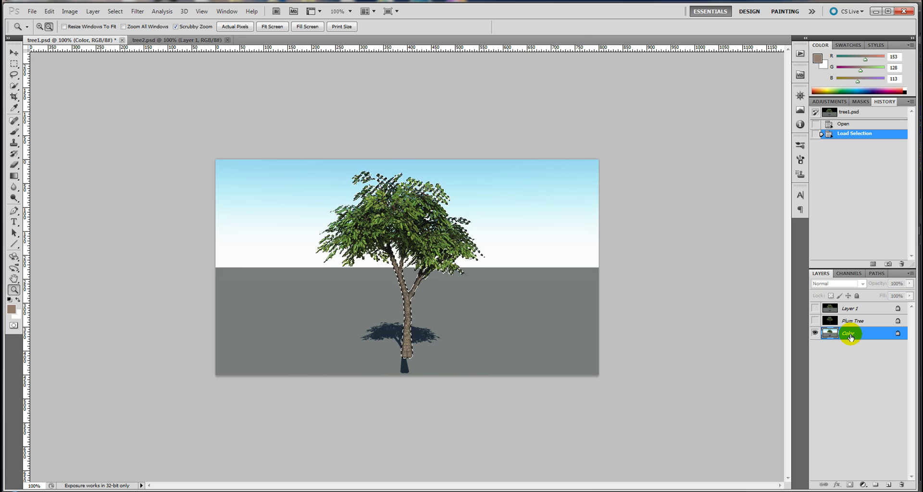
pyautogui.hotkey('ctrl', 'v')
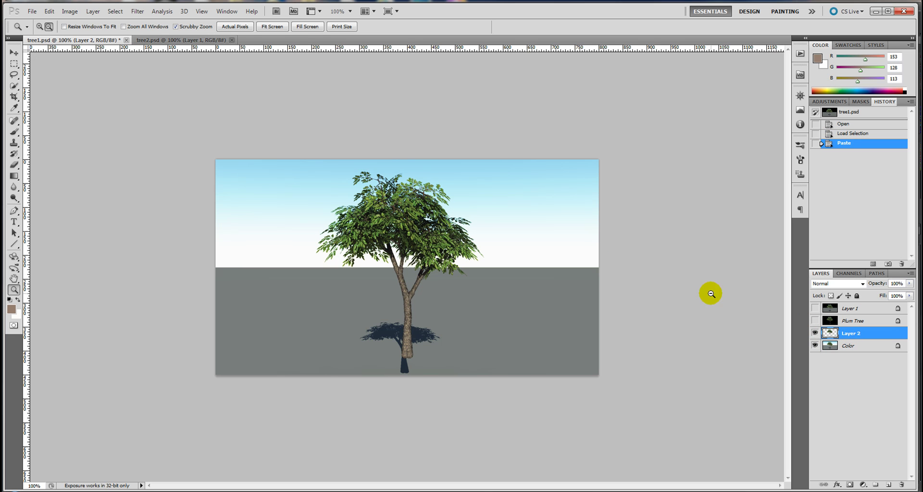
pyautogui.click(814, 345)
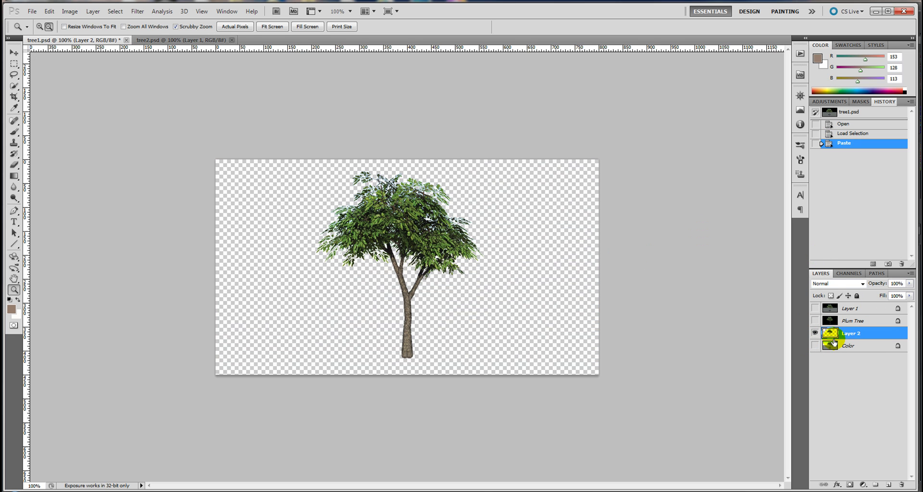
# Crop the image closely around the plum tree, cutting off the very base of the trunk
pyautogui.click(14, 97)
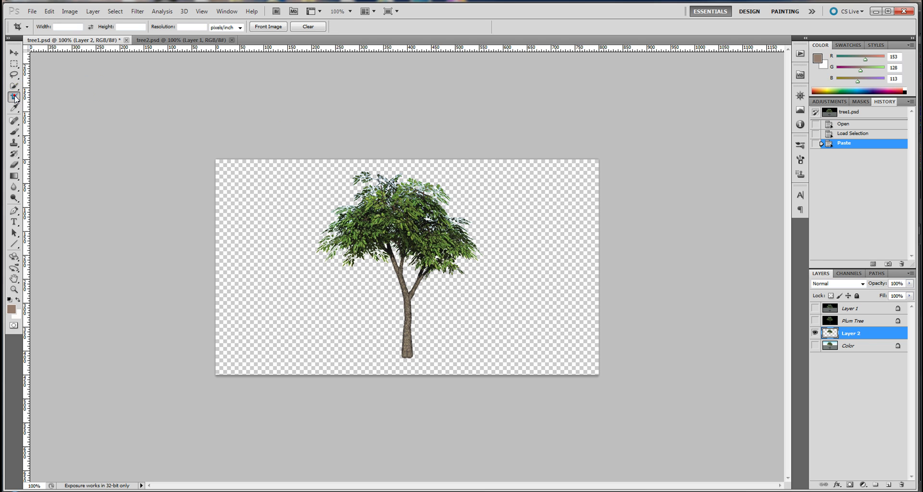
pyautogui.moveTo(307, 139); pyautogui.dragTo(491, 358)
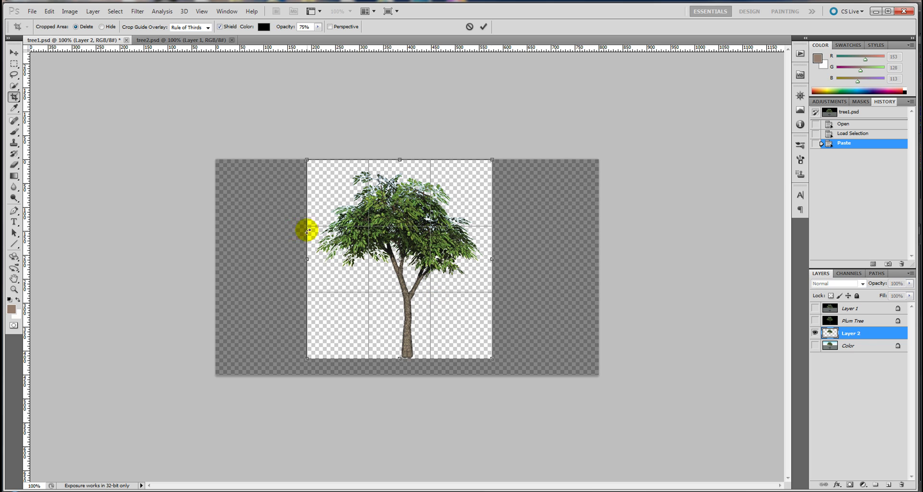
pyautogui.moveTo(308, 258); pyautogui.dragTo(307, 258)
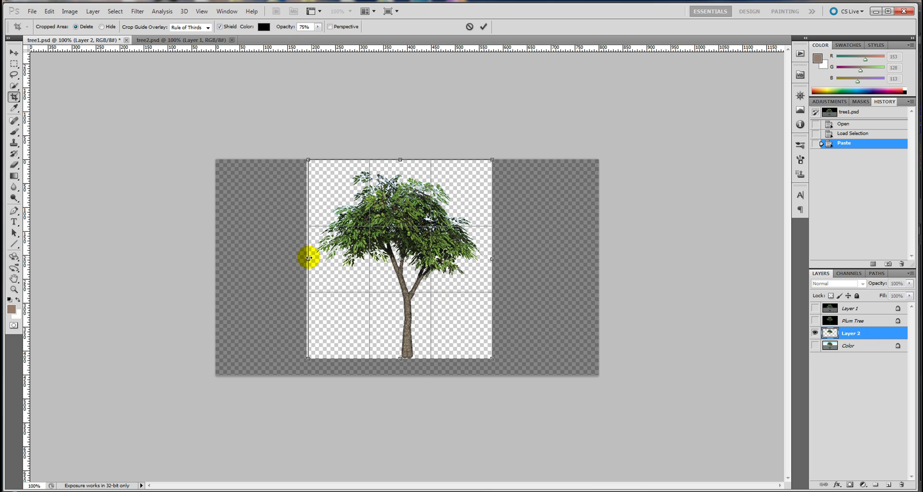
pyautogui.moveTo(399, 159); pyautogui.dragTo(399, 164)
pyautogui.moveTo(401, 358); pyautogui.dragTo(401, 353)
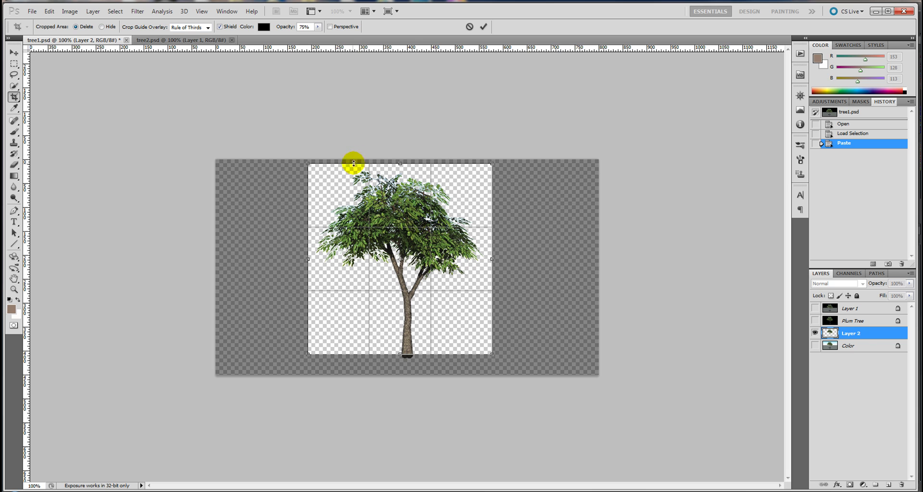
pyautogui.press('Return')
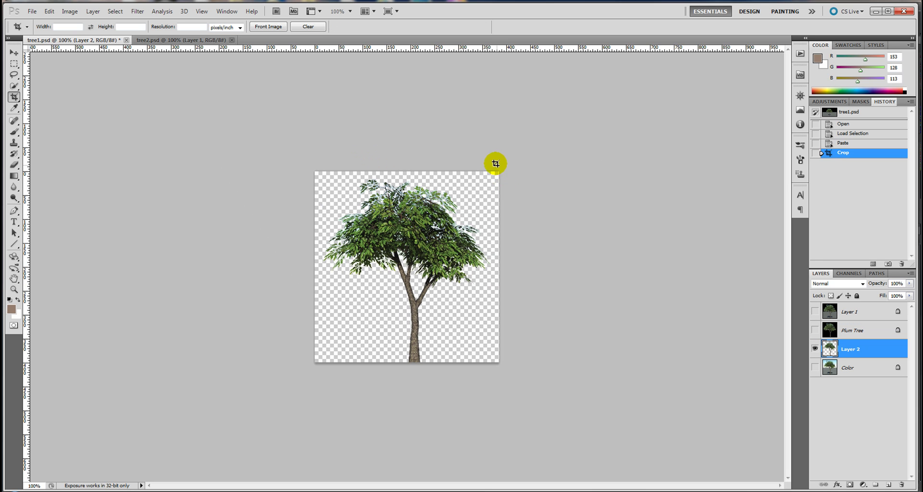
# Export the cut-out plum tree for web as a transparent PNG-24 named tree1.png in the AlphaObjects folder
pyautogui.click(31, 12)
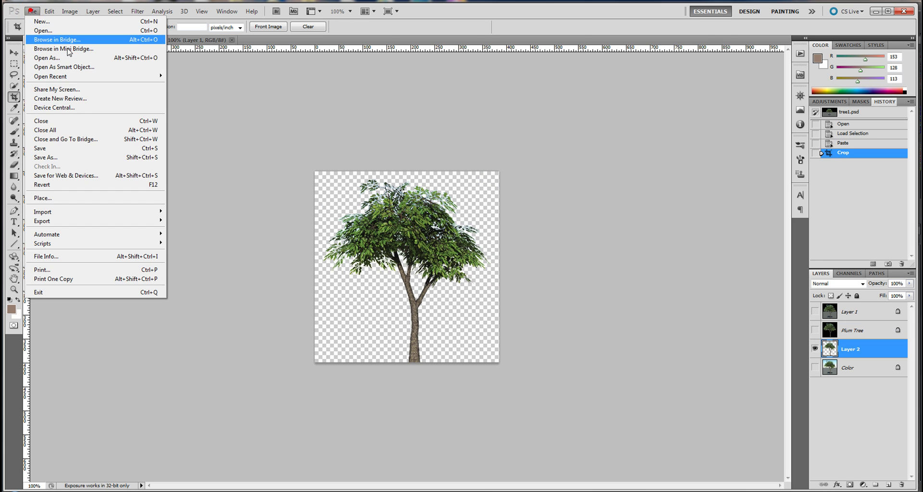
pyautogui.click(91, 174)
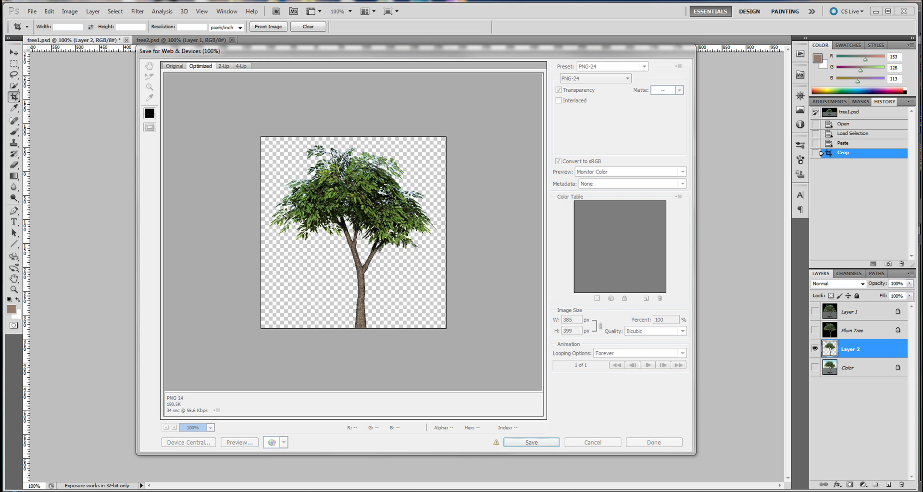
pyautogui.click(531, 441)
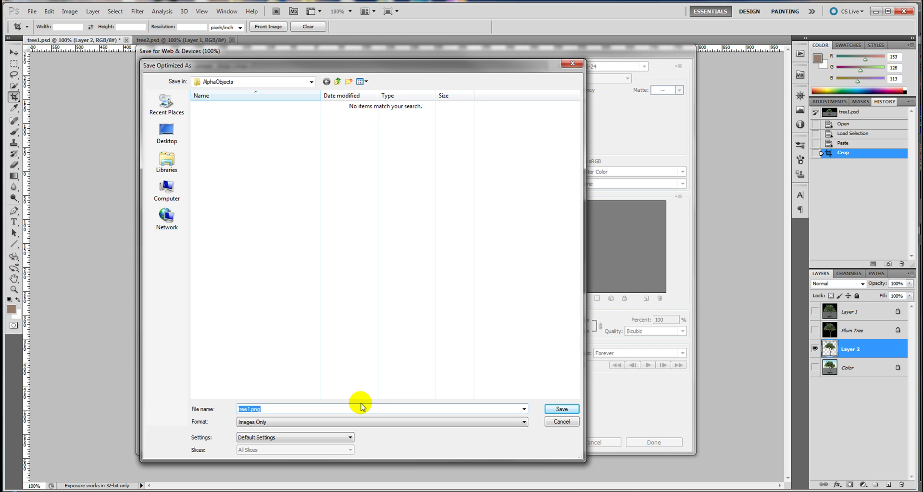
pyautogui.click(571, 409)
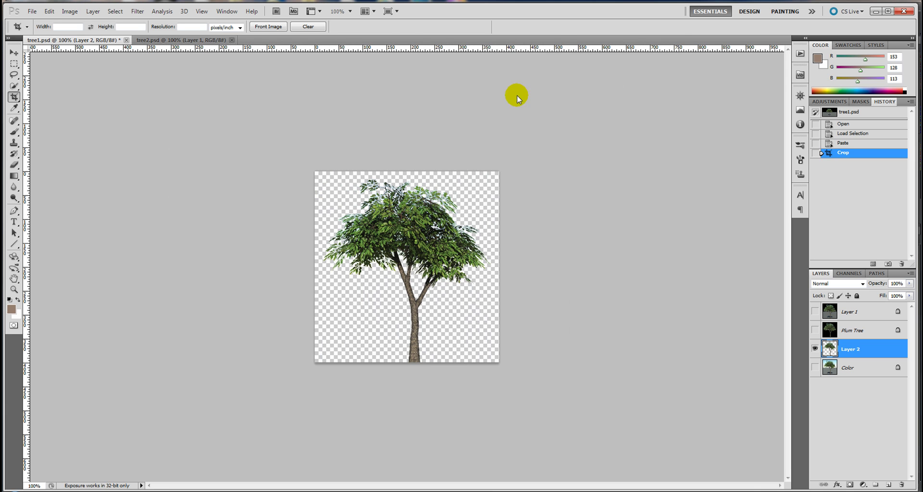
# In tree2.psd, hide Layer 1 and the Summer Cherry Tree2 layer and make the Color layer active
pyautogui.click(157, 39)
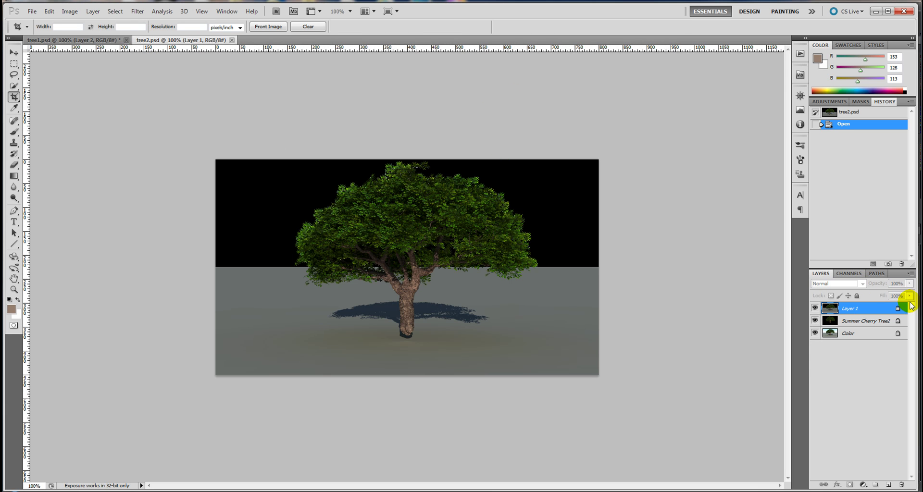
pyautogui.click(815, 308)
pyautogui.click(815, 321)
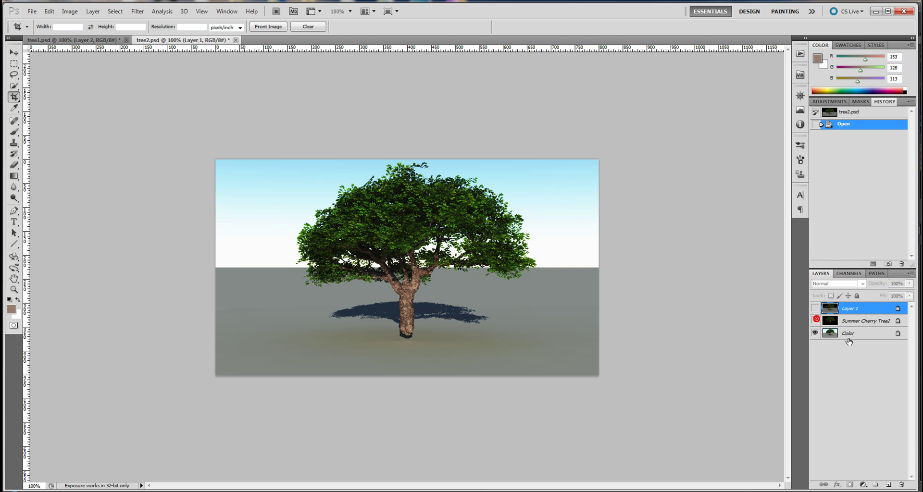
pyautogui.click(858, 335)
# Select the cherry tree from its Summer Cherry Tree2 alpha channel, copy it onto a new layer and hide the Color layer
pyautogui.click(852, 274)
pyautogui.keyDown('ctrl'); pyautogui.click(829, 336); pyautogui.keyUp('ctrl')
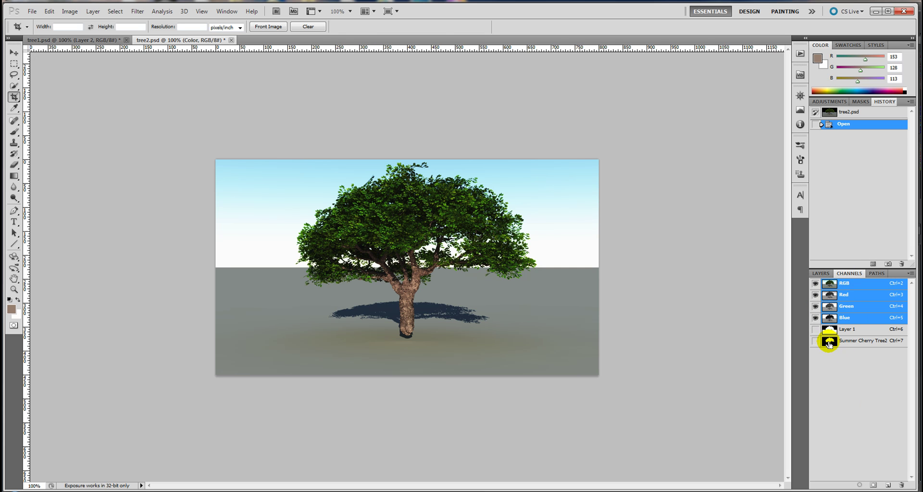
pyautogui.click(820, 273)
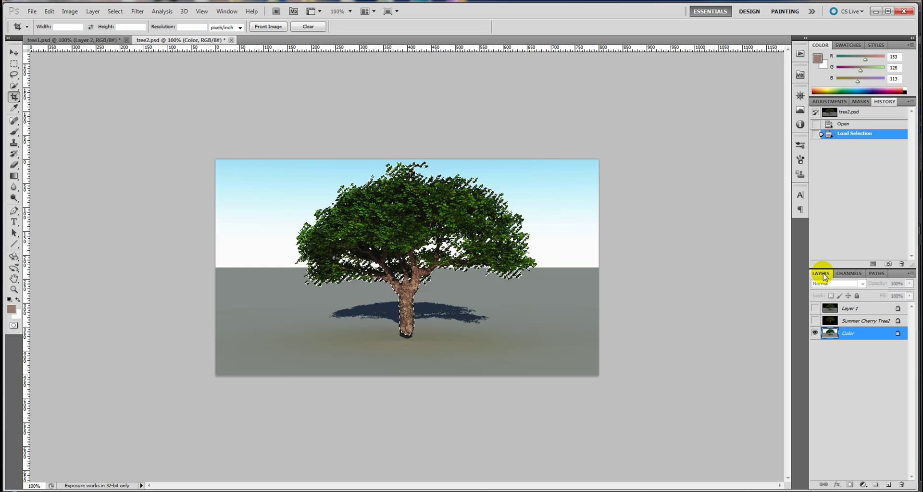
pyautogui.hotkey('ctrl', 'v')
pyautogui.click(815, 345)
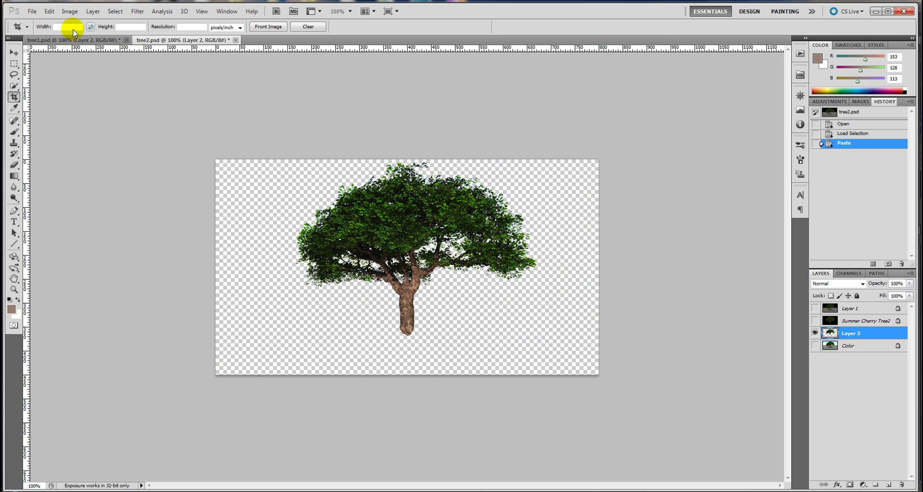
# Crop tree2.psd closely around the cherry tree, trimming the sides and the very base of the trunk
pyautogui.moveTo(372, 317); pyautogui.dragTo(568, 332)
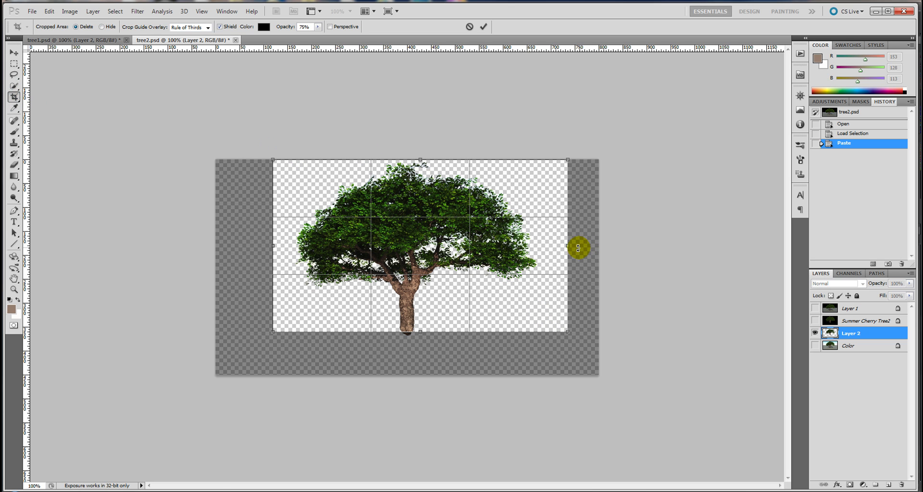
pyautogui.moveTo(563, 246); pyautogui.dragTo(542, 249)
pyautogui.moveTo(272, 245); pyautogui.dragTo(285, 245)
pyautogui.moveTo(410, 331); pyautogui.dragTo(416, 328)
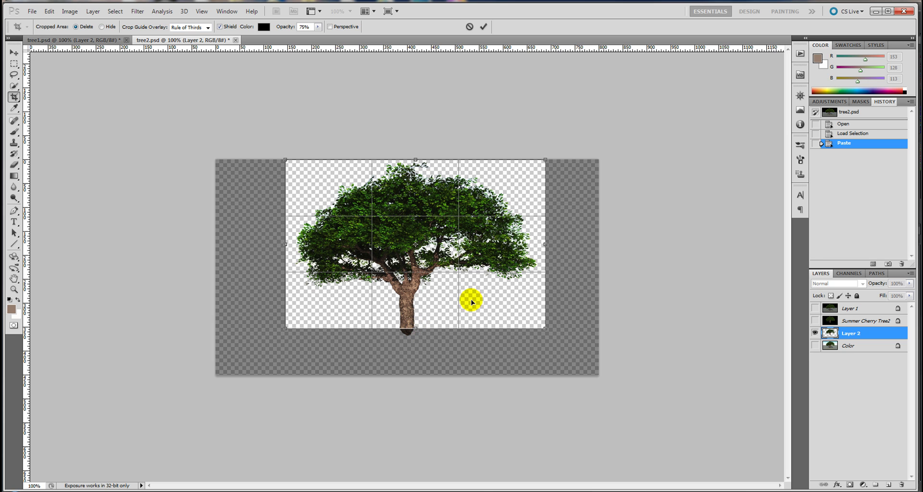
pyautogui.doubleClick(490, 273)
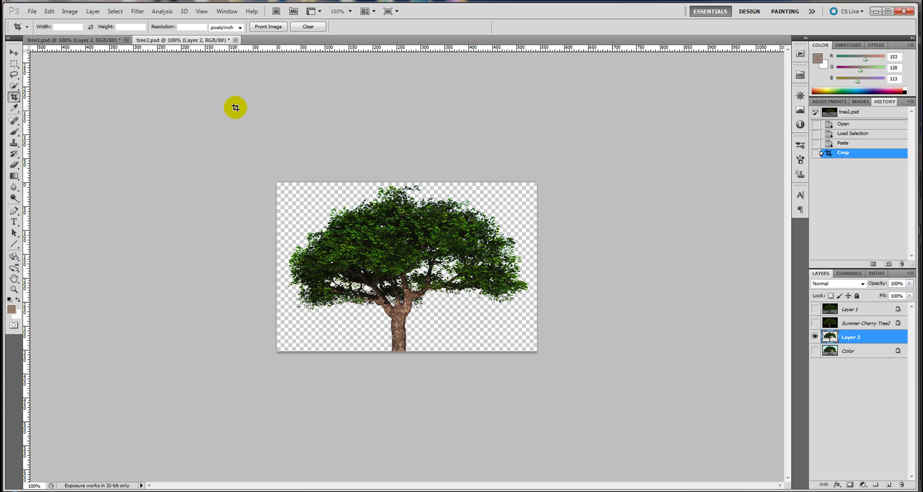
# Export the cut-out cherry tree for web as a transparent PNG-24 named tree2.png in the AlphaObjects folder
pyautogui.click(32, 11)
pyautogui.click(107, 177)
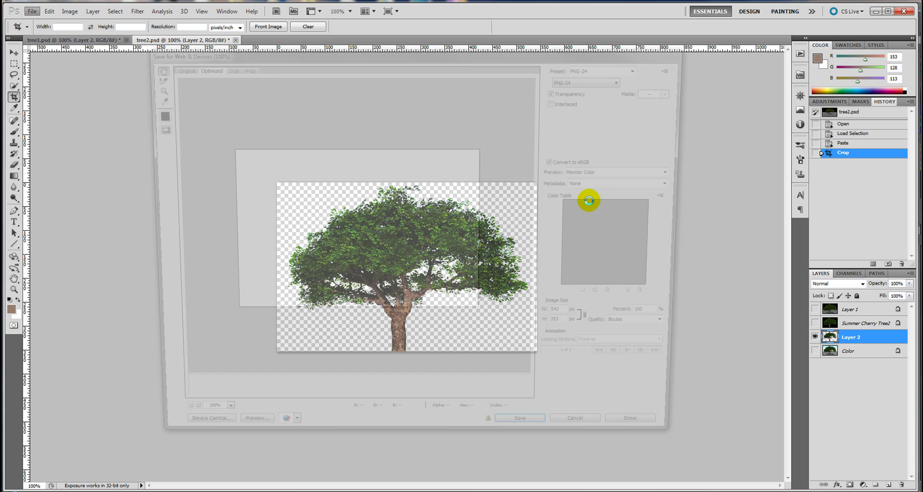
pyautogui.click(529, 442)
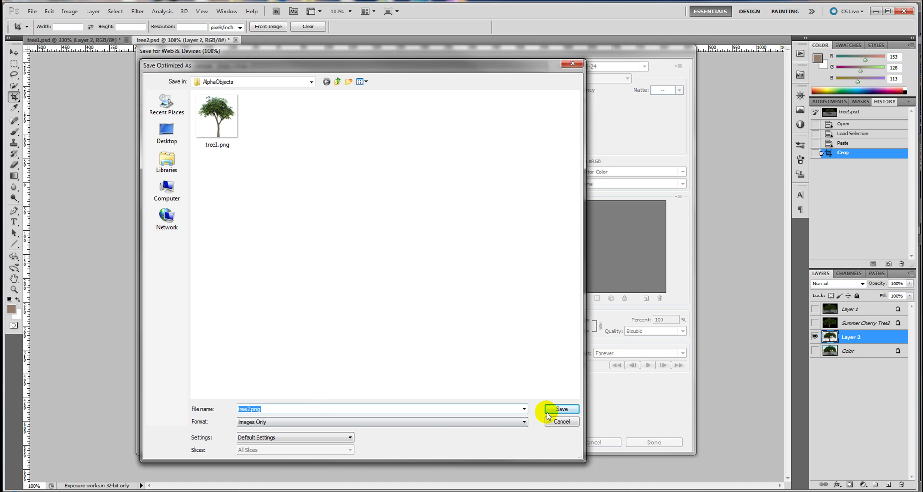
pyautogui.click(553, 409)
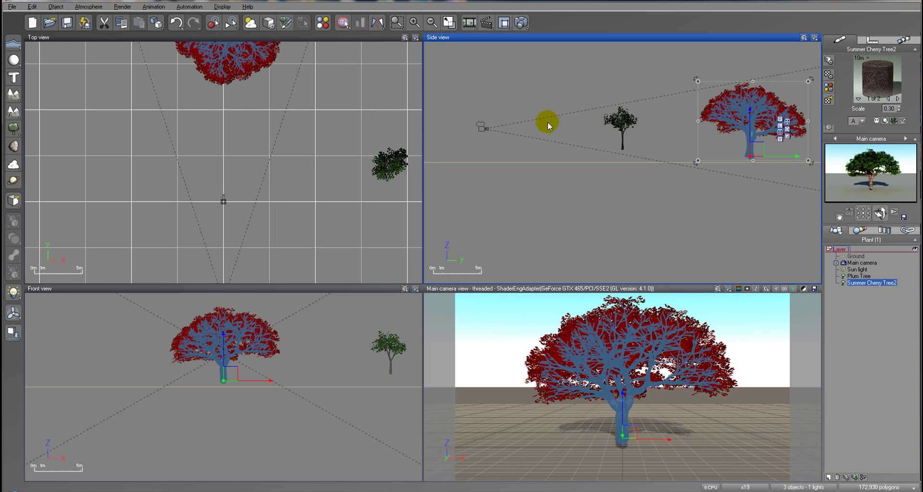
# Switch back to Vue and start a new scene without saving the modified tree scene
pyautogui.click(32, 23)
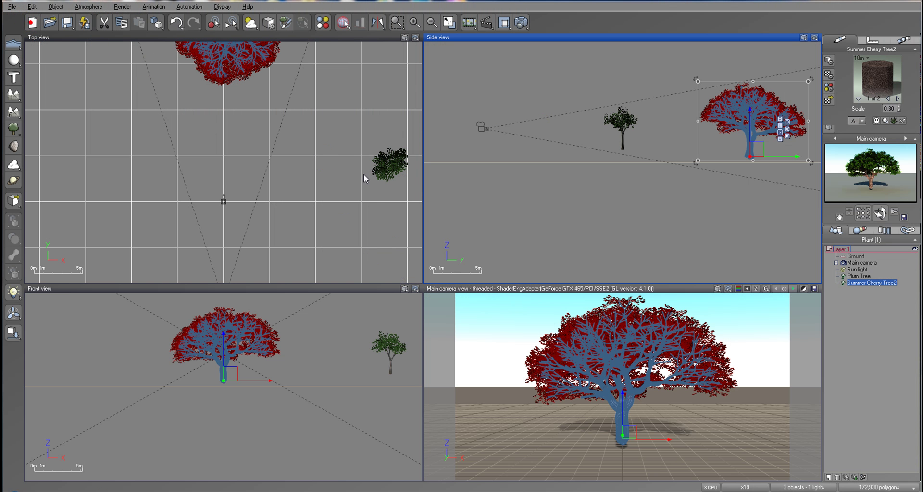
pyautogui.click(651, 390)
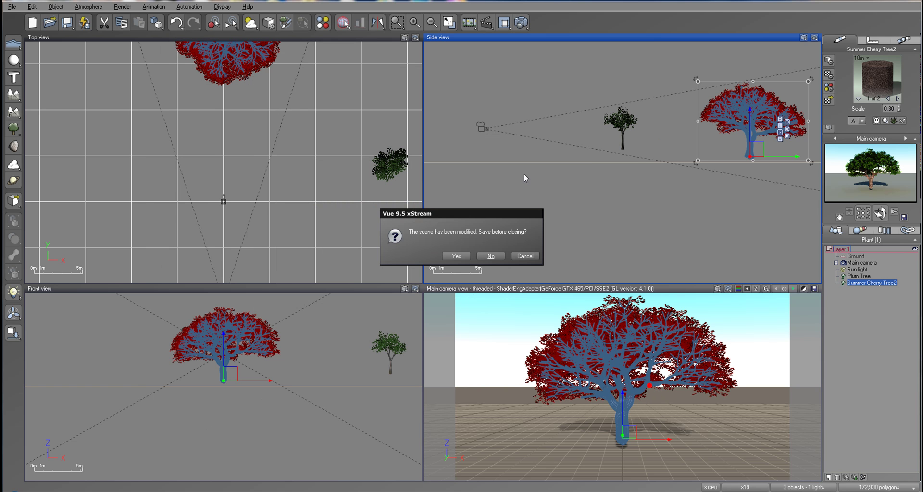
pyautogui.click(489, 258)
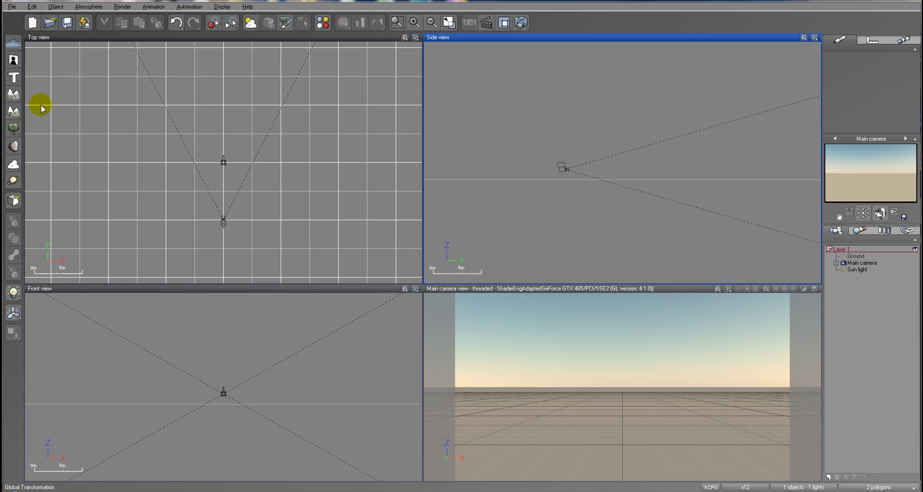
# Create an alpha plane using tree1.png from the AlphaObjects folder as its color picture, without loading an image sequence
pyautogui.click(12, 61)
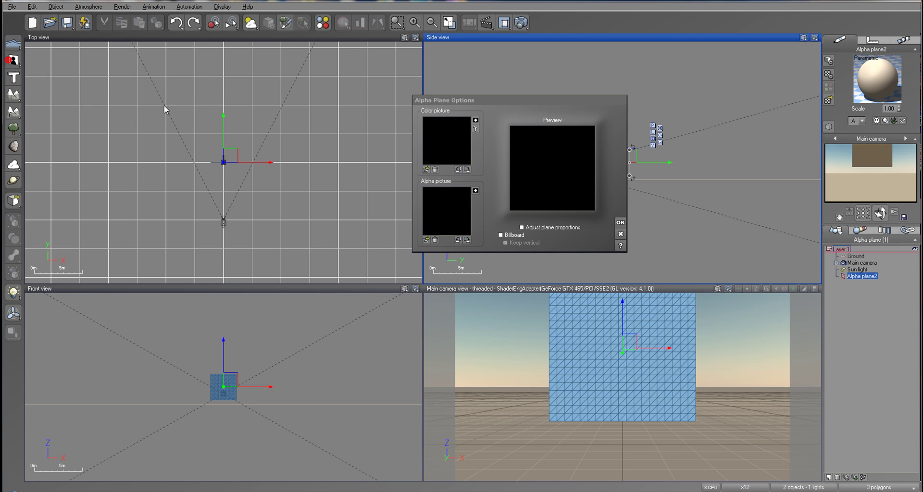
pyautogui.click(425, 170)
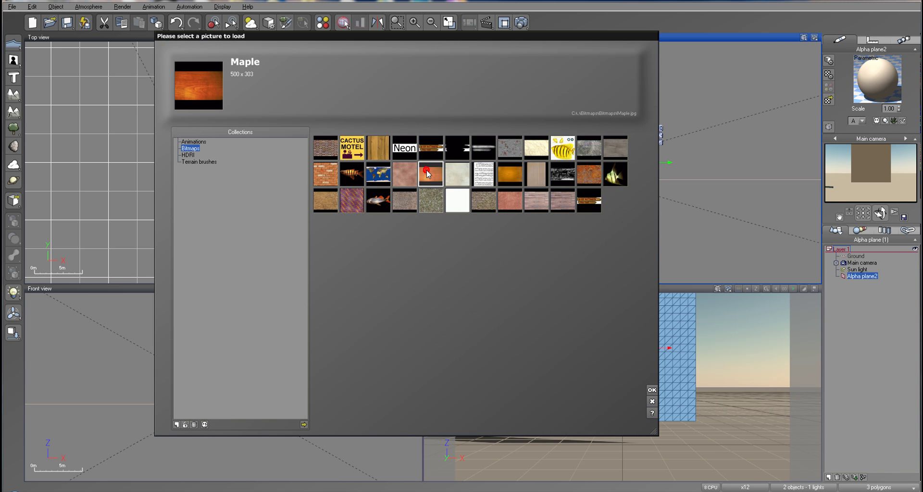
pyautogui.click(302, 426)
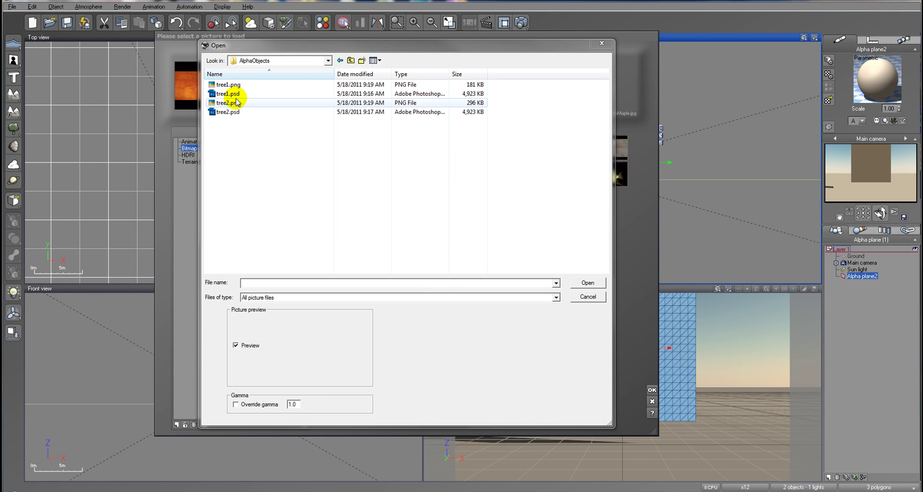
pyautogui.click(236, 85)
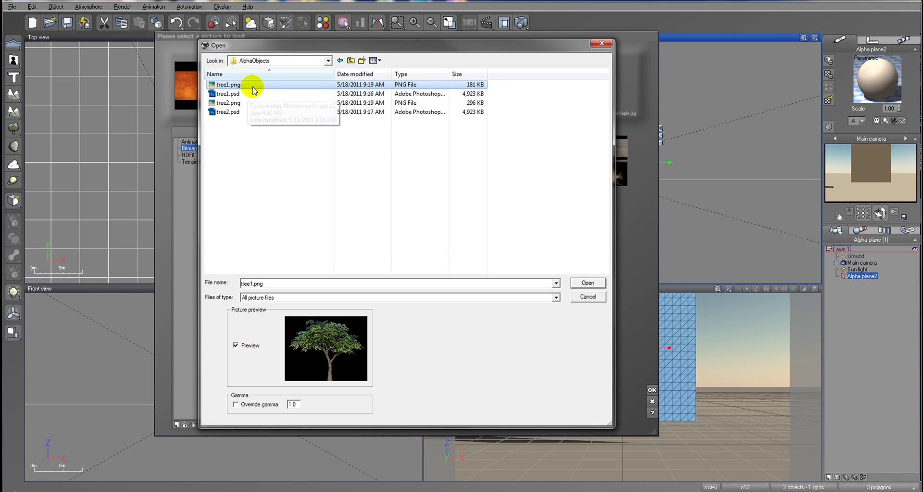
pyautogui.click(592, 283)
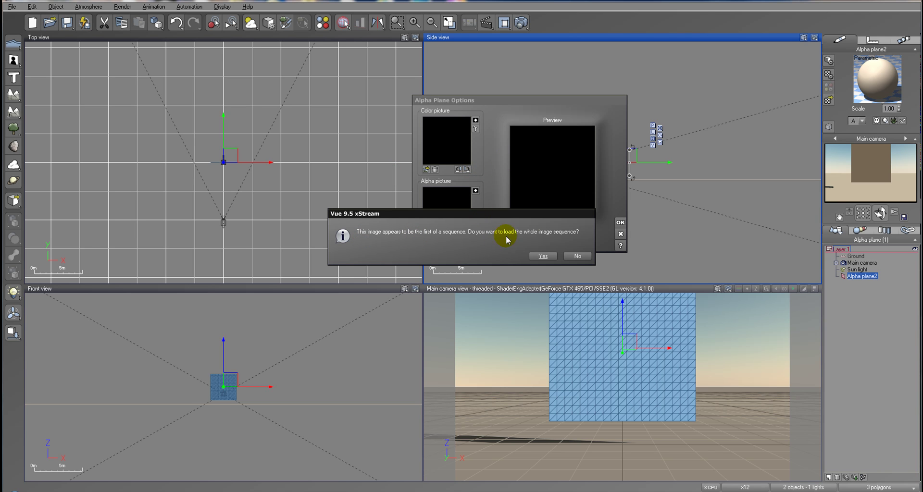
pyautogui.click(585, 256)
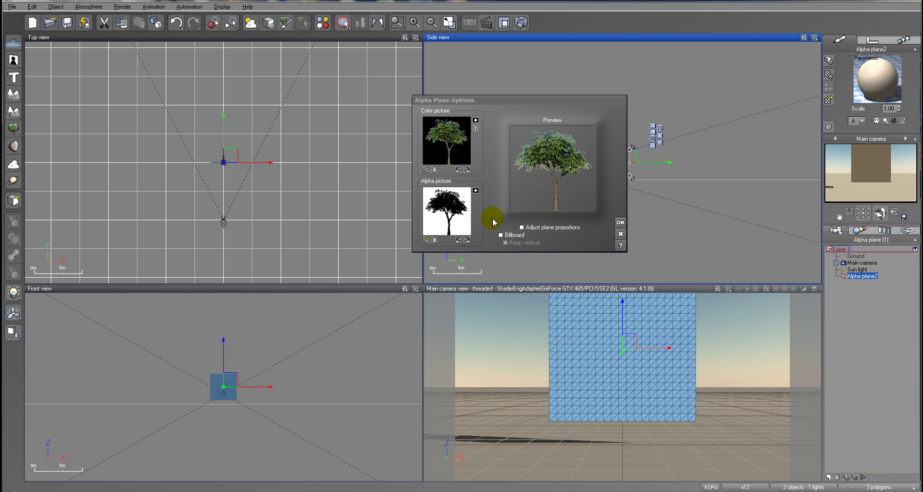
# Turn on Adjust plane proportions and Billboard for the tree1 alpha plane, keeping it vertical, and accept the options
pyautogui.click(522, 228)
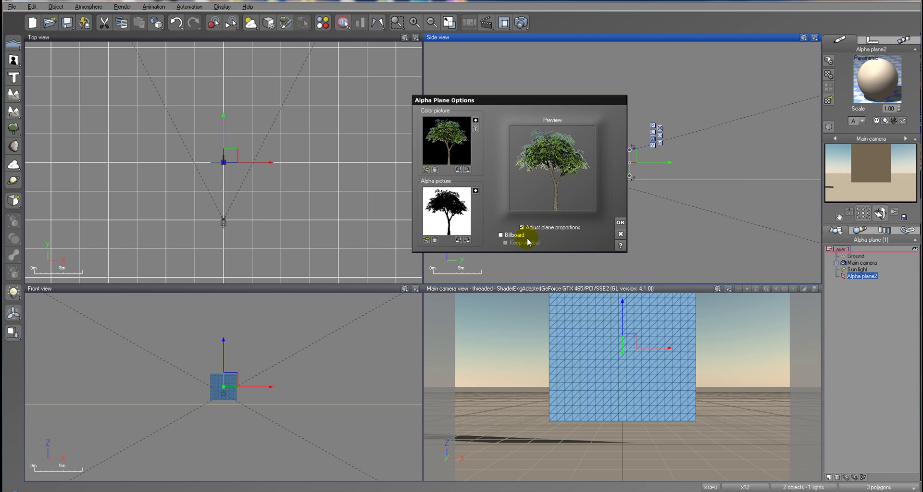
pyautogui.click(502, 235)
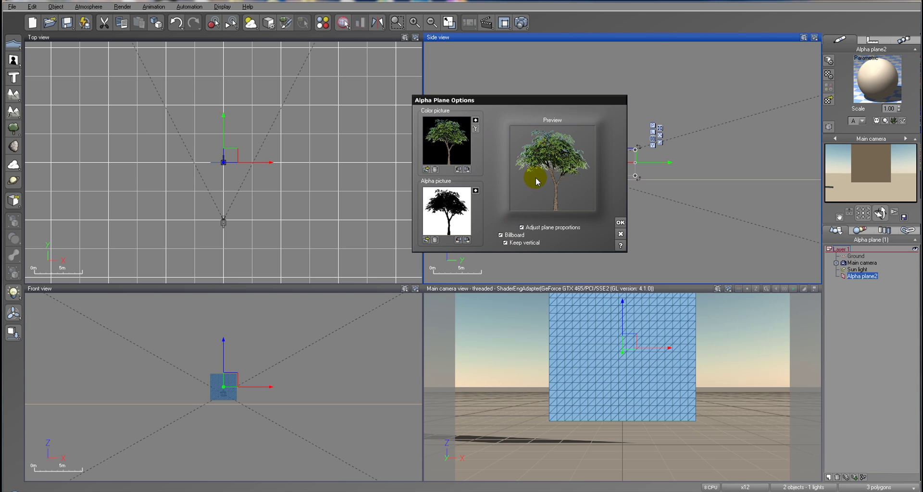
pyautogui.click(620, 222)
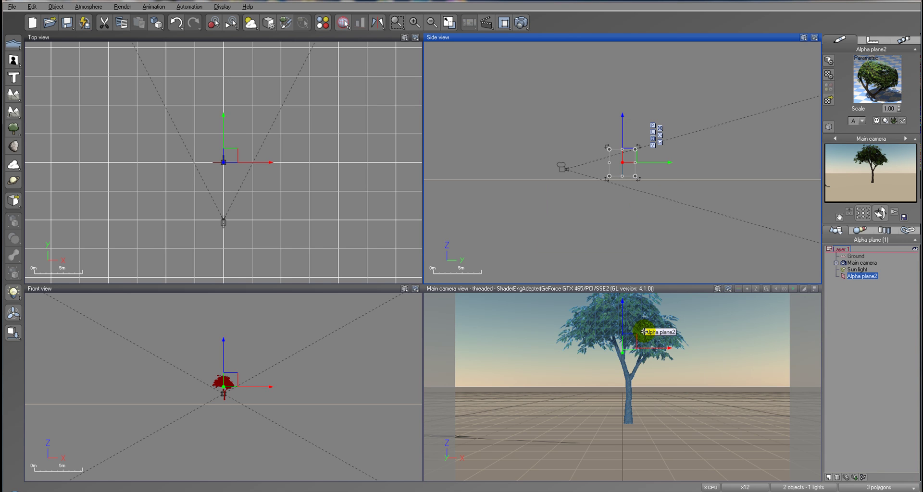
# Reposition the main camera in front of the tree and rotate it to frame the whole tree centrally
pyautogui.click(862, 263)
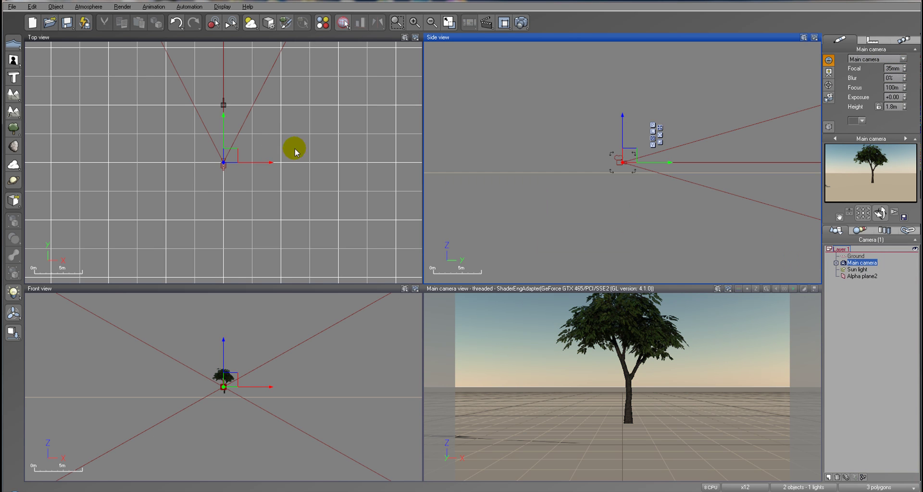
pyautogui.moveTo(230, 154); pyautogui.dragTo(200, 155)
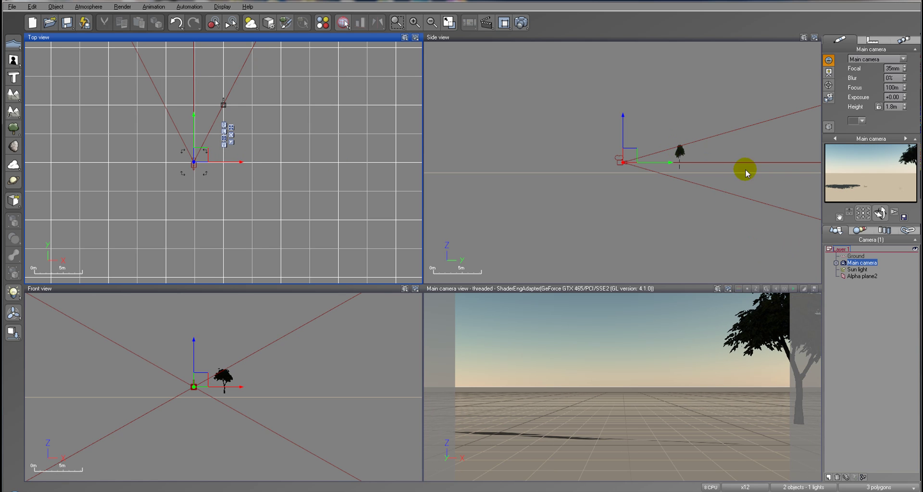
pyautogui.click(880, 213)
pyautogui.click(438, 348)
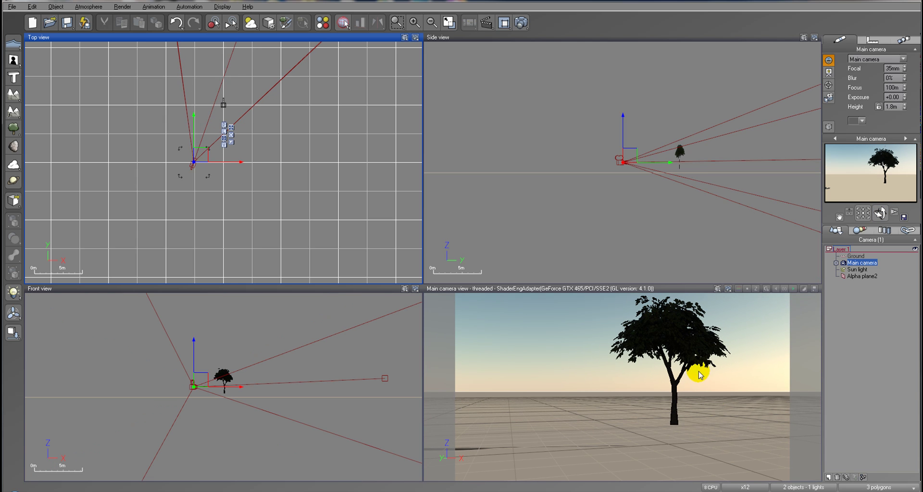
pyautogui.moveTo(190, 157); pyautogui.dragTo(227, 153)
pyautogui.click(880, 213)
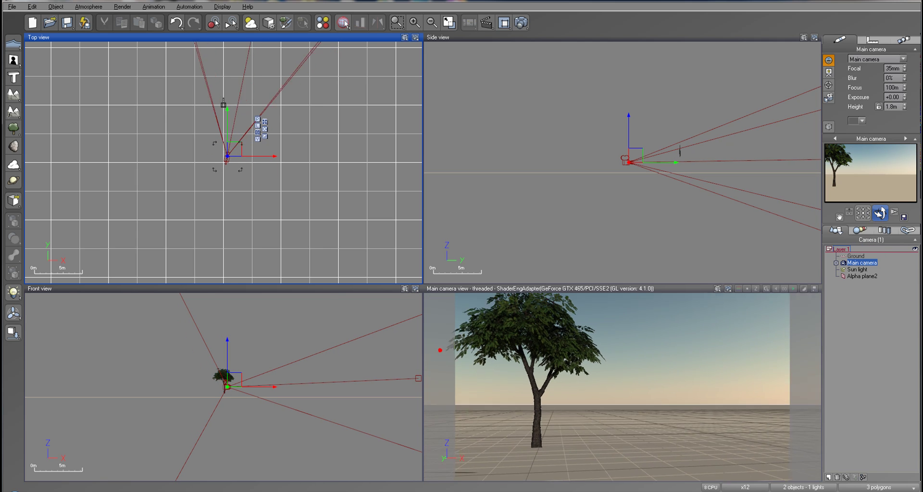
pyautogui.moveTo(440, 351); pyautogui.dragTo(440, 347)
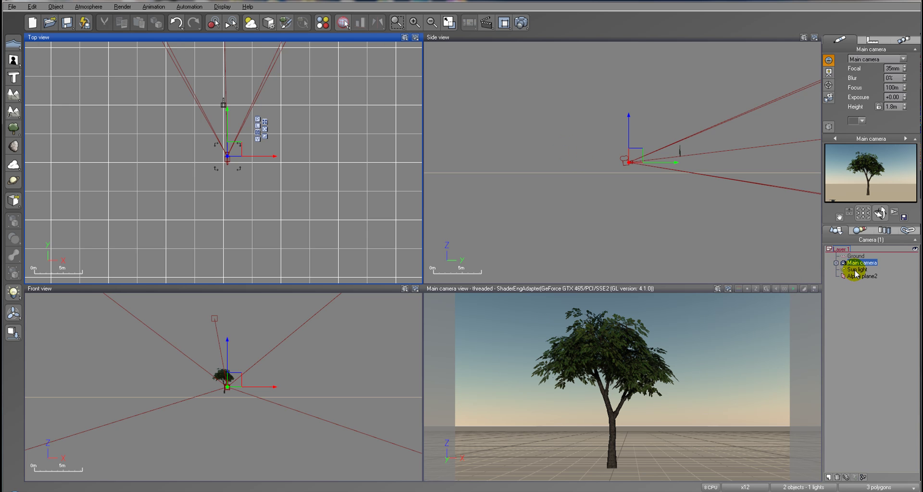
# Move the sun light behind and above the camera so that it lights the front of the tree
pyautogui.click(851, 269)
pyautogui.moveTo(233, 155); pyautogui.dragTo(67, 251)
pyautogui.scroll(-10, 105, 243)
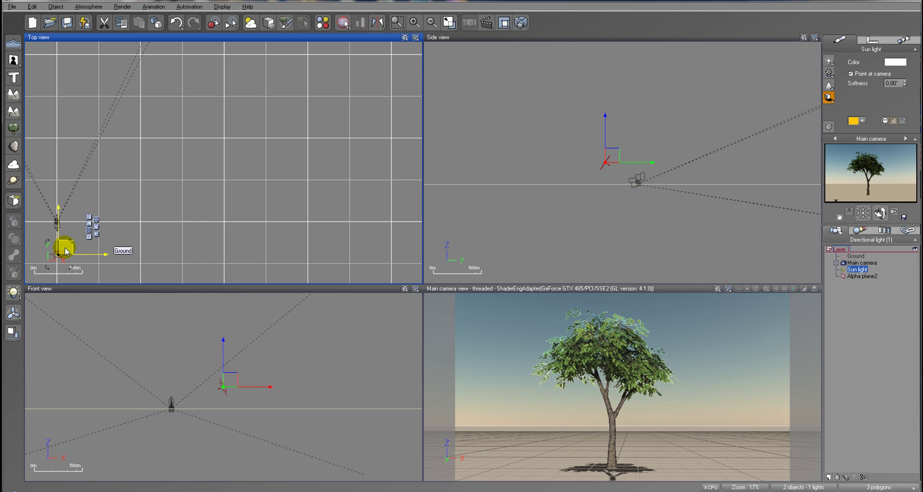
pyautogui.scroll(2, 656, 165)
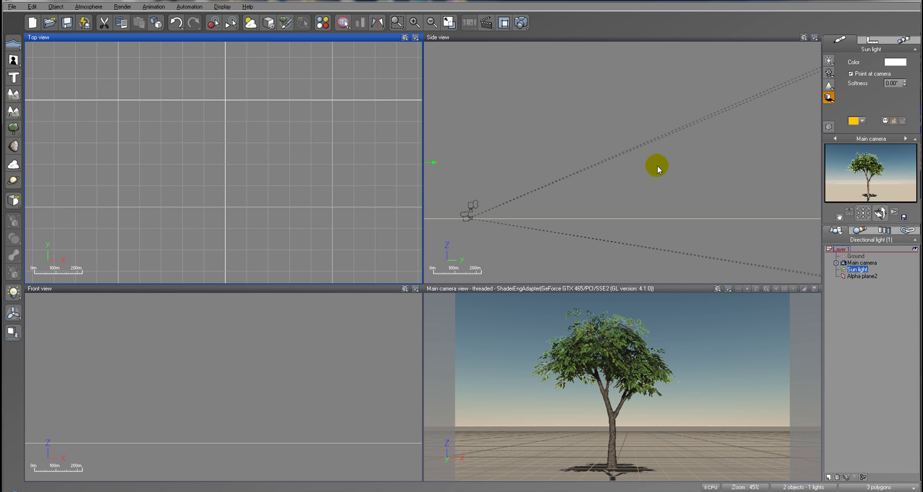
pyautogui.moveTo(528, 192); pyautogui.dragTo(690, 144, button='right')
pyautogui.moveTo(558, 98); pyautogui.dragTo(571, 123)
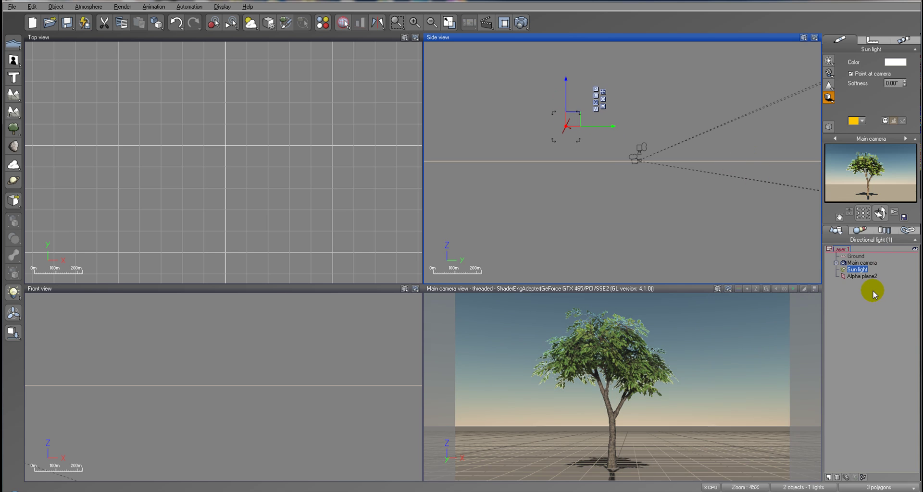
# Examine the lighting settings under Effects in the tree1 plane's material, then close the material editor
pyautogui.click(860, 277)
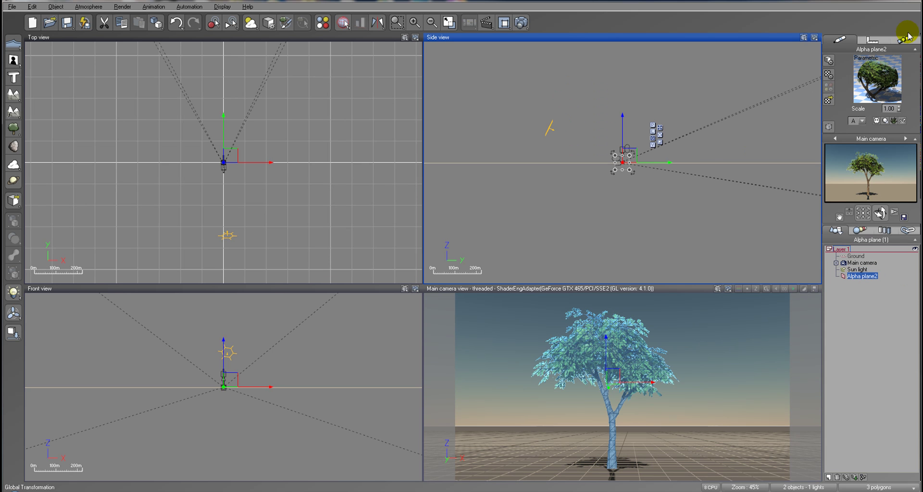
pyautogui.doubleClick(877, 73)
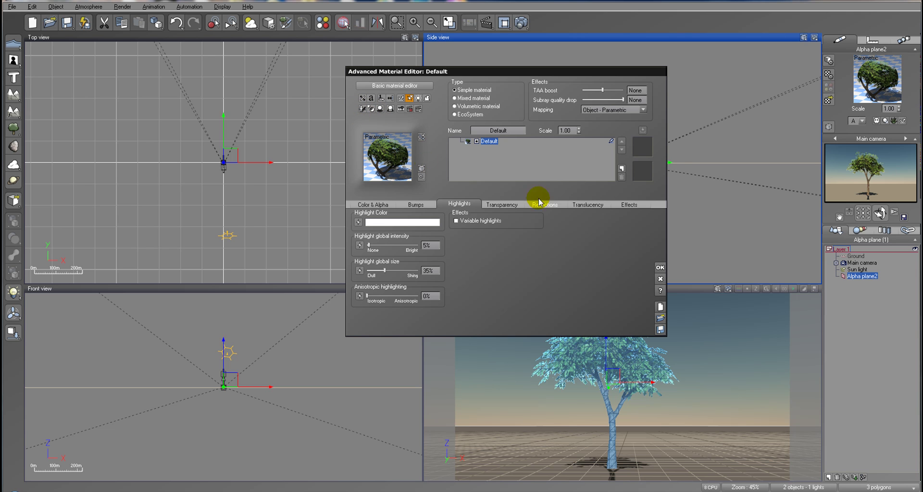
pyautogui.click(625, 206)
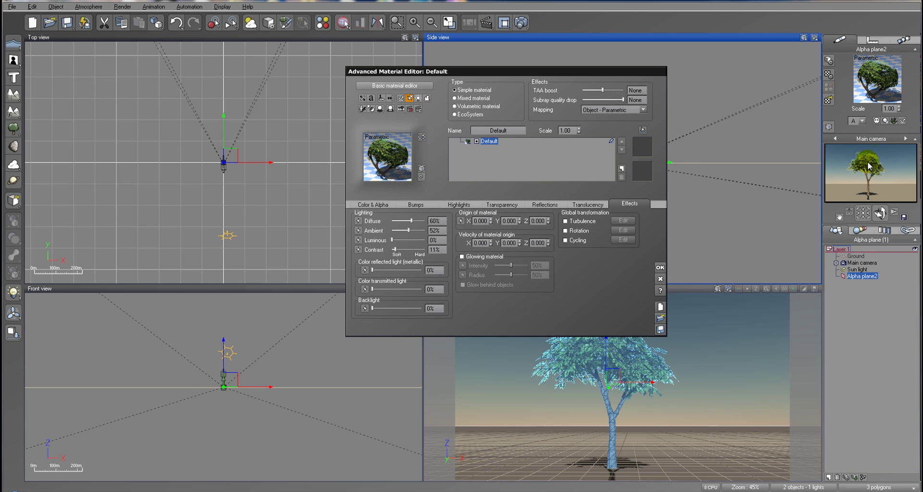
pyautogui.click(660, 268)
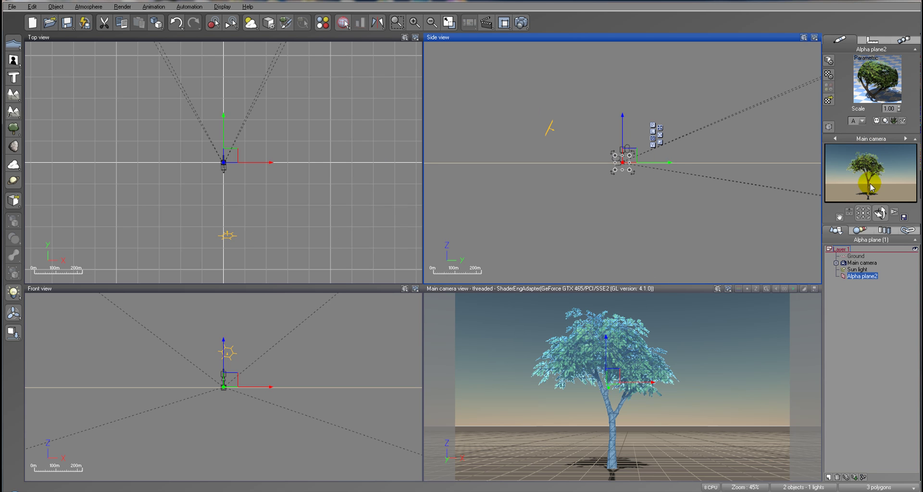
# Render the scene to screen at 800x450, accept the post render options and close the finished render
pyautogui.click(518, 23)
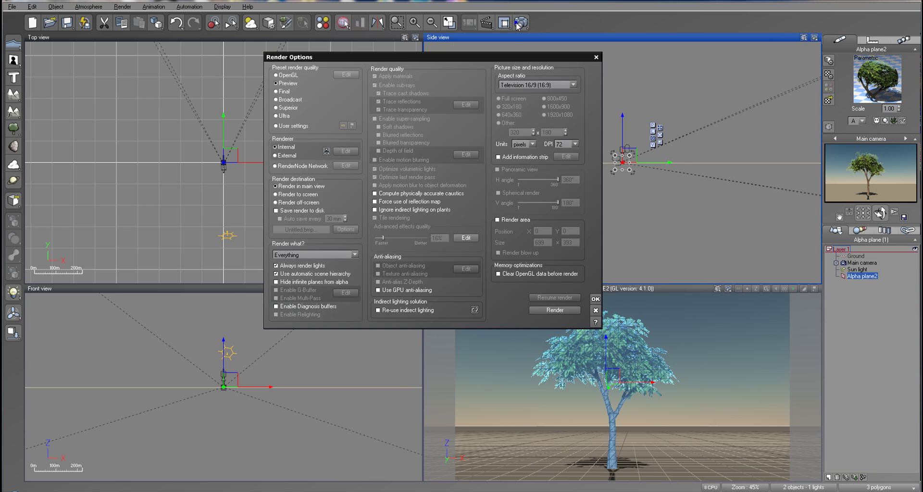
pyautogui.click(293, 195)
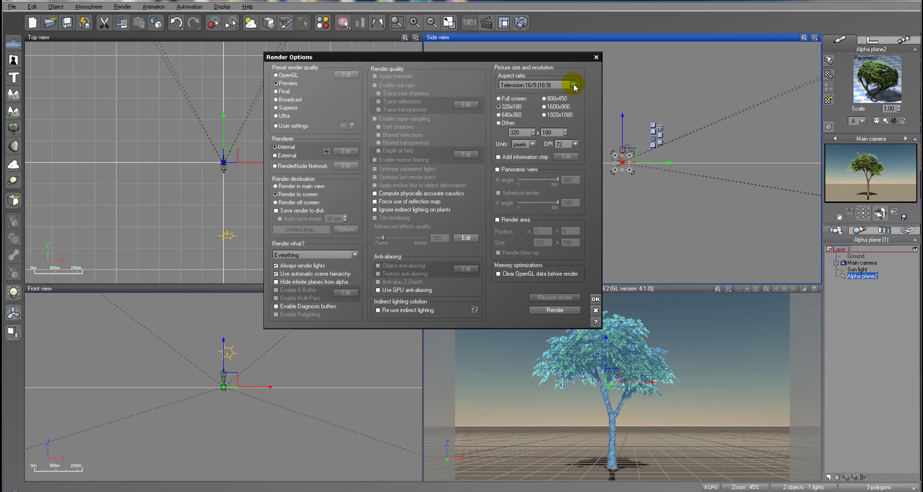
pyautogui.click(554, 310)
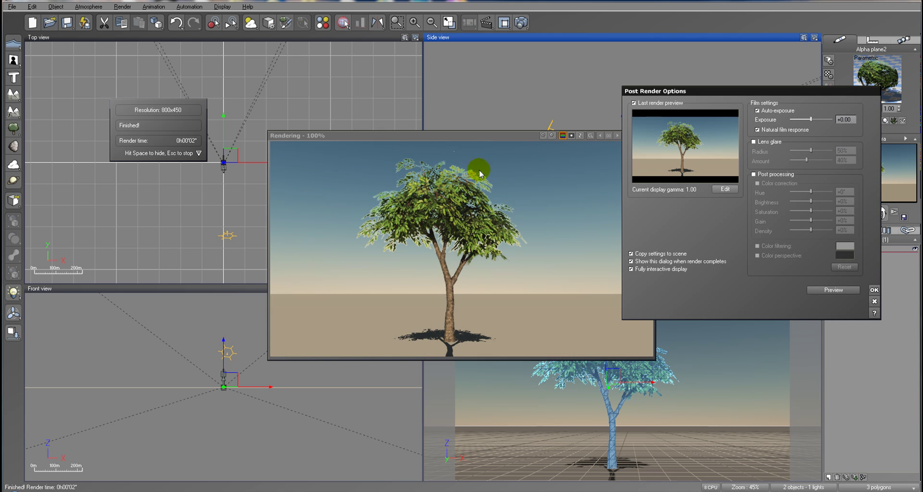
pyautogui.click(873, 290)
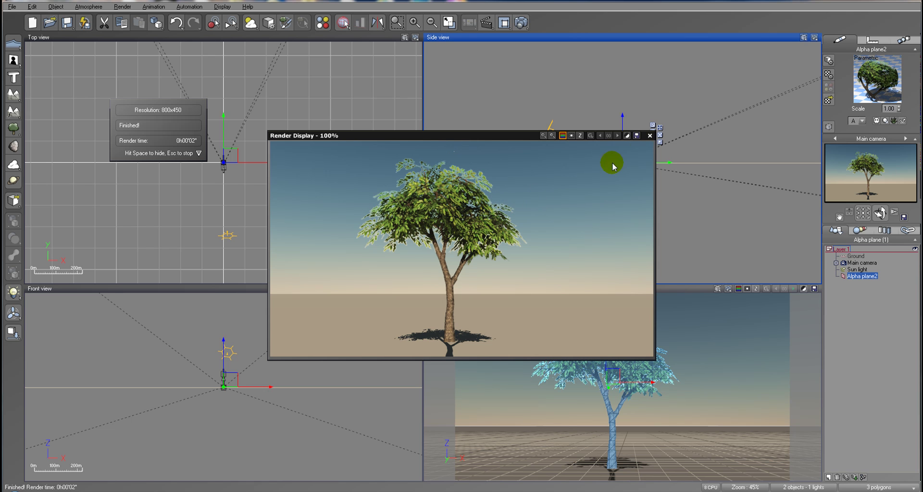
pyautogui.click(649, 138)
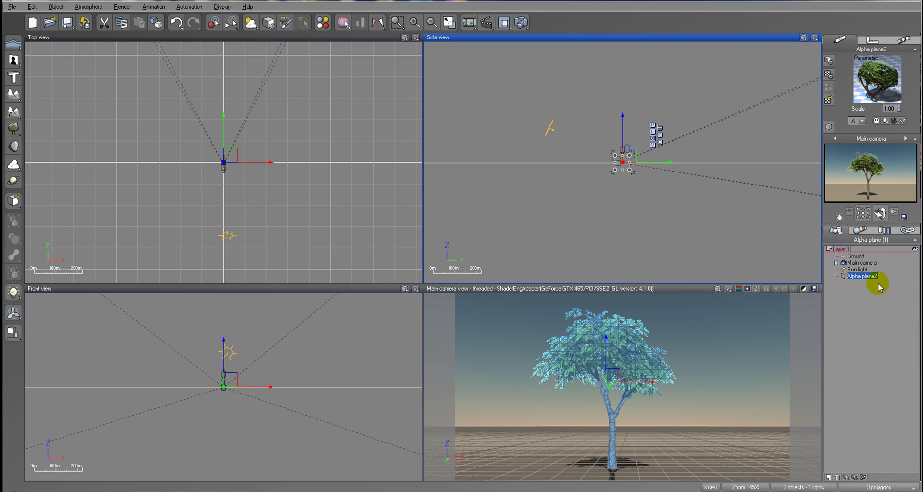
# Create a second alpha plane using tree2.png from the AlphaObjects folder as its color picture
pyautogui.click(14, 60)
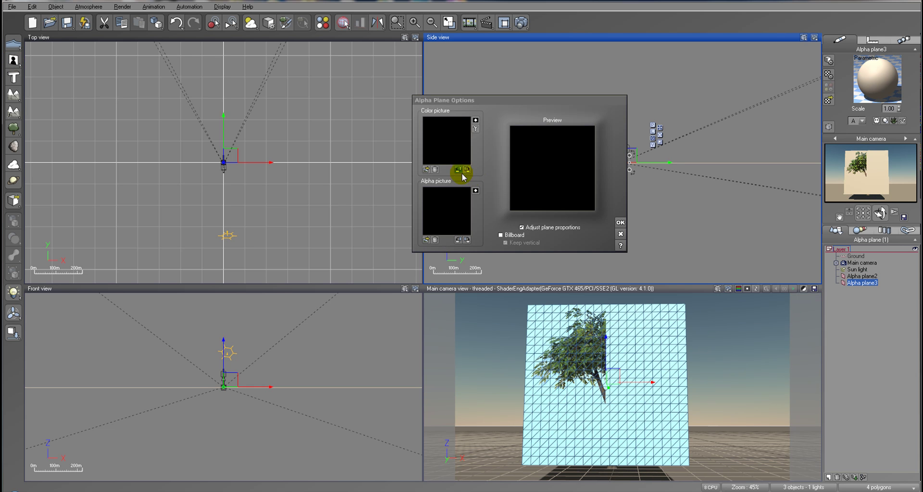
pyautogui.doubleClick(430, 206)
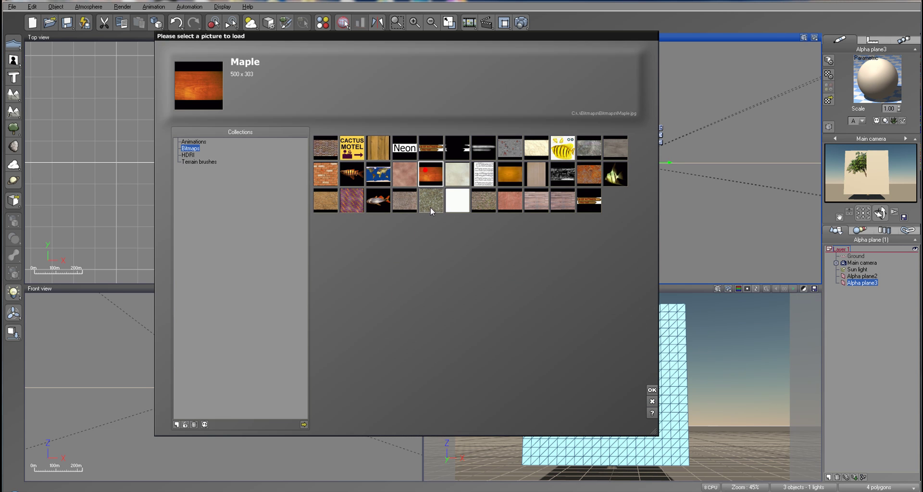
pyautogui.click(303, 425)
pyautogui.click(226, 103)
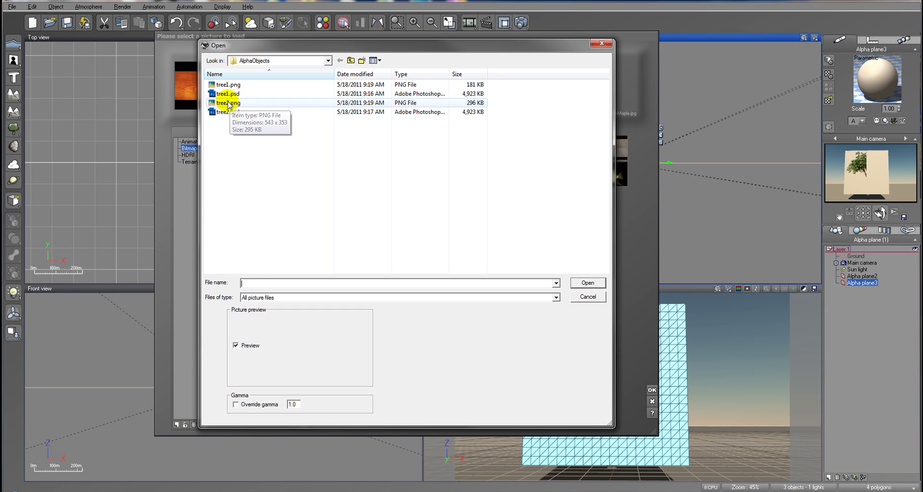
pyautogui.click(587, 283)
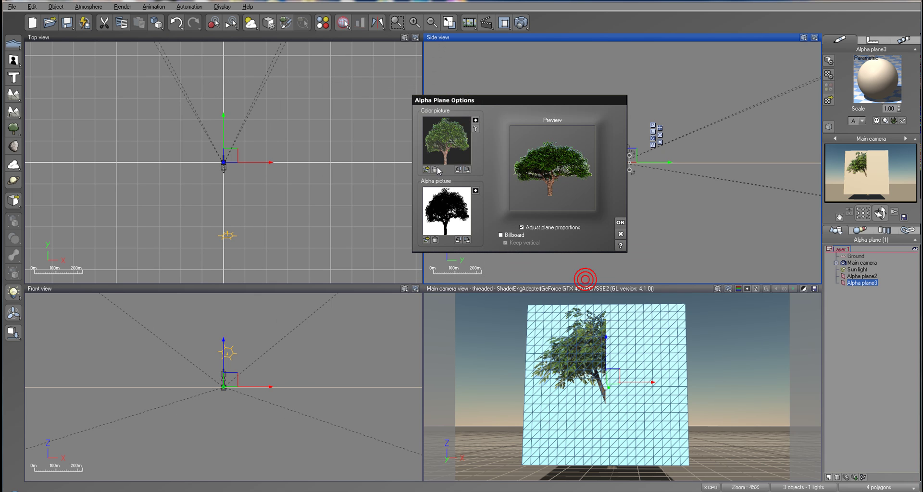
# Turn on Billboard for the tree2 alpha plane, keep Adjust plane proportions enabled and accept the options
pyautogui.click(515, 235)
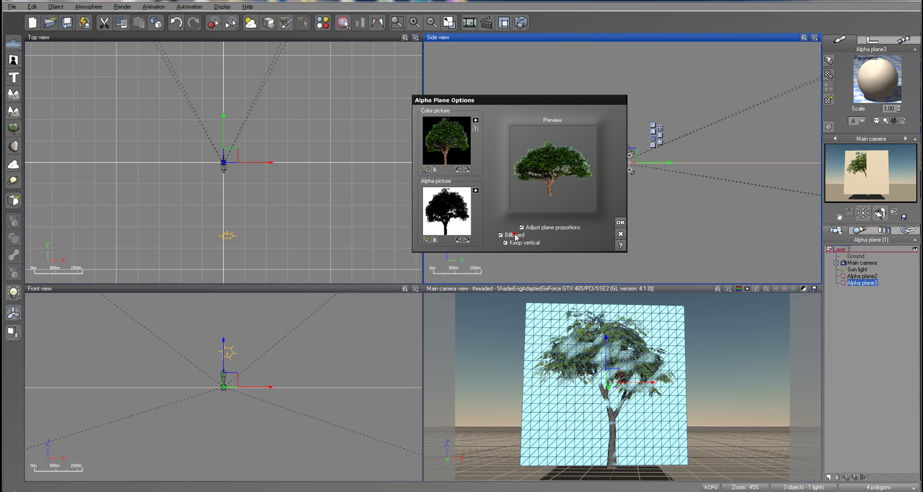
pyautogui.click(523, 228)
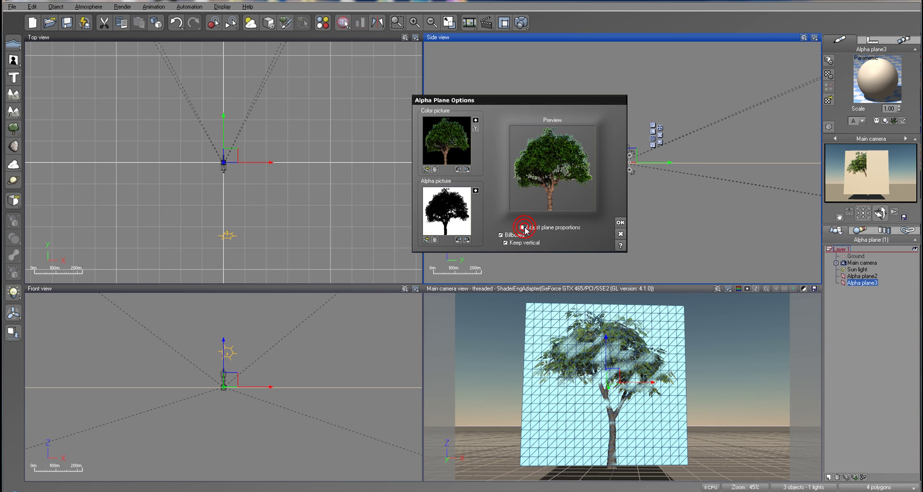
pyautogui.click(522, 227)
pyautogui.click(527, 228)
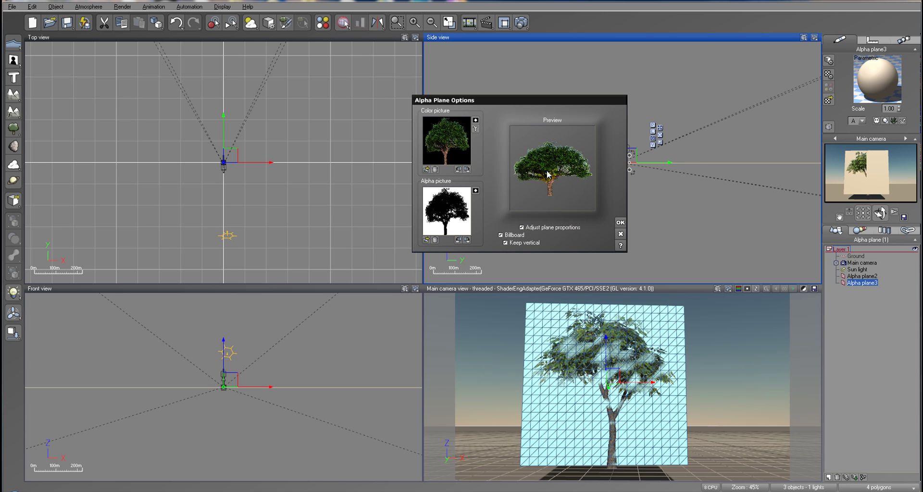
pyautogui.click(621, 224)
# Enlarge the tree2 alpha plane well beyond the first tree's size and raise it above the ground
pyautogui.scroll(4, 627, 141)
pyautogui.scroll(2, 629, 142)
pyautogui.moveTo(633, 247); pyautogui.dragTo(651, 72, button='right')
pyautogui.moveTo(636, 265)
pyautogui.mouseDown(button='right')
pyautogui.moveTo(659, 95)
pyautogui.moveTo(641, 104)
pyautogui.mouseUp(button='right')
pyautogui.scroll(1, 621, 198)
pyautogui.moveTo(622, 237); pyautogui.dragTo(627, 111, button='right')
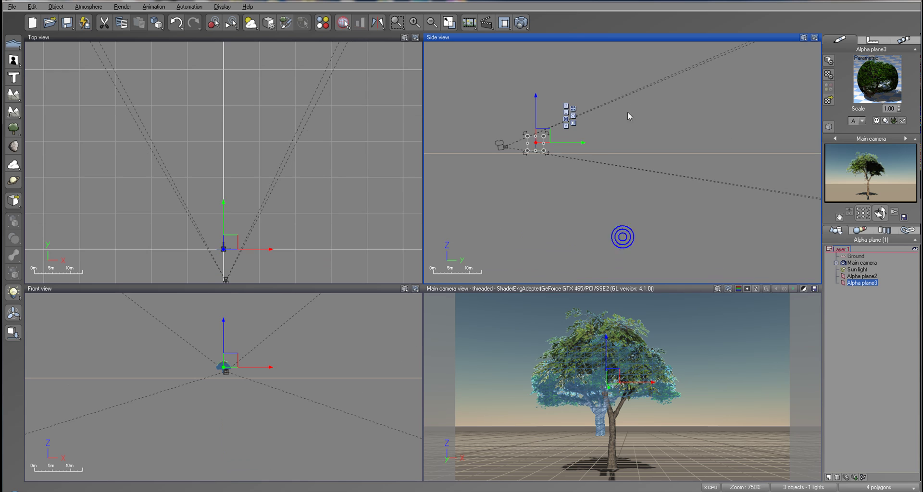
pyautogui.scroll(2, 558, 153)
pyautogui.moveTo(496, 135); pyautogui.dragTo(514, 120)
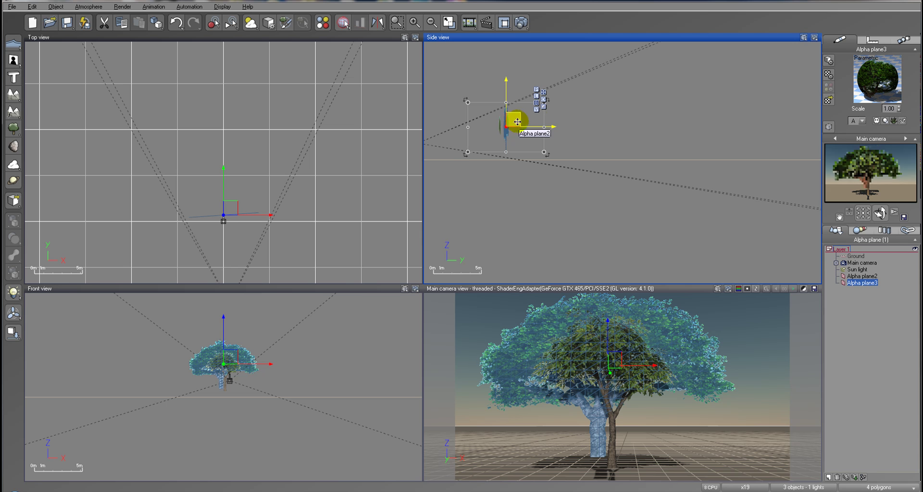
# Shrink the tree2 alpha plane slightly and save it as the Vue object tree2 in the AlphaObjects folder, accepting the object preview
pyautogui.moveTo(467, 102); pyautogui.dragTo(517, 120)
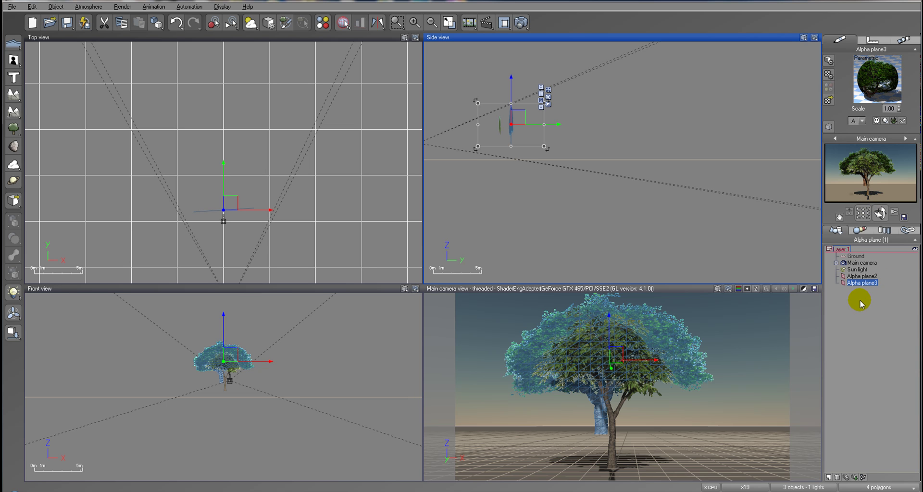
pyautogui.rightClick(862, 284)
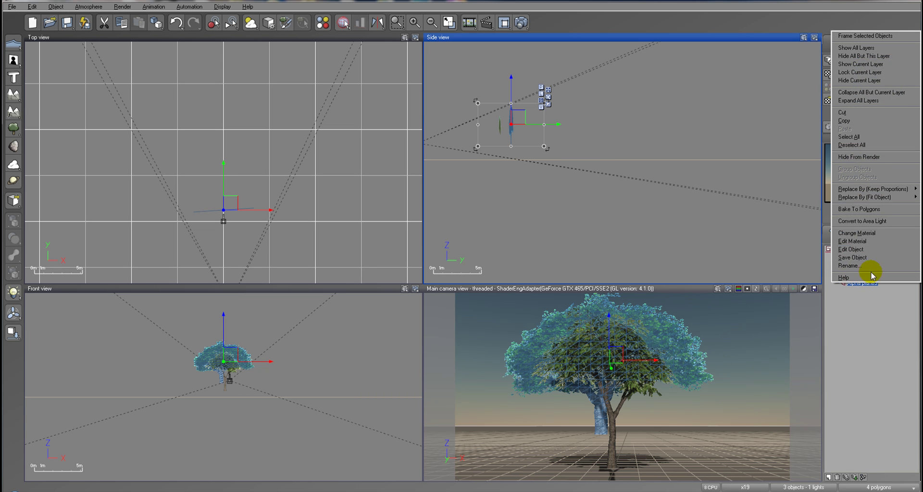
pyautogui.click(872, 257)
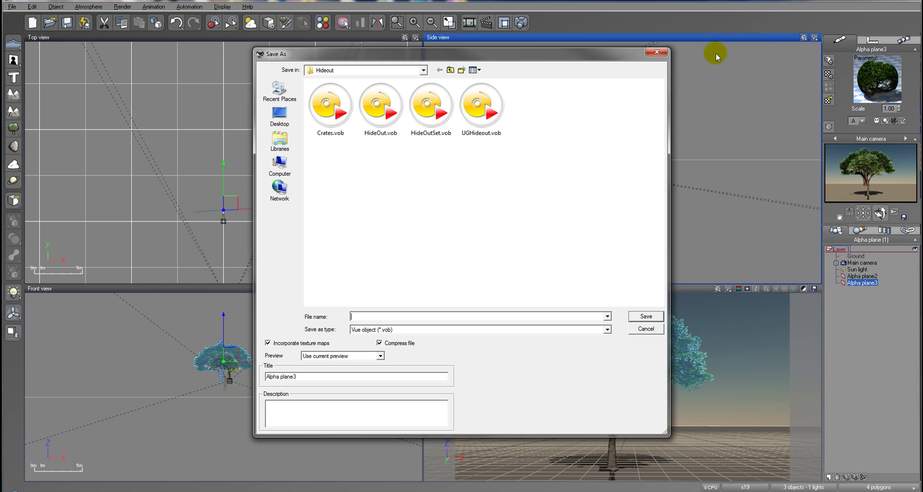
pyautogui.click(389, 318)
pyautogui.write('tree2')
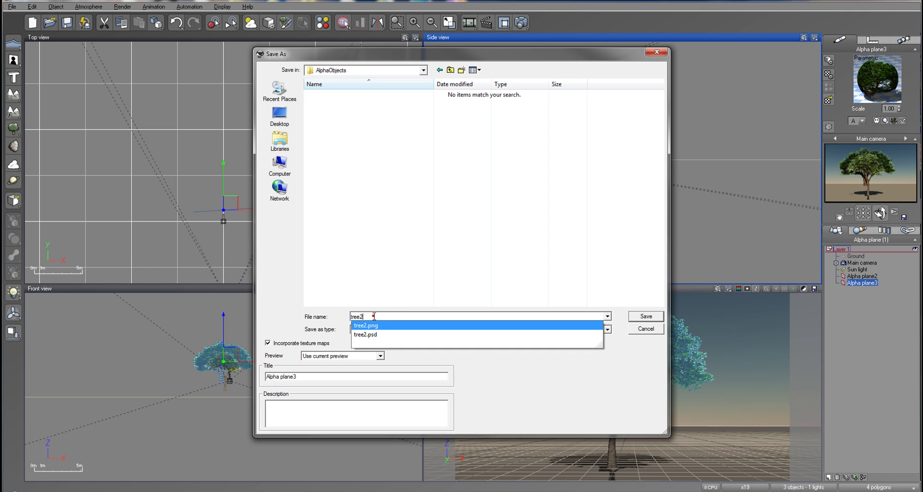
pyautogui.click(299, 375)
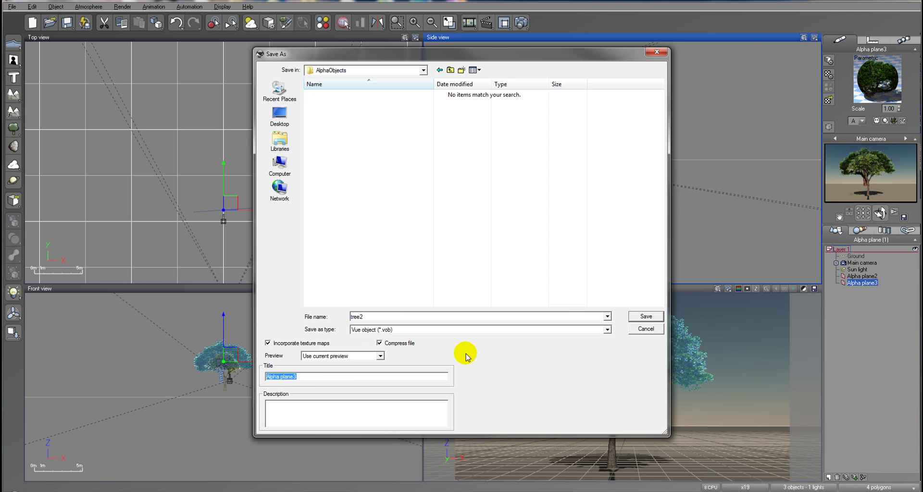
pyautogui.click(645, 316)
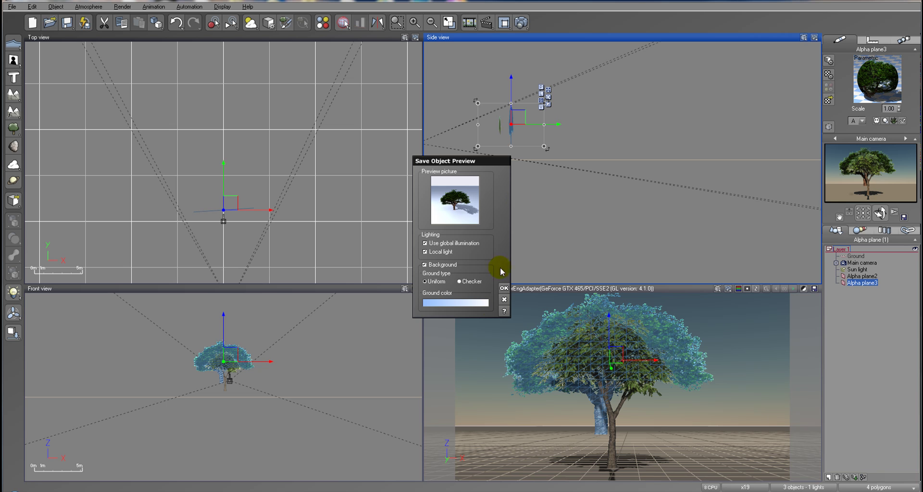
pyautogui.click(503, 290)
# Save the first tree's alpha plane as Vue object tree1 in the AlphaObjects folder and delete both tree planes from the scene
pyautogui.click(864, 277)
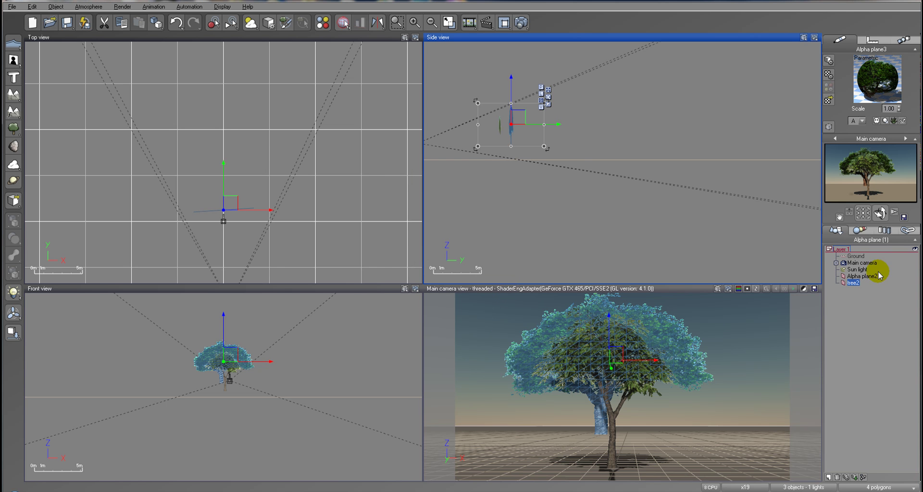
pyautogui.rightClick(864, 280)
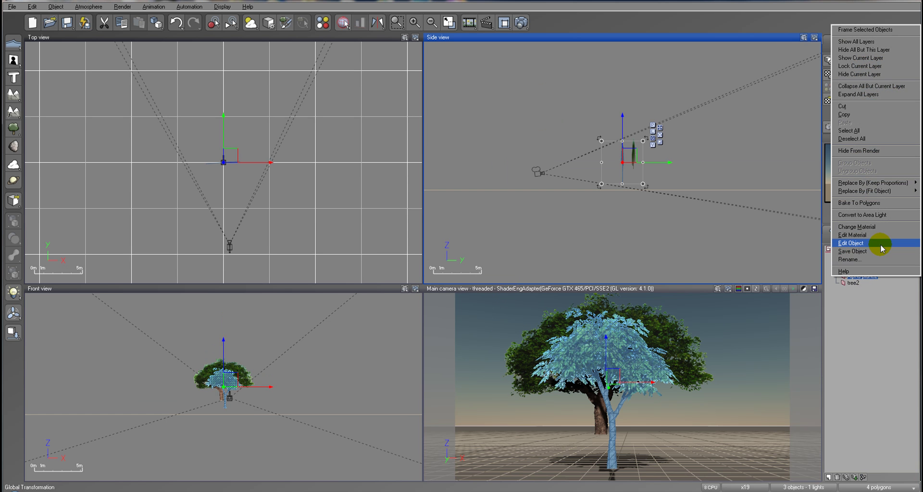
pyautogui.click(878, 243)
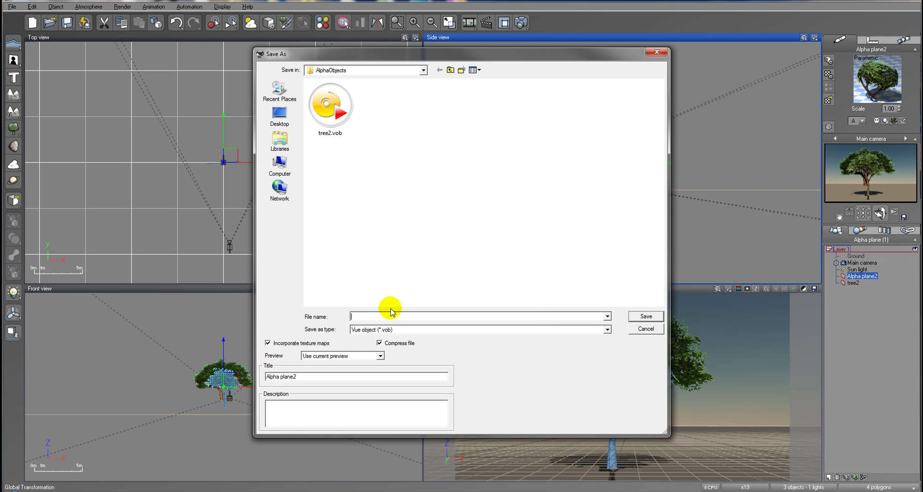
pyautogui.write('tree1')
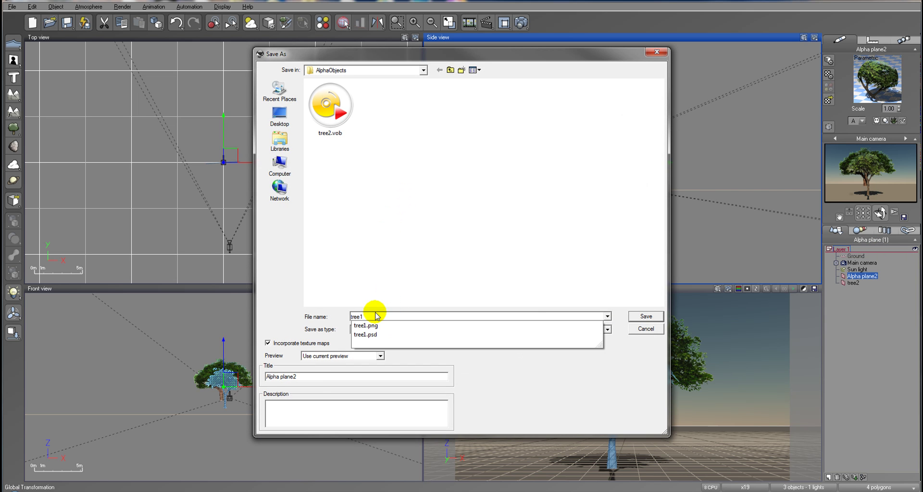
pyautogui.click(325, 376)
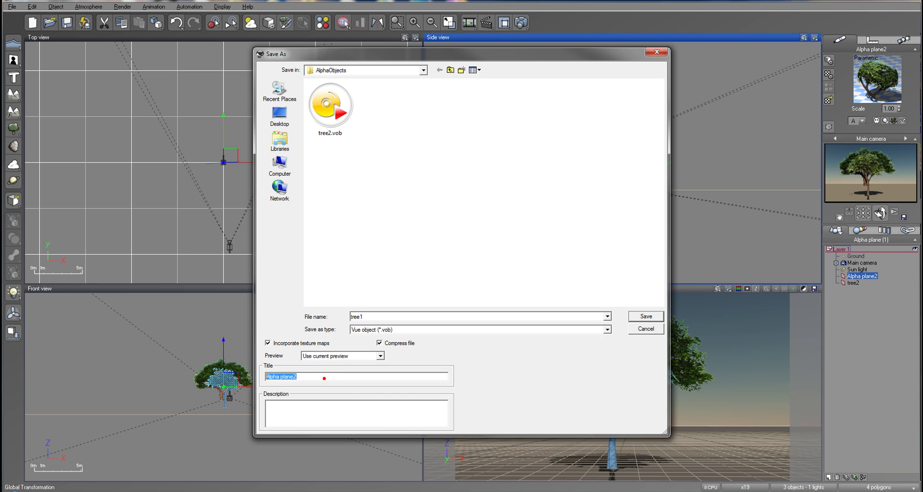
pyautogui.click(646, 317)
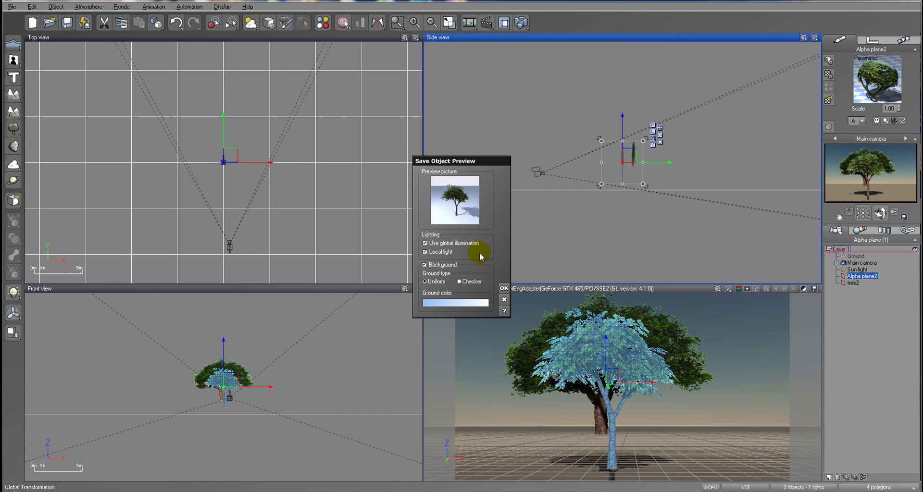
pyautogui.click(503, 289)
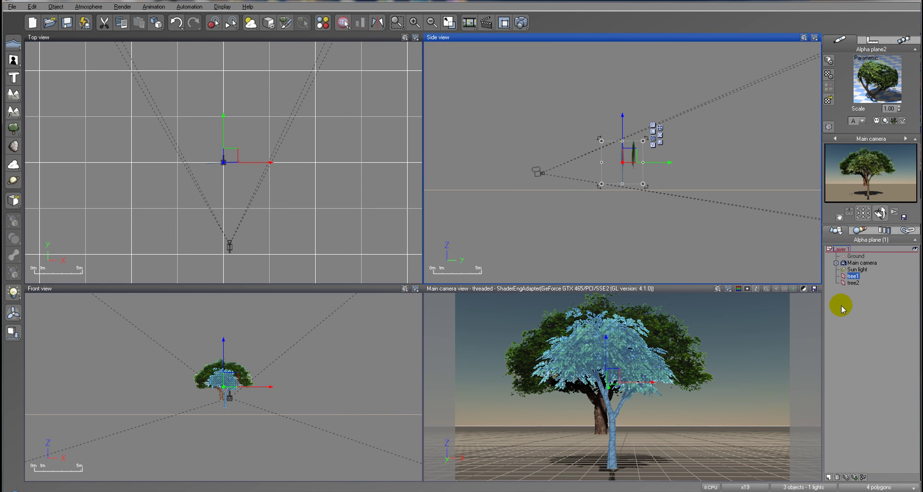
pyautogui.keyDown('ctrl'); pyautogui.click(855, 283); pyautogui.keyUp('ctrl')
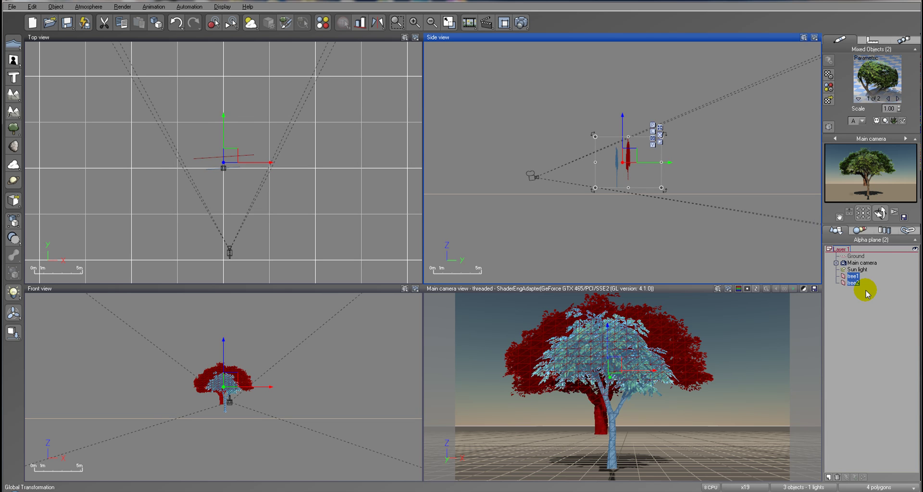
pyautogui.press('Delete')
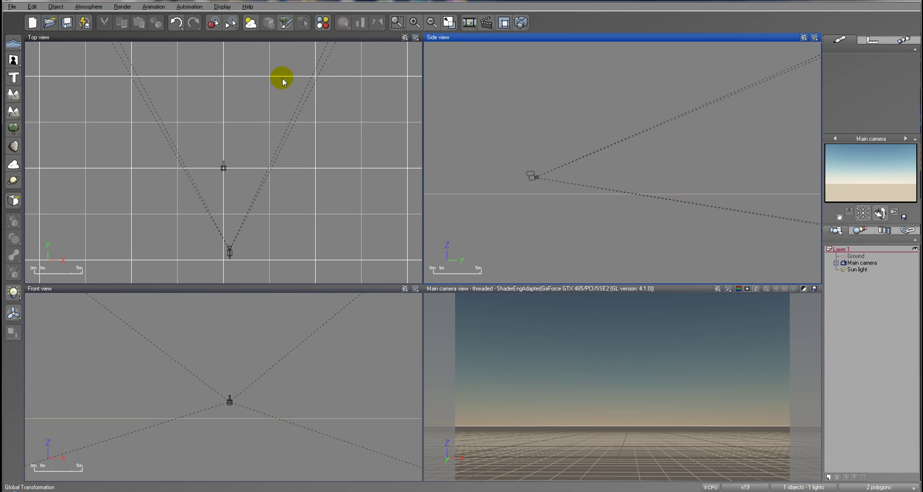
# Add a standard heightfield terrain to the scene and enlarge it
pyautogui.moveTo(14, 93)
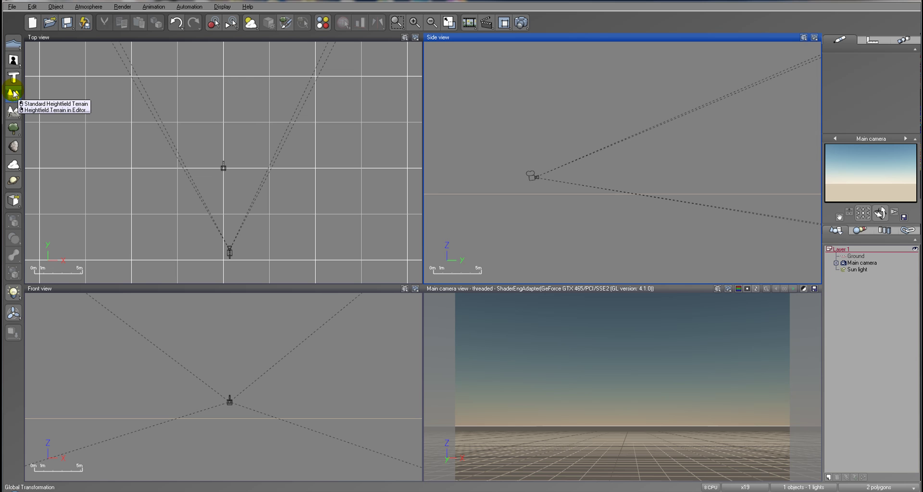
pyautogui.click(54, 104)
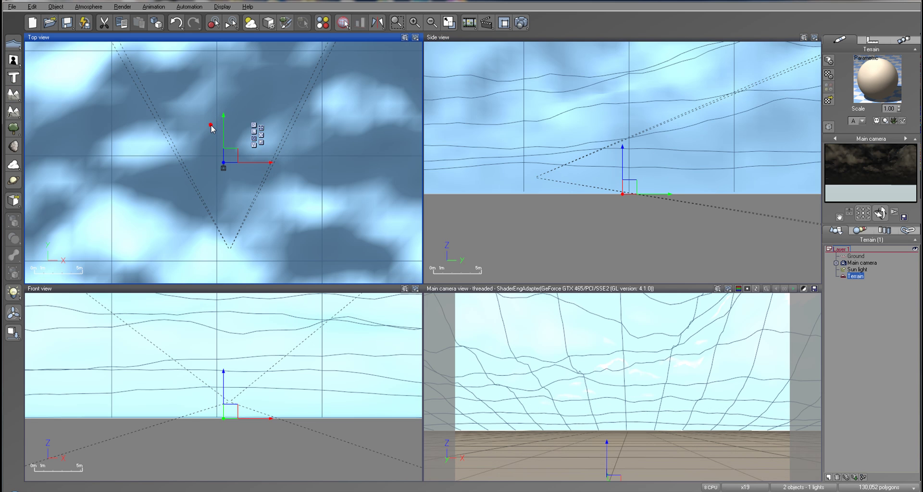
pyautogui.click(211, 125)
pyautogui.scroll(-4, 212, 126)
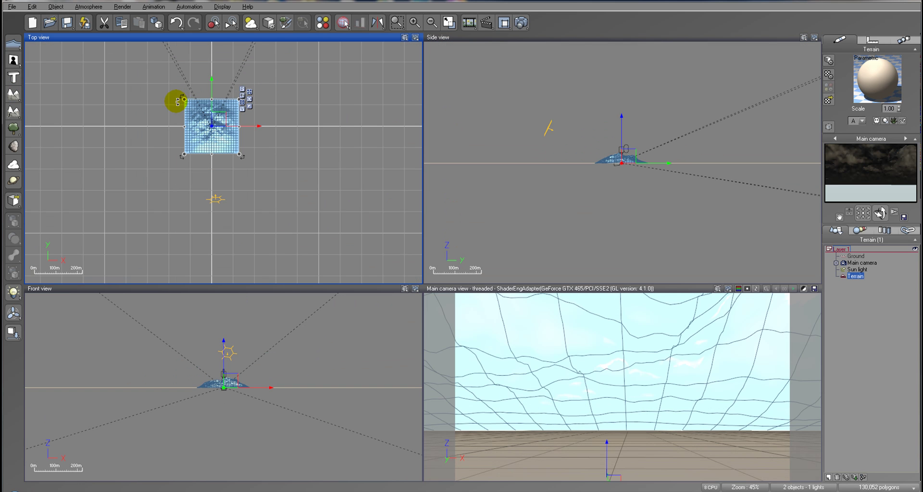
pyautogui.moveTo(184, 100); pyautogui.dragTo(220, 65)
# Reshape the terrain in the Terrain Editor with a preset landform of smoother slopes and sharp ridges
pyautogui.rightClick(208, 76)
pyautogui.click(247, 250)
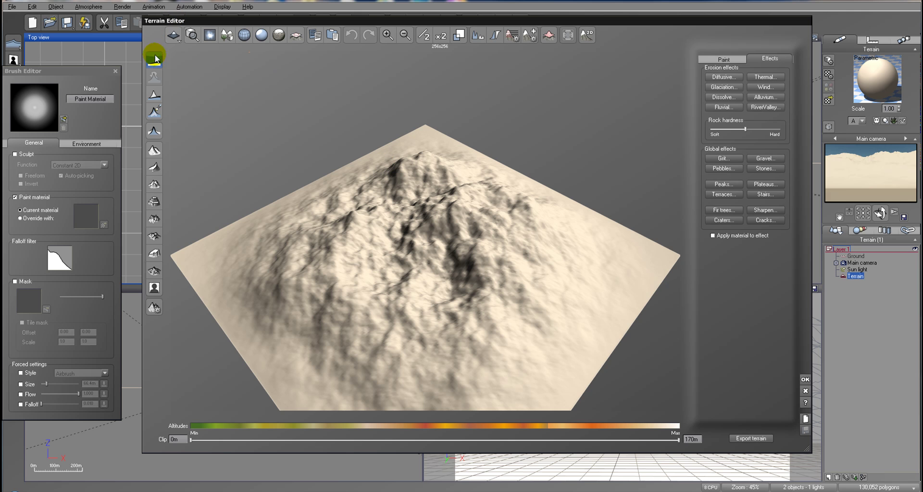
pyautogui.click(153, 151)
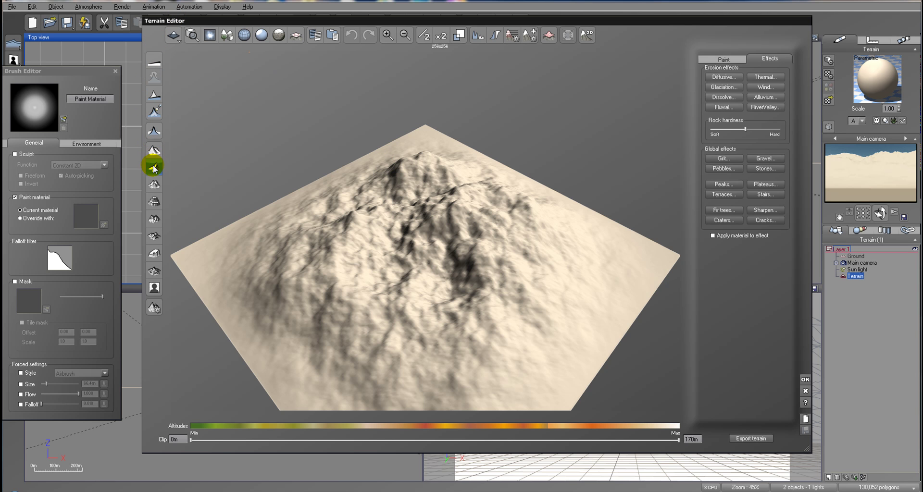
pyautogui.click(154, 167)
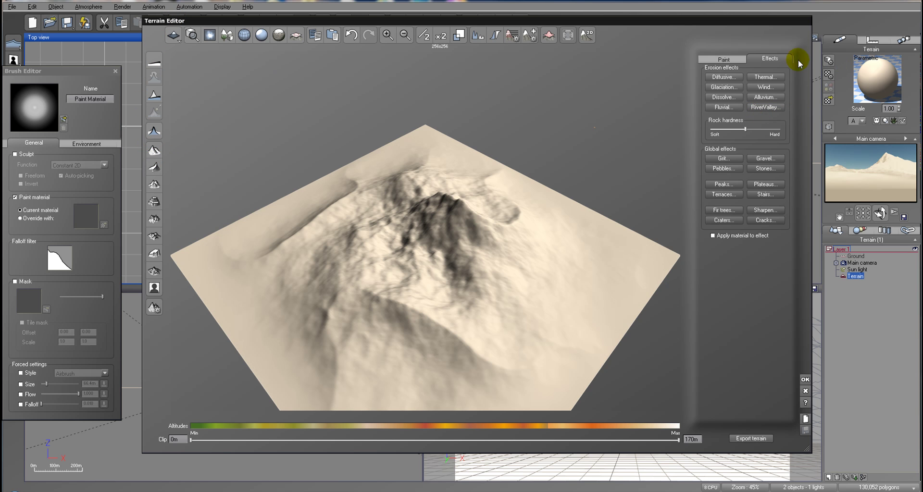
# Apply Diffusive erosion to the terrain three times to soften its relief and accept the edited terrain
pyautogui.click(720, 76)
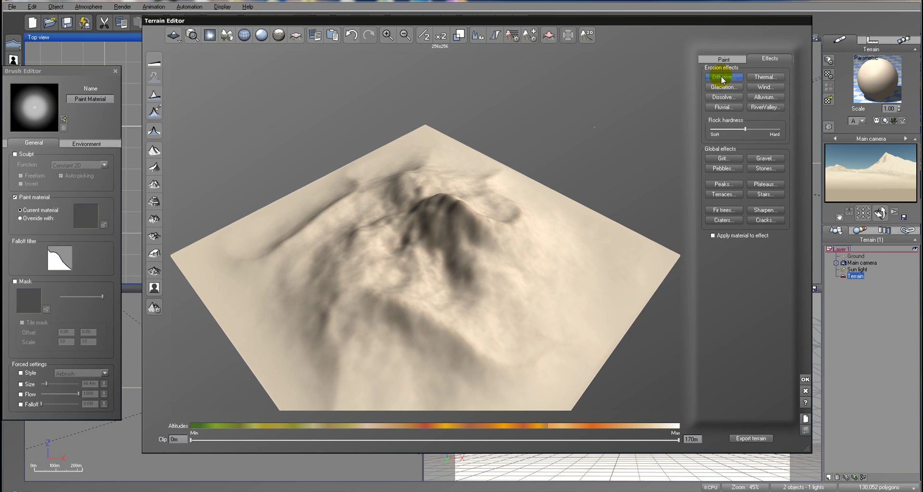
pyautogui.click(720, 78)
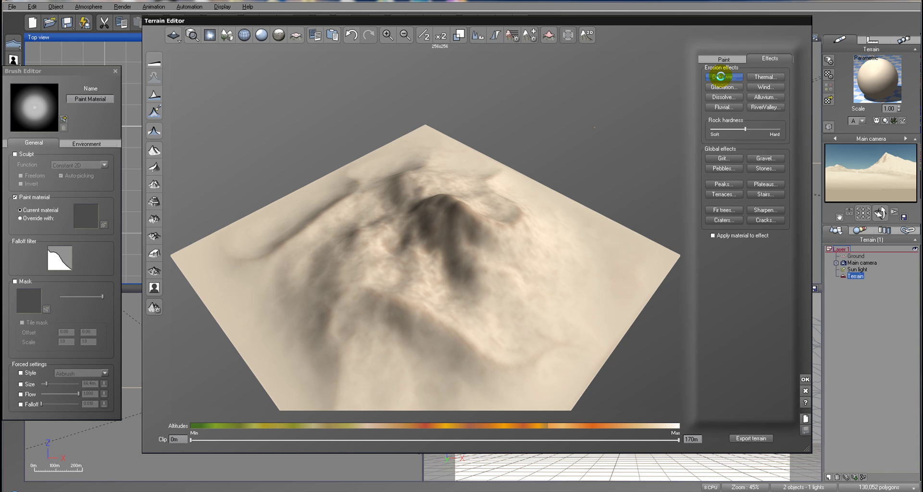
pyautogui.click(721, 78)
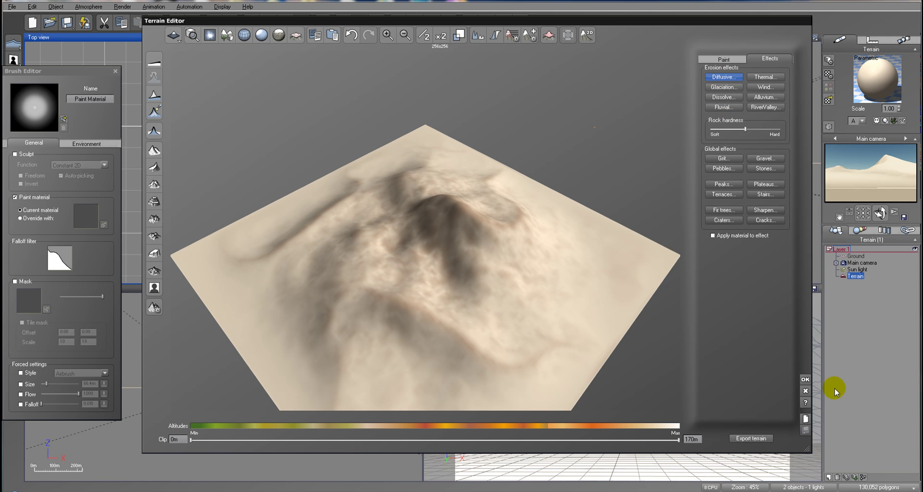
pyautogui.click(802, 380)
# Replace the Default layer of the terrain's material with Grass from the Landscapes collection and accept the material
pyautogui.doubleClick(878, 90)
pyautogui.click(495, 154)
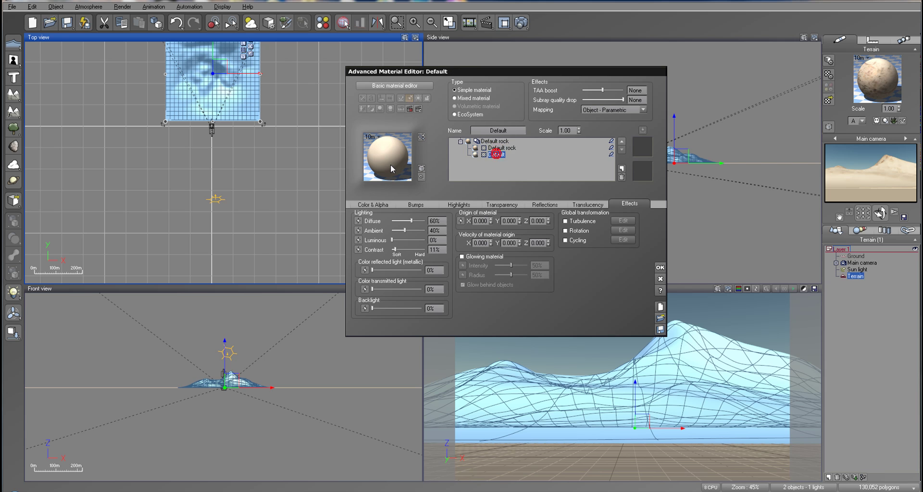
pyautogui.doubleClick(406, 144)
pyautogui.click(326, 155)
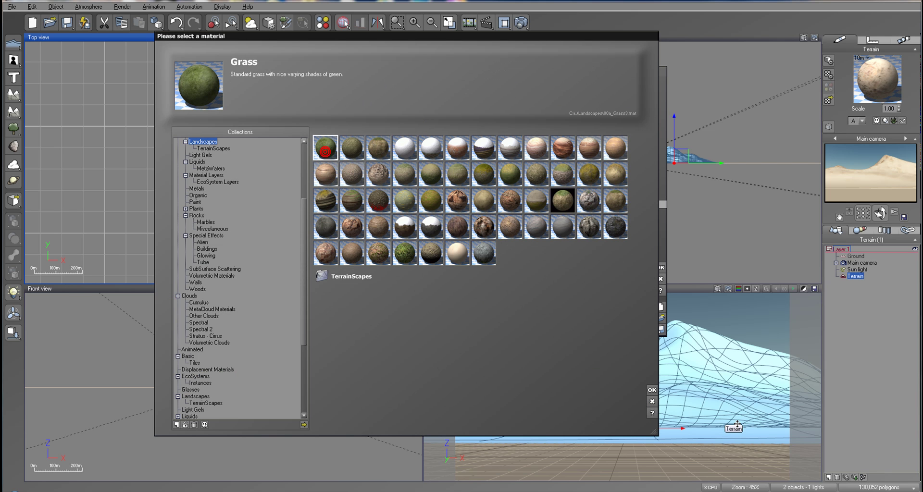
pyautogui.click(651, 389)
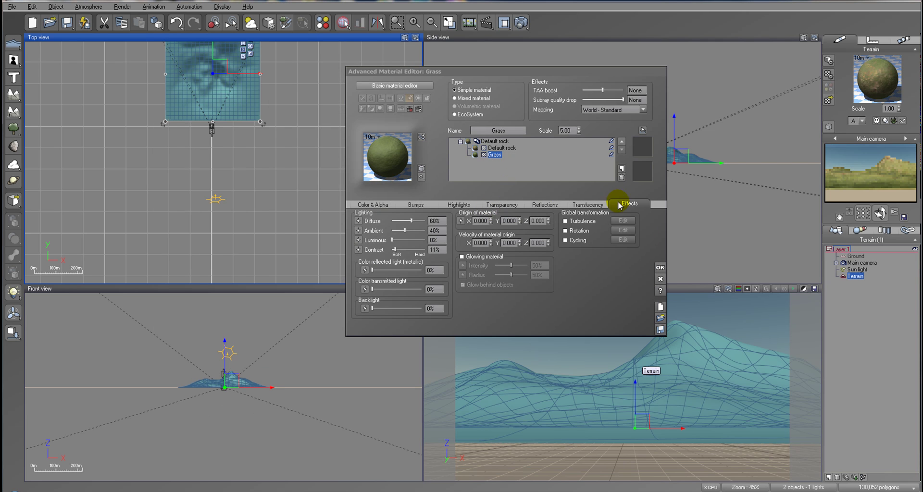
pyautogui.click(660, 267)
# Move the main camera back from the terrain, raise it to about 26.9 m and adjust its view direction slightly
pyautogui.click(863, 263)
pyautogui.scroll(5, 665, 165)
pyautogui.moveTo(624, 155); pyautogui.dragTo(528, 140)
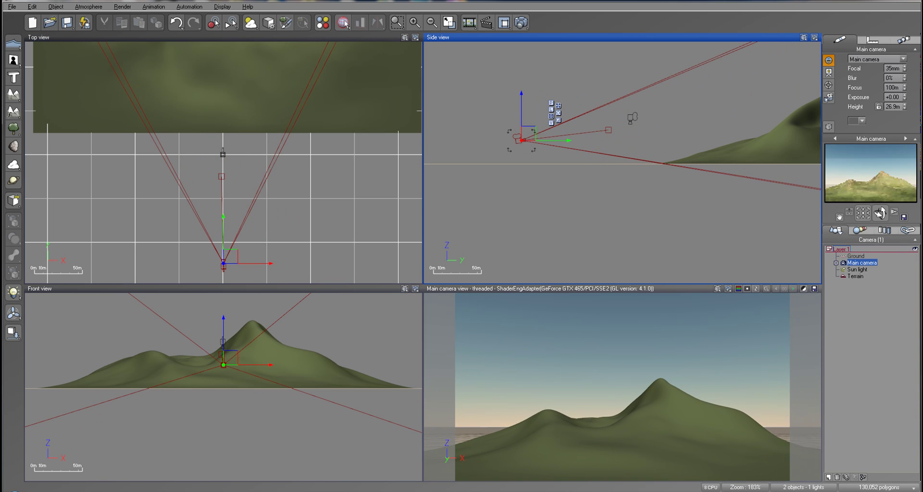
pyautogui.moveTo(880, 213); pyautogui.dragTo(441, 348)
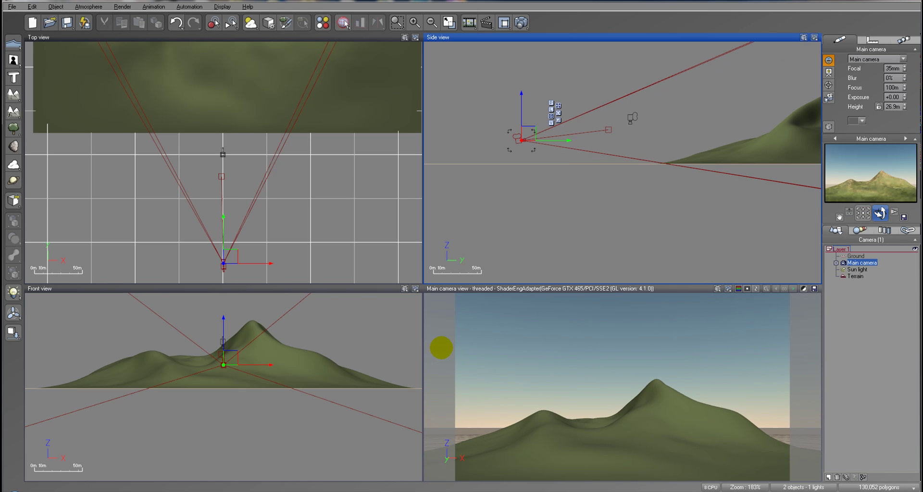
# Change the terrain's Default rock layer to an EcoSystem material and add tree1.vob from the AlphaObjects folder to its population
pyautogui.click(855, 276)
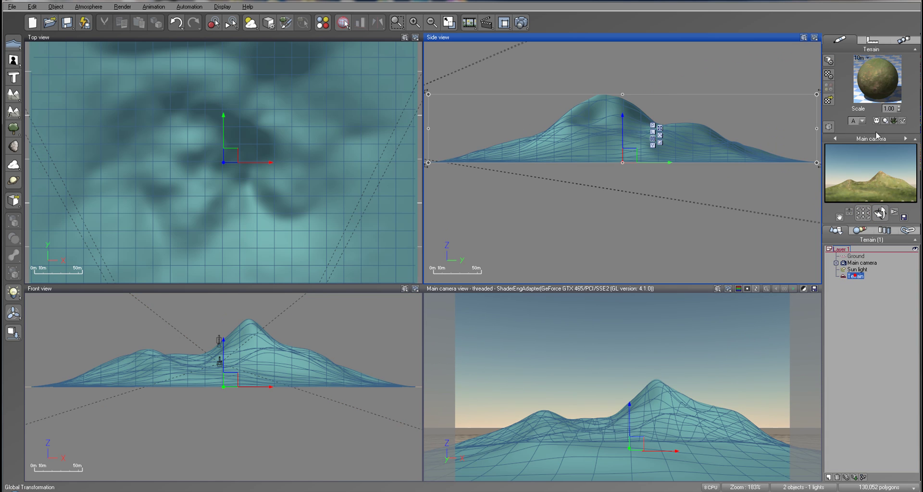
pyautogui.doubleClick(868, 73)
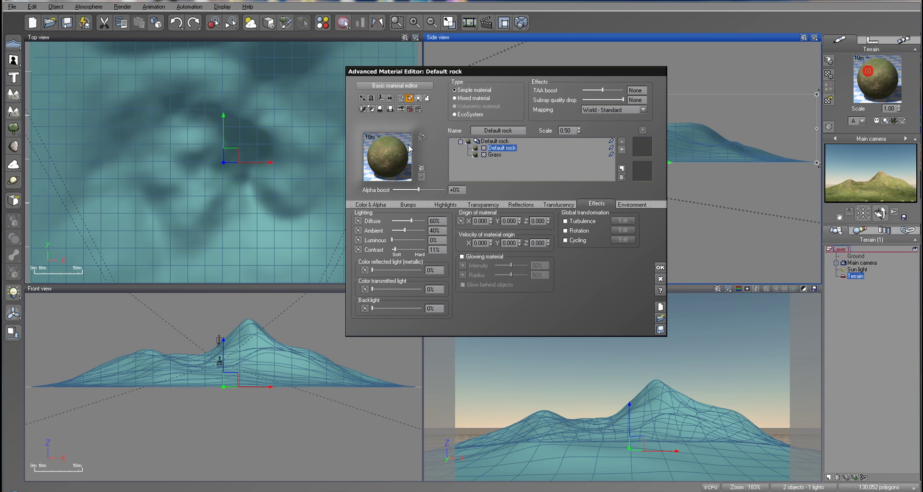
pyautogui.click(473, 112)
pyautogui.click(463, 329)
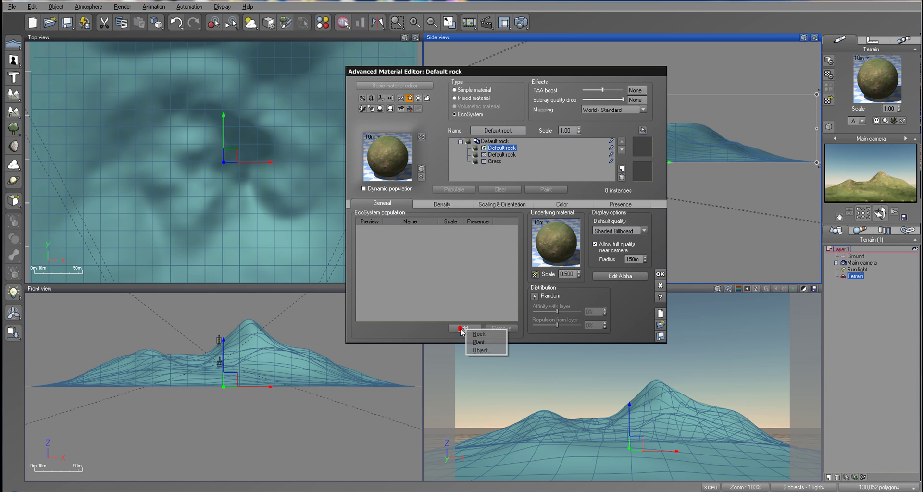
pyautogui.click(491, 353)
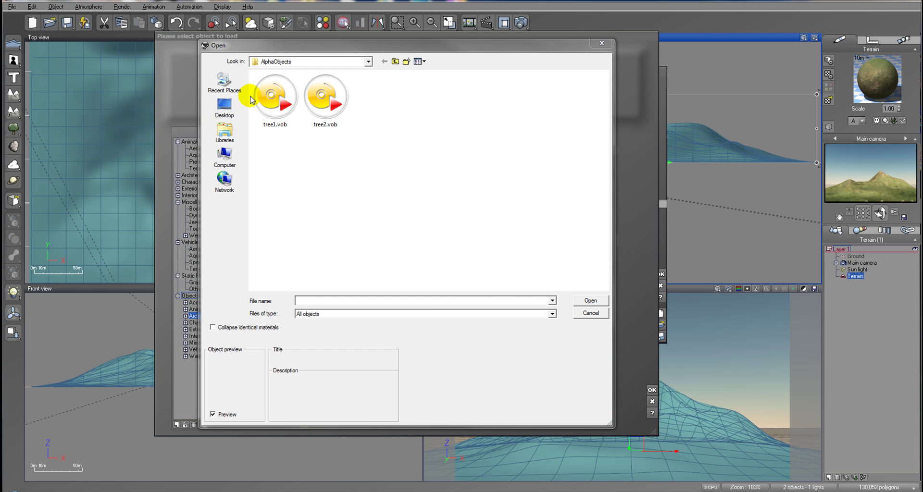
pyautogui.click(275, 108)
pyautogui.click(589, 300)
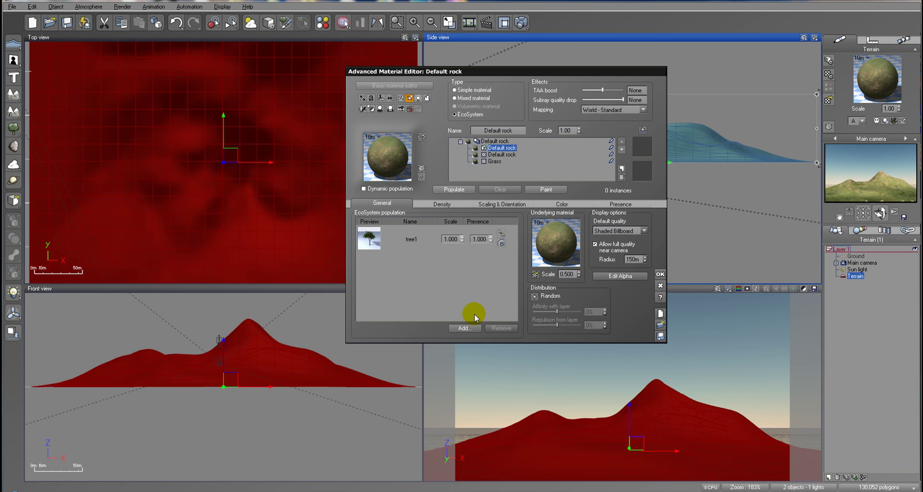
# Add the tree2 object to the EcoSystem population alongside tree1 and populate the terrain
pyautogui.click(465, 328)
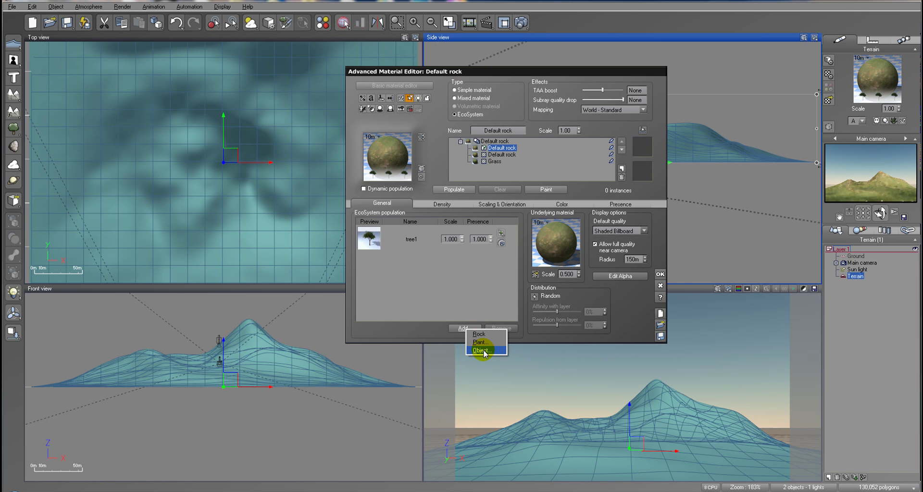
pyautogui.click(480, 350)
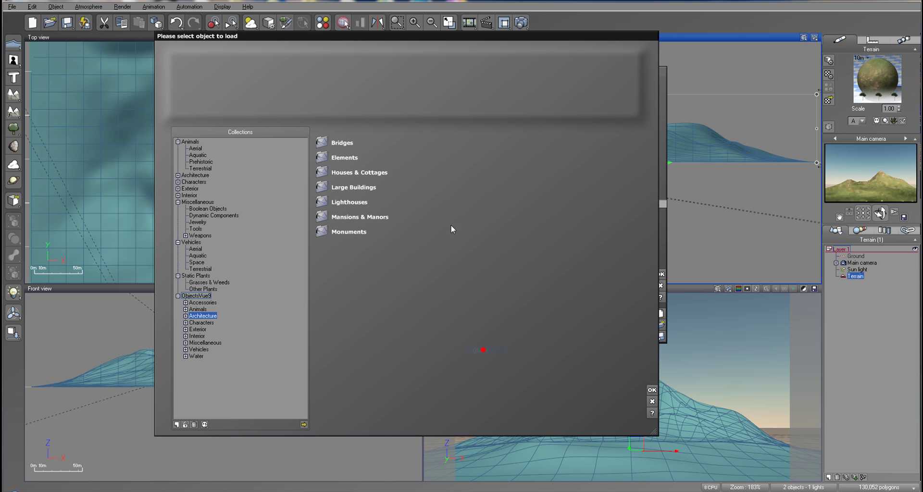
pyautogui.click(303, 425)
pyautogui.click(321, 101)
pyautogui.click(588, 299)
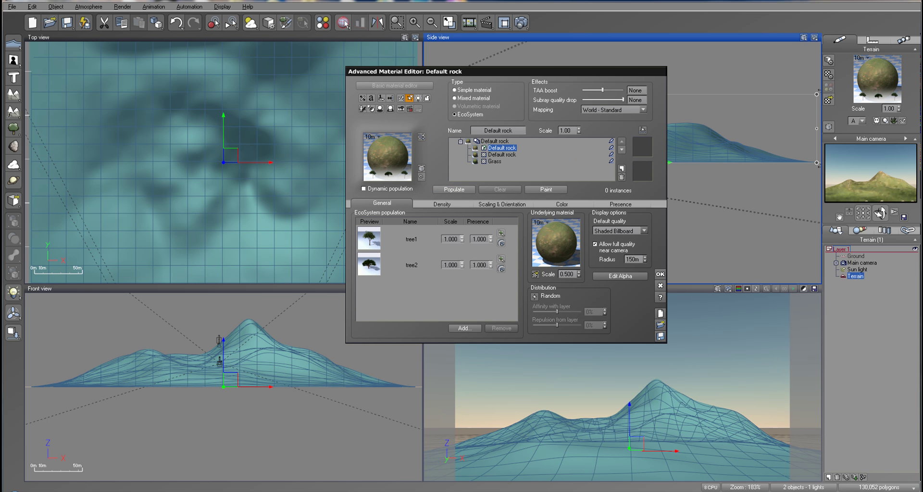
pyautogui.click(464, 191)
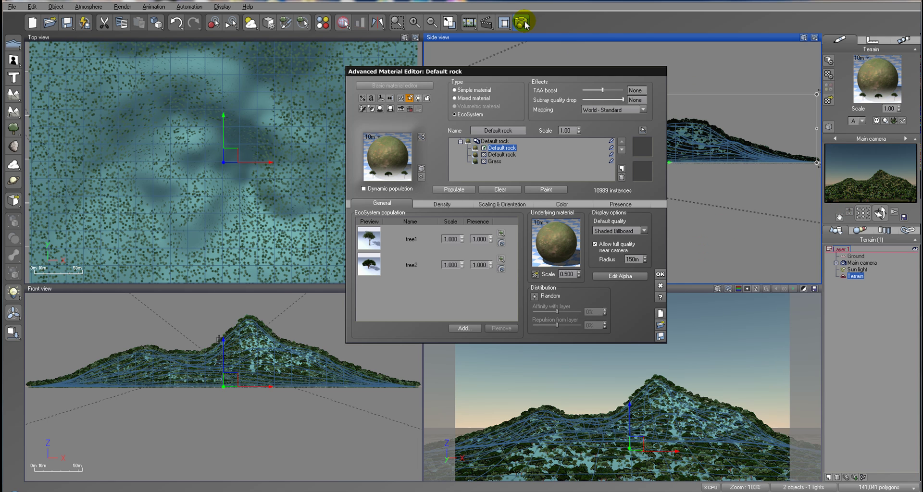
# Open the atmosphere settings and set sky decay amount to 47%, aerial perspective to 3.26 and glow intensity to 15%
pyautogui.click(91, 6)
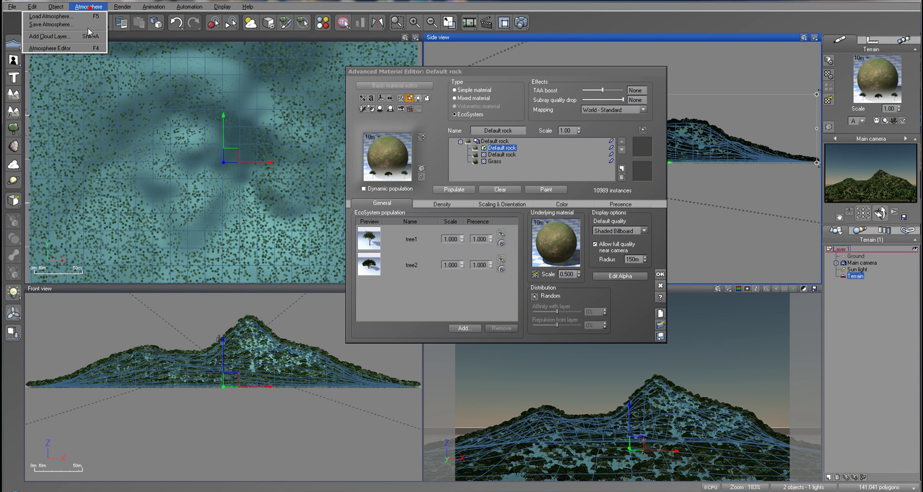
pyautogui.click(87, 47)
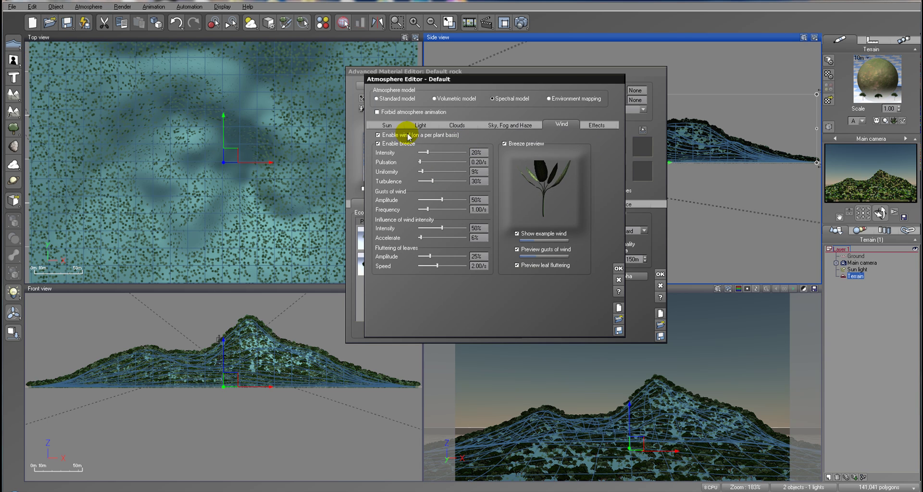
pyautogui.click(451, 124)
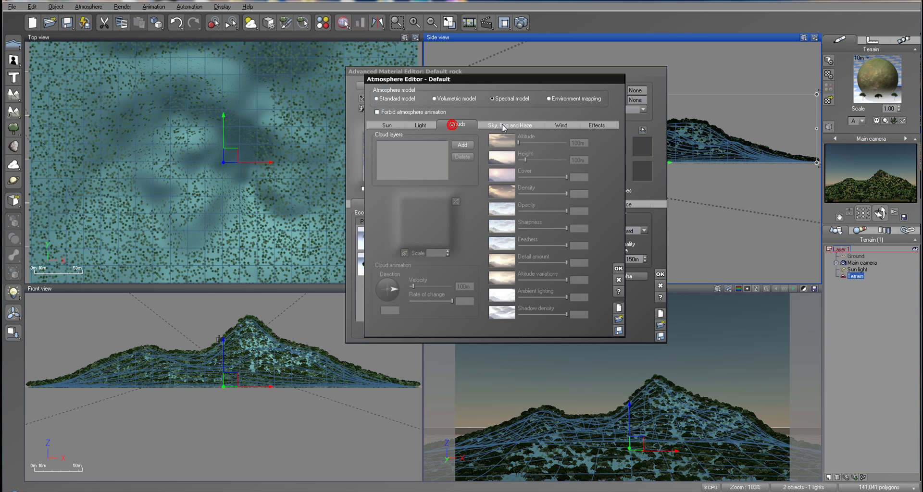
pyautogui.click(502, 124)
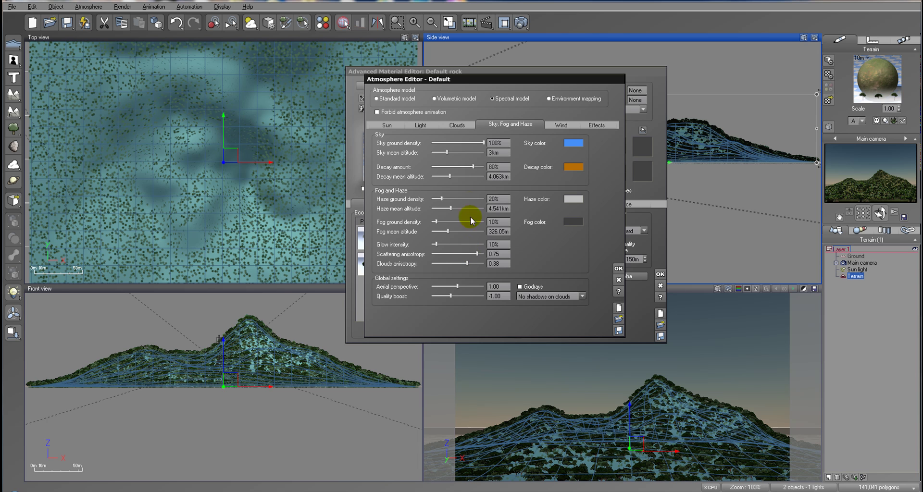
pyautogui.moveTo(462, 165); pyautogui.dragTo(459, 165)
pyautogui.moveTo(462, 288); pyautogui.dragTo(465, 288)
pyautogui.moveTo(435, 244); pyautogui.dragTo(479, 254)
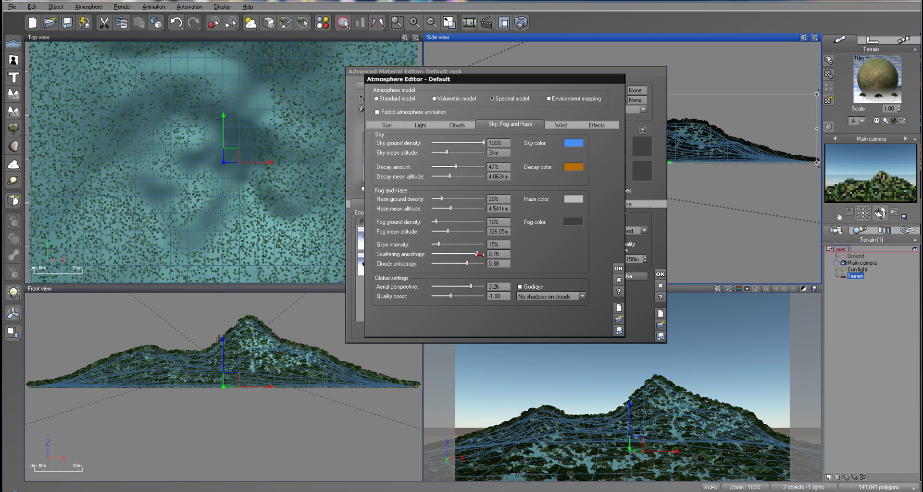
# Set scattering anisotropy to 0.69, fog ground density to 40% and haze ground density to 49%, and choose the Global radiosity lighting model
pyautogui.moveTo(444, 223); pyautogui.dragTo(452, 222)
pyautogui.moveTo(441, 199); pyautogui.dragTo(457, 198)
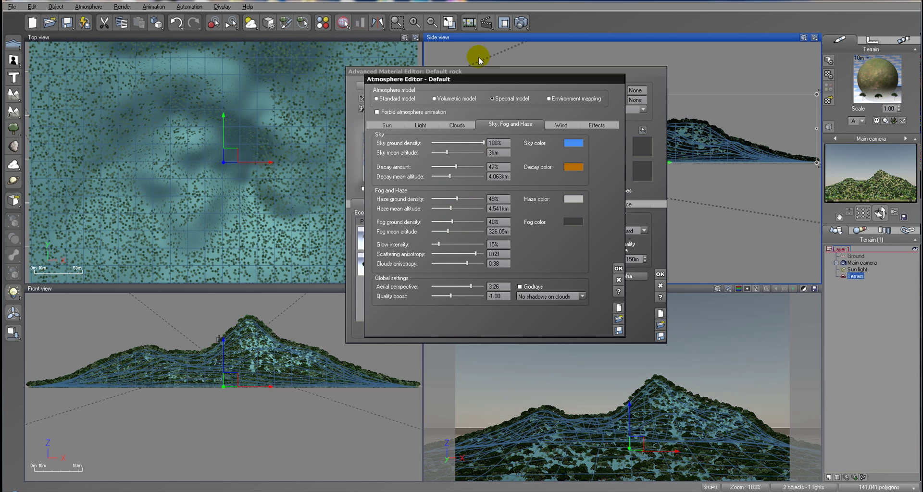
pyautogui.click(421, 126)
pyautogui.click(400, 176)
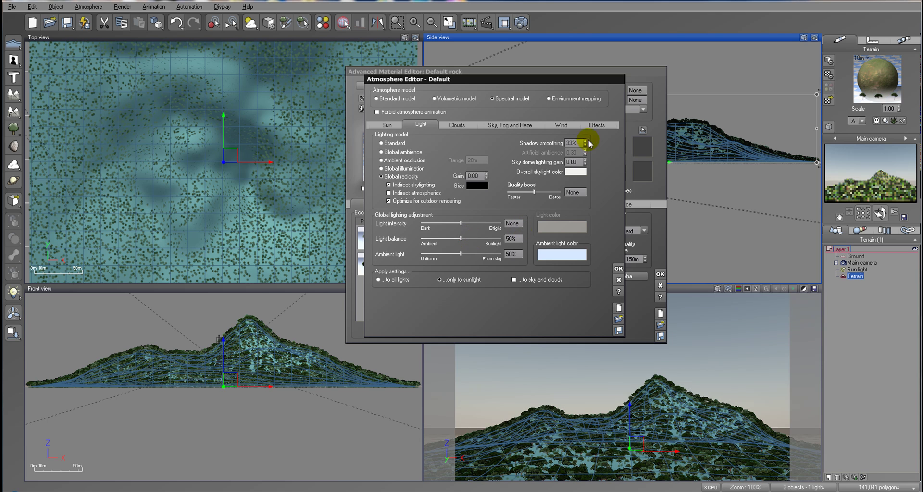
# Render the populated terrain from the main camera, accept the post render options and close the finished render
pyautogui.click(522, 23)
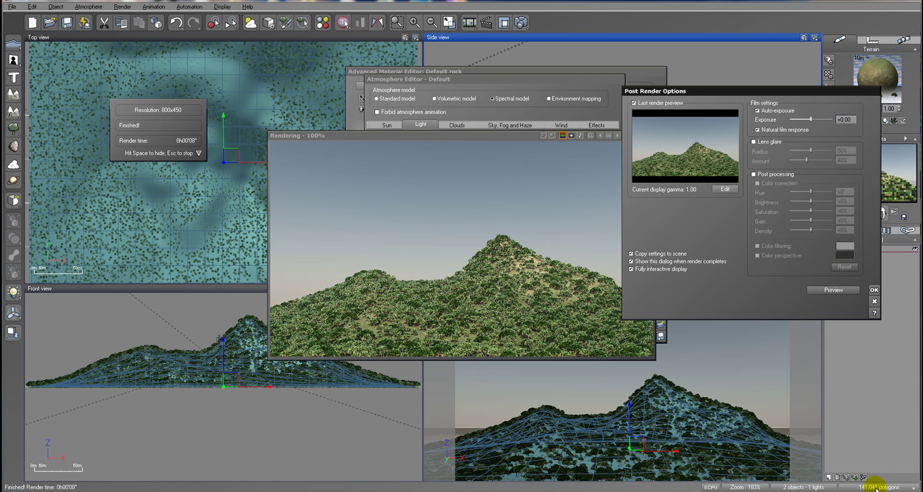
pyautogui.click(873, 290)
pyautogui.moveTo(444, 135); pyautogui.dragTo(447, 73)
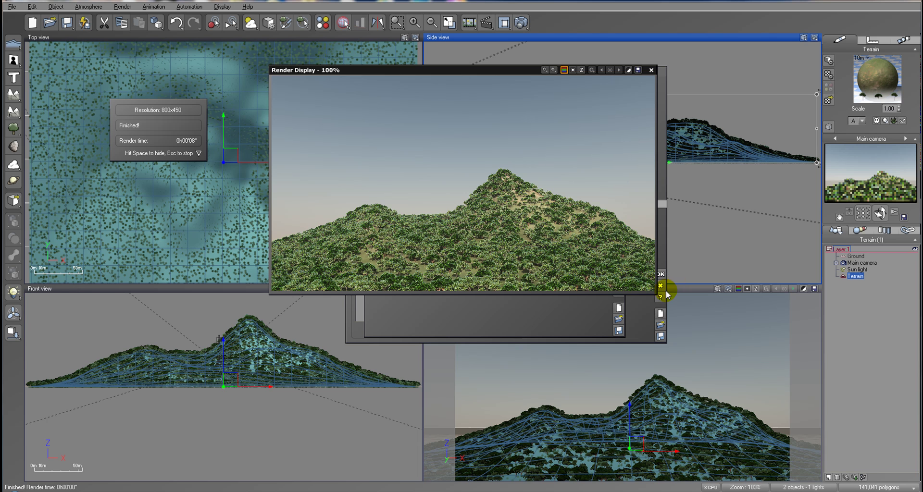
pyautogui.click(651, 71)
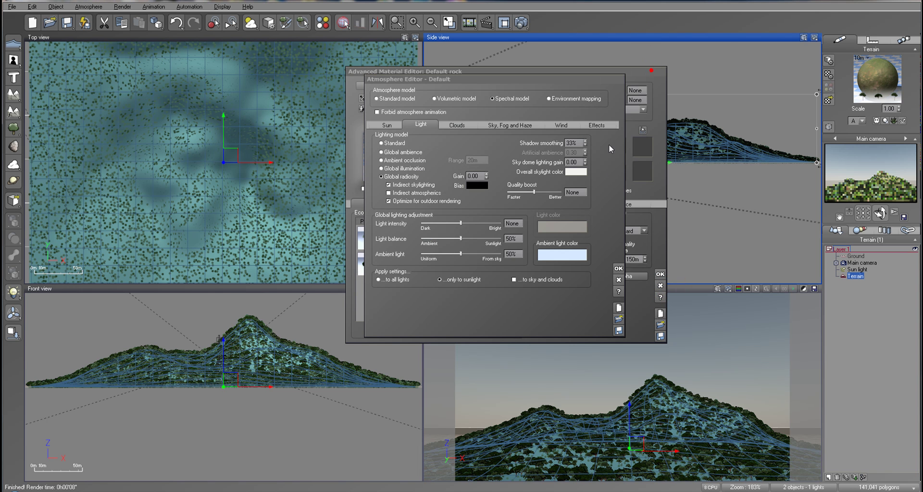
# Set the light balance to 66%, haze ground density to 21%, scattering anisotropy to 0.58 and glow intensity to 2%
pyautogui.moveTo(467, 235); pyautogui.dragTo(478, 234)
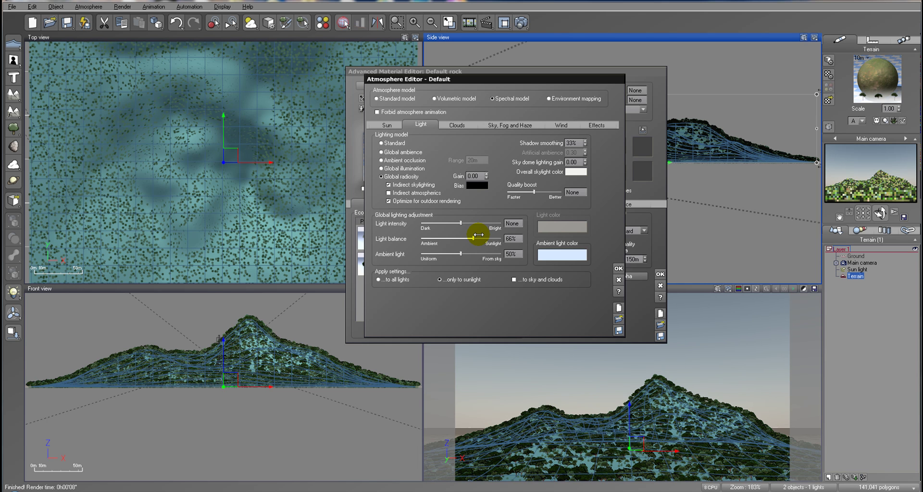
pyautogui.click(502, 123)
pyautogui.moveTo(461, 198); pyautogui.dragTo(442, 199)
pyautogui.click(473, 253)
pyautogui.moveTo(453, 247); pyautogui.dragTo(443, 242)
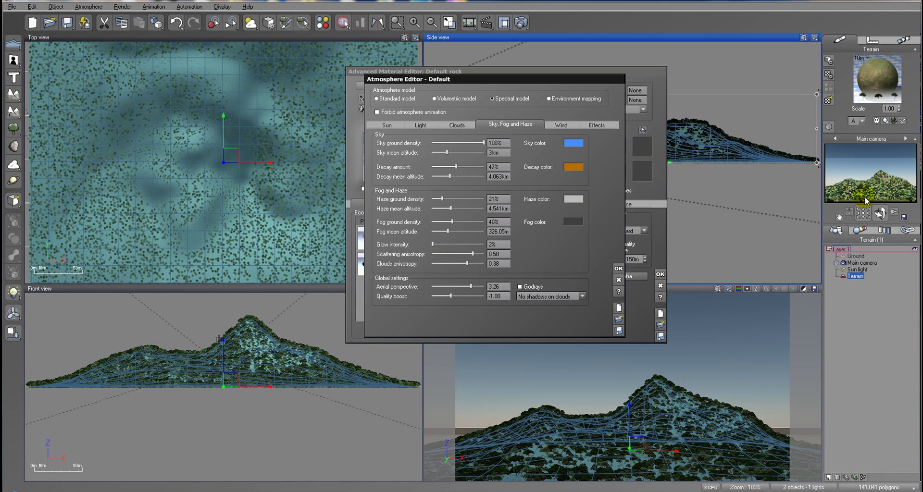
# Set aerial perspective to 6.14 and sky decay amount to 41%, slightly lower the sky ground density, and set the light balance to 49%
pyautogui.moveTo(469, 287); pyautogui.dragTo(477, 286)
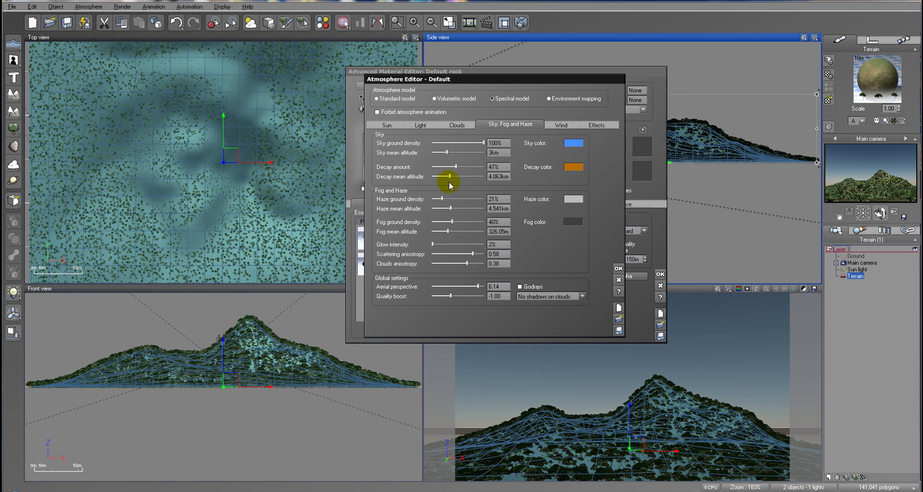
pyautogui.moveTo(460, 166); pyautogui.dragTo(453, 167)
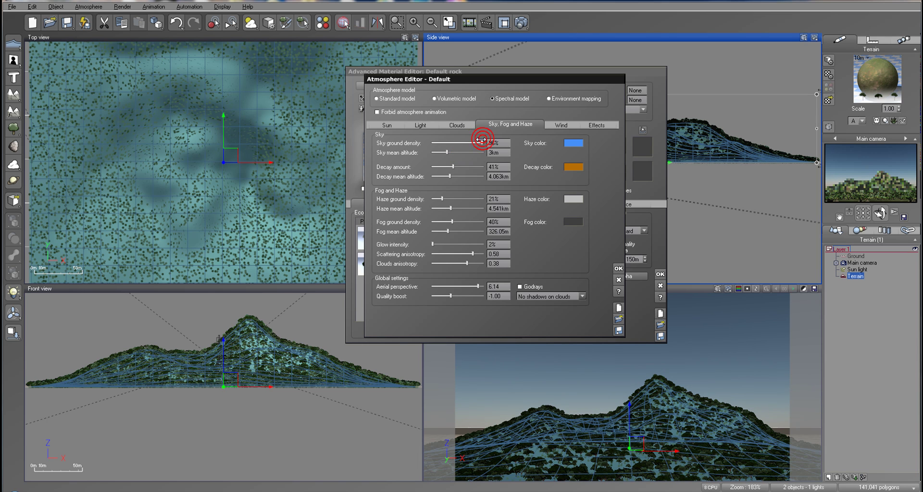
pyautogui.click(423, 122)
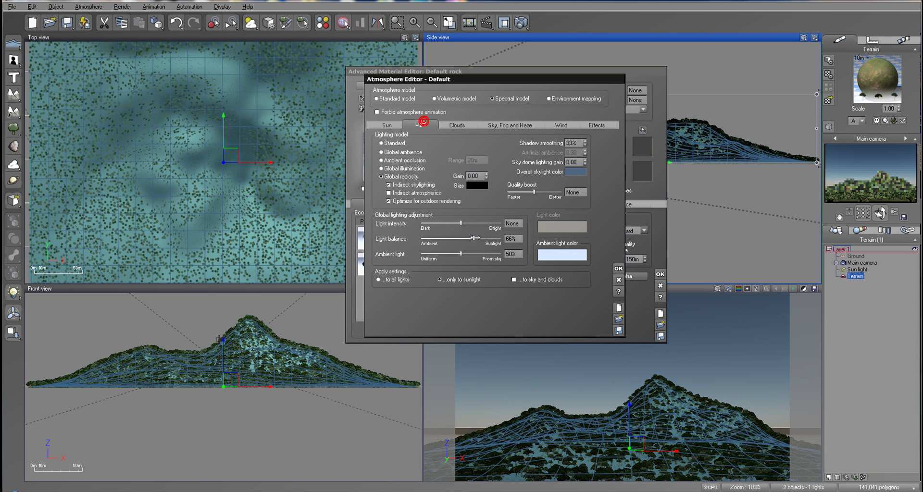
pyautogui.moveTo(474, 238); pyautogui.dragTo(461, 236)
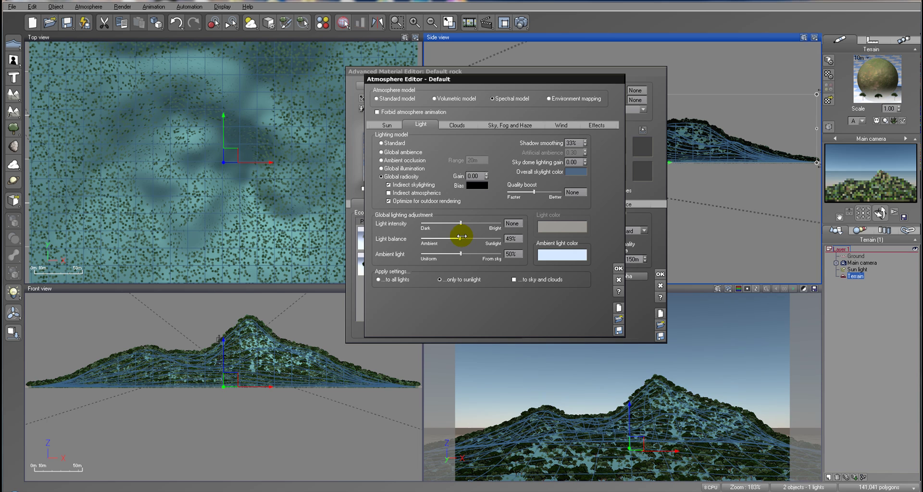
# Change the atmosphere's ambient light color to a darker muted blue and accept the atmosphere settings
pyautogui.rightClick(561, 261)
pyautogui.click(577, 263)
pyautogui.moveTo(200, 303); pyautogui.dragTo(418, 93)
pyautogui.click(385, 184)
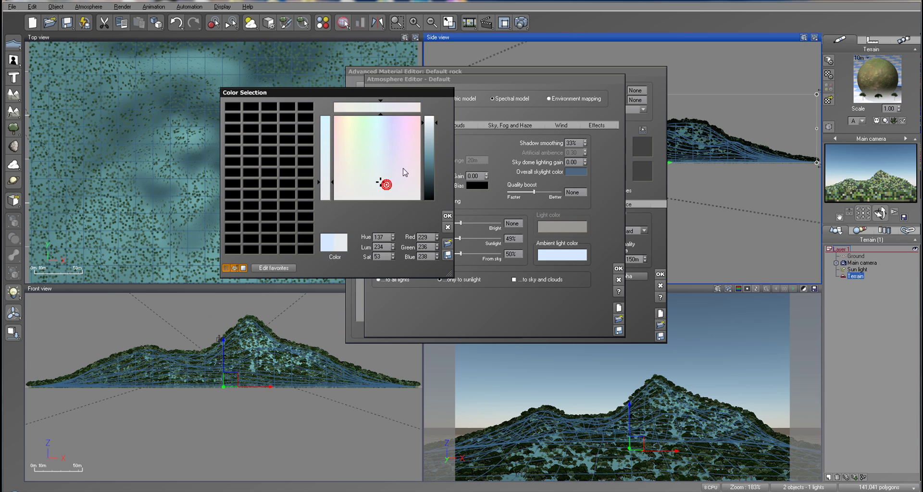
pyautogui.click(429, 138)
pyautogui.click(447, 216)
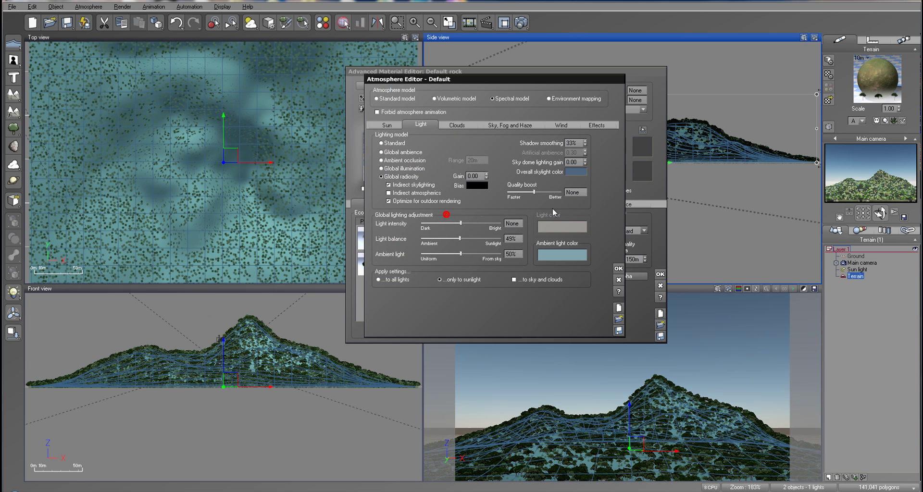
pyautogui.click(619, 268)
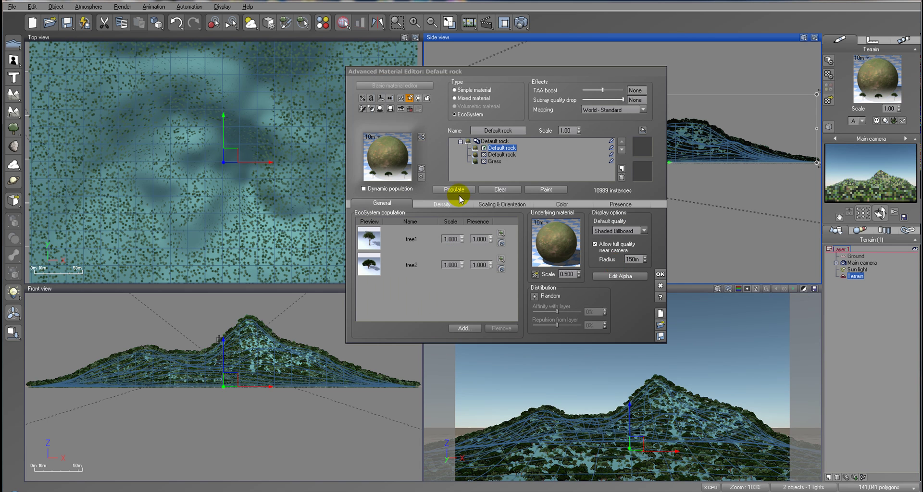
# Increase the EcoSystem's overall density, set its overall scaling to 1.379, repopulate the terrain and accept the material
pyautogui.click(446, 203)
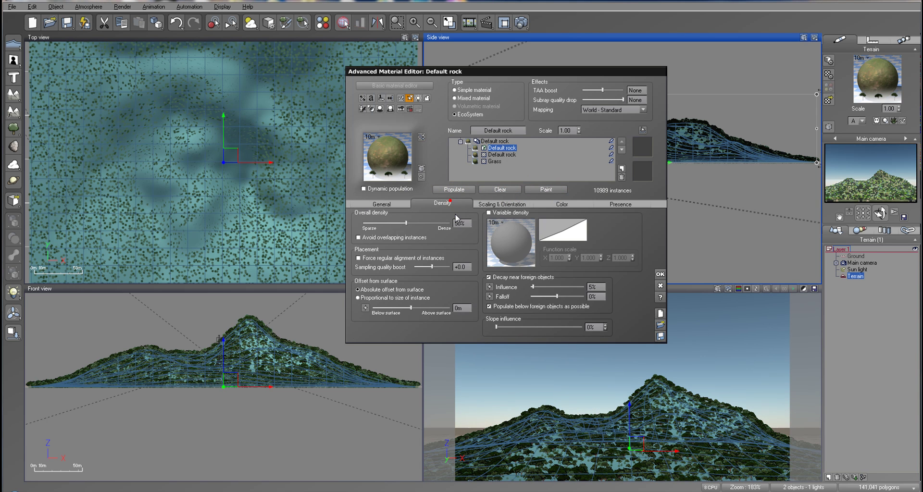
pyautogui.moveTo(407, 222); pyautogui.dragTo(435, 222)
pyautogui.click(500, 204)
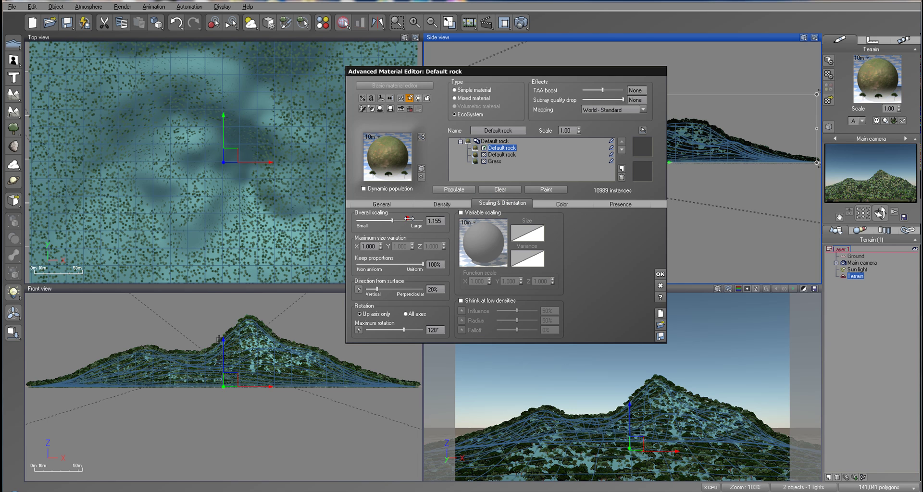
pyautogui.click(454, 189)
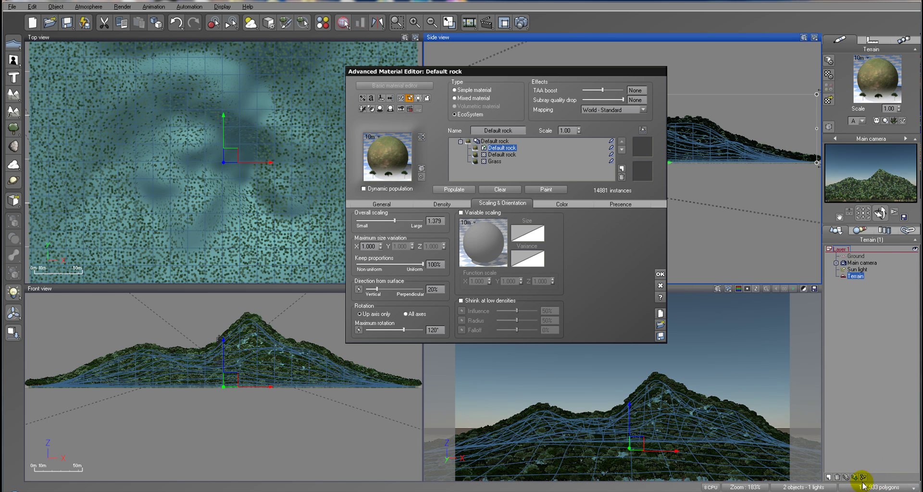
pyautogui.click(660, 274)
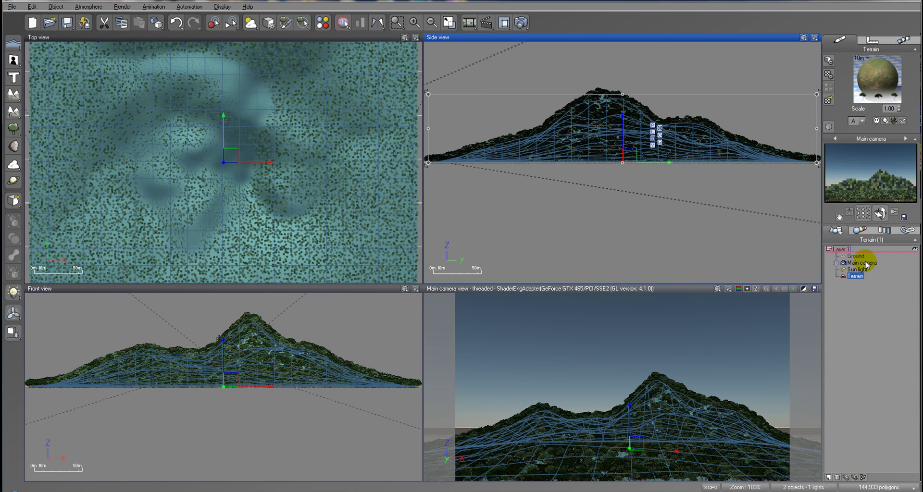
# Tilt the main camera slightly down to include the ground before the hills, render the scene and accept the post render options
pyautogui.click(872, 260)
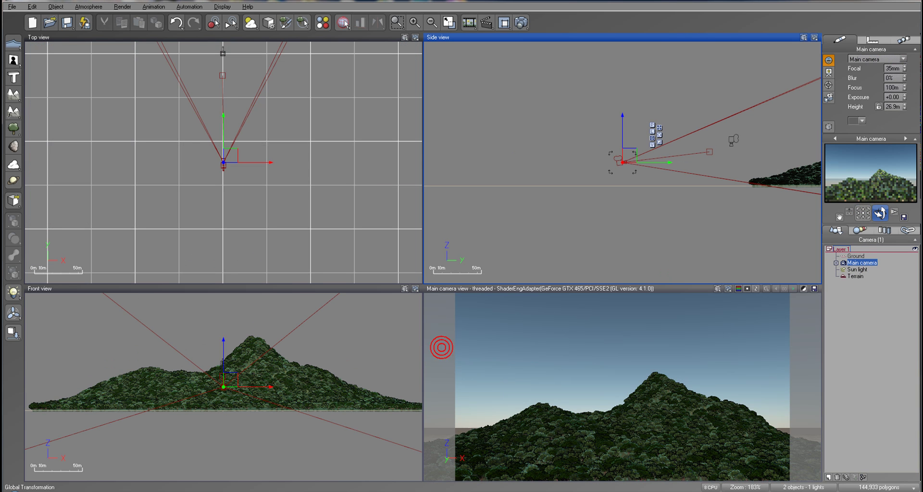
pyautogui.moveTo(441, 348); pyautogui.dragTo(439, 344)
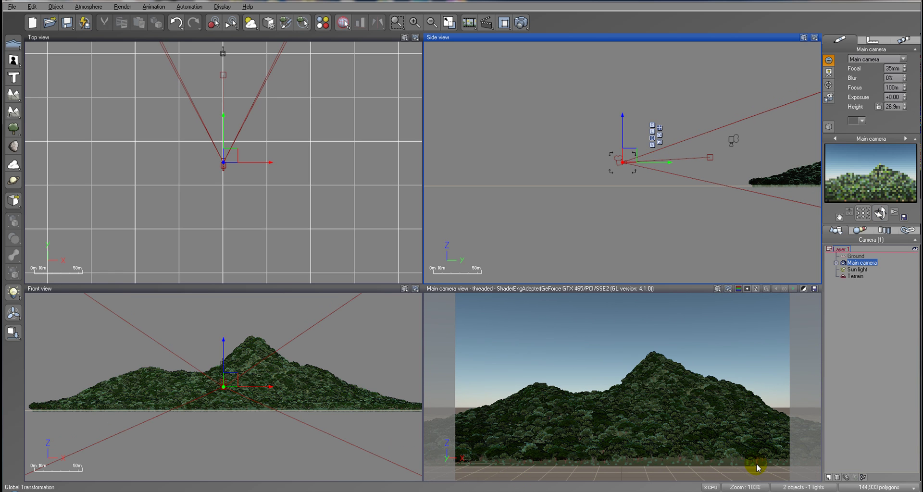
pyautogui.click(520, 22)
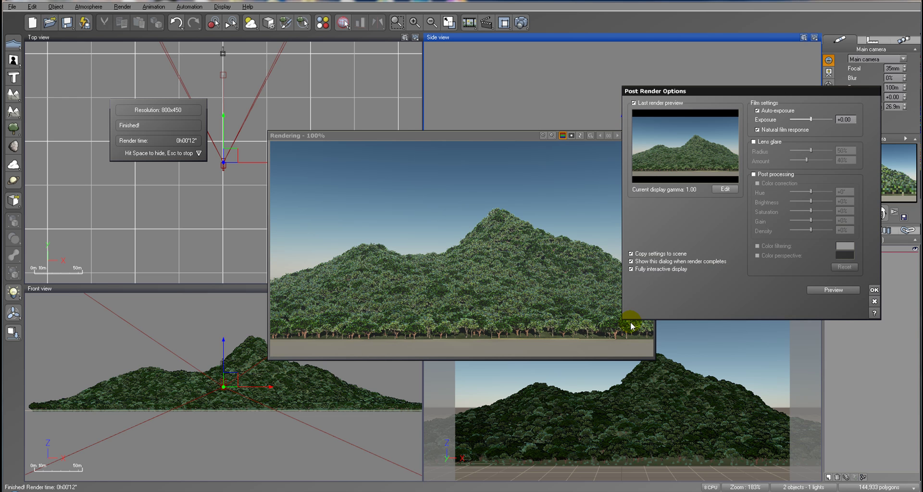
pyautogui.click(874, 290)
pyautogui.click(381, 246)
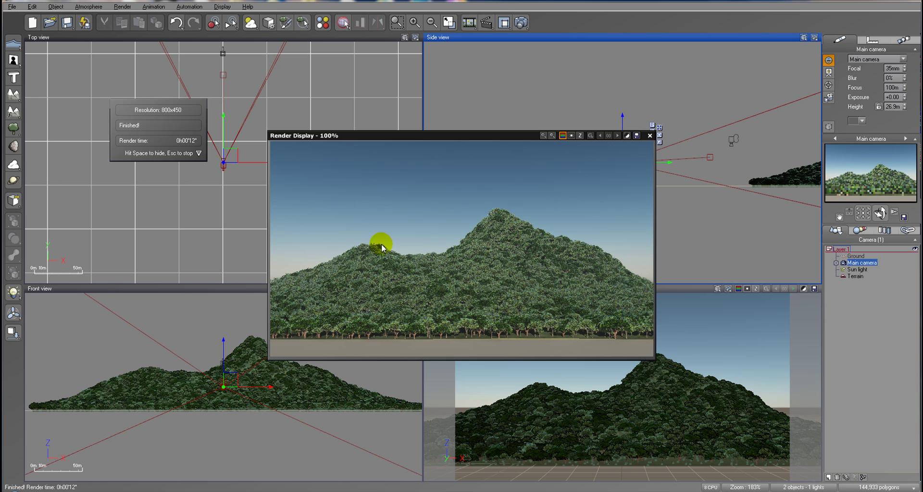